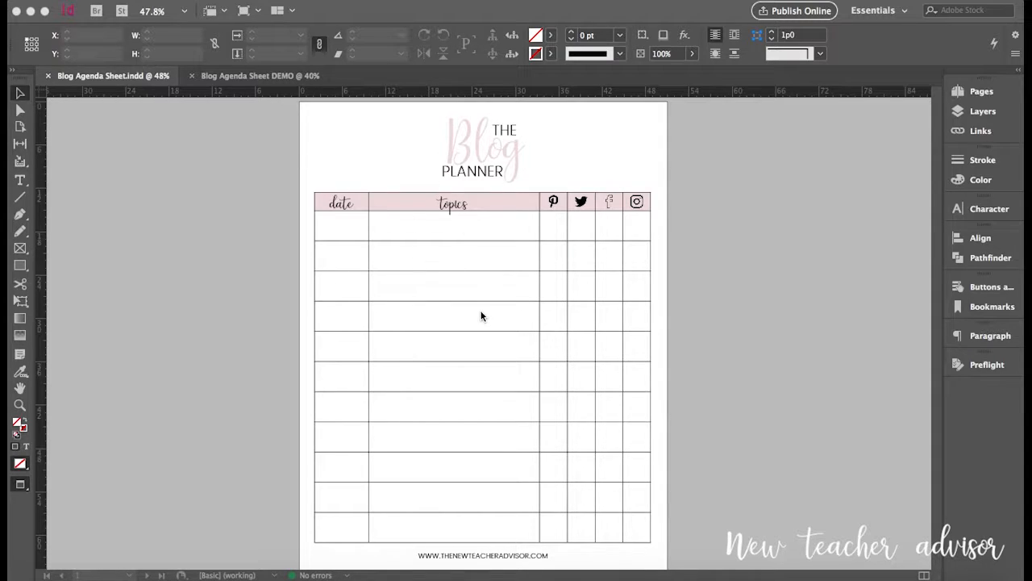
Step: Create a new one-page portrait document, 51p0 wide by 66p0 high, with facing pages and one column
{"action": "left_click", "coordinate": [251, 78]}
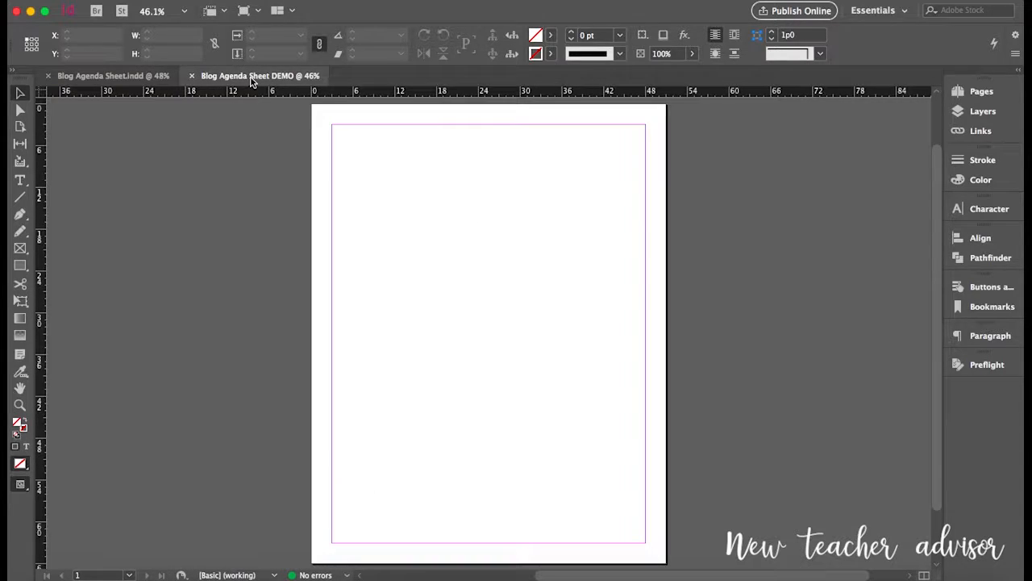
{"action": "scroll", "coordinate": [453, 226], "scroll_direction": "up", "scroll_amount": 2}
{"action": "scroll", "coordinate": [453, 226], "scroll_direction": "right", "scroll_amount": 2}
{"action": "scroll", "coordinate": [453, 226], "scroll_direction": "down", "scroll_amount": 2}
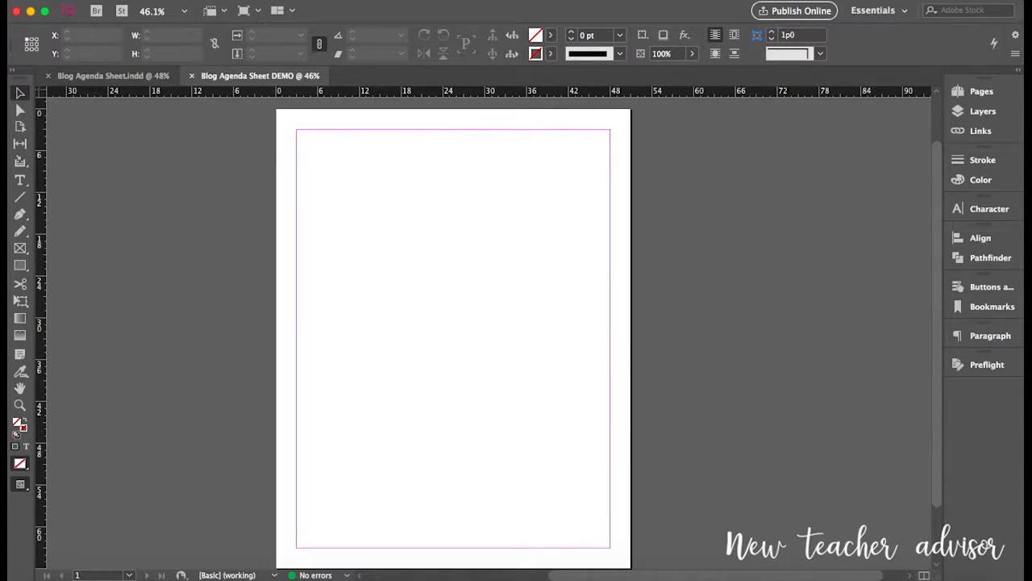
{"action": "left_click", "coordinate": [122, 0]}
{"action": "mouse_move", "coordinate": [145, 10]}
{"action": "left_click", "coordinate": [337, 12]}
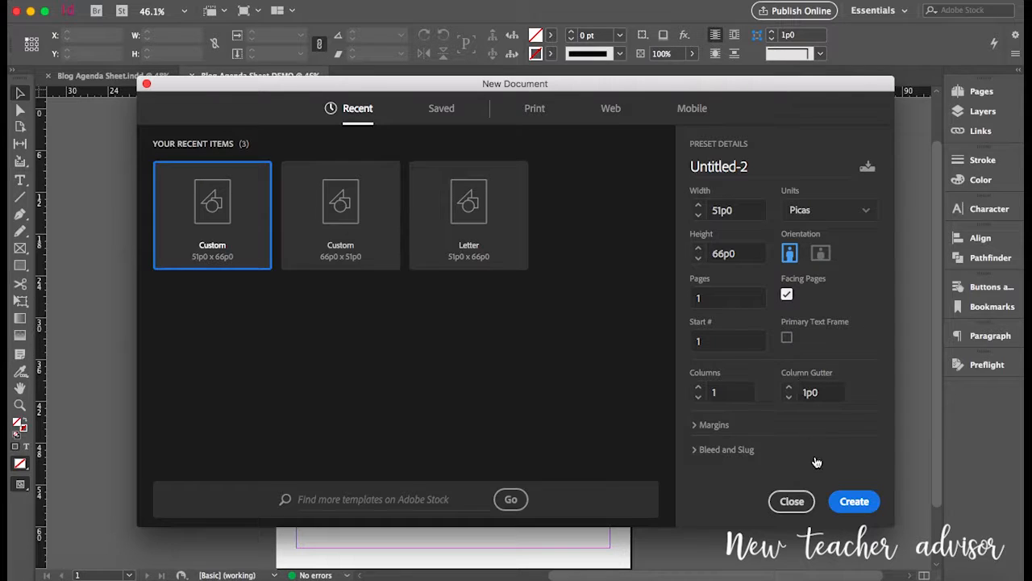
{"action": "left_click", "coordinate": [843, 504]}
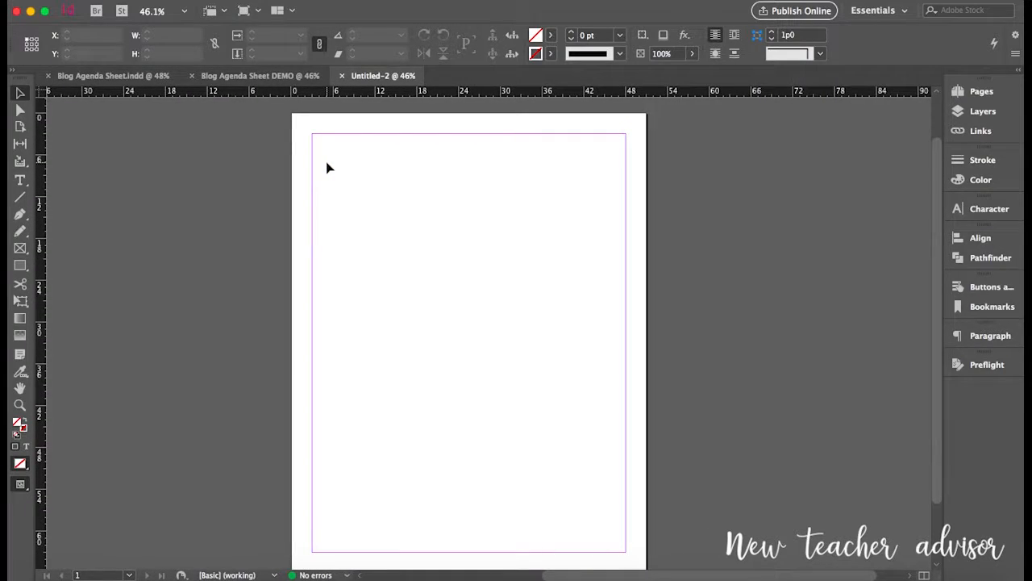
Step: Draw a text frame at the top centre of the page inside the margins and set its font to Taylor
{"action": "left_click", "coordinate": [19, 181]}
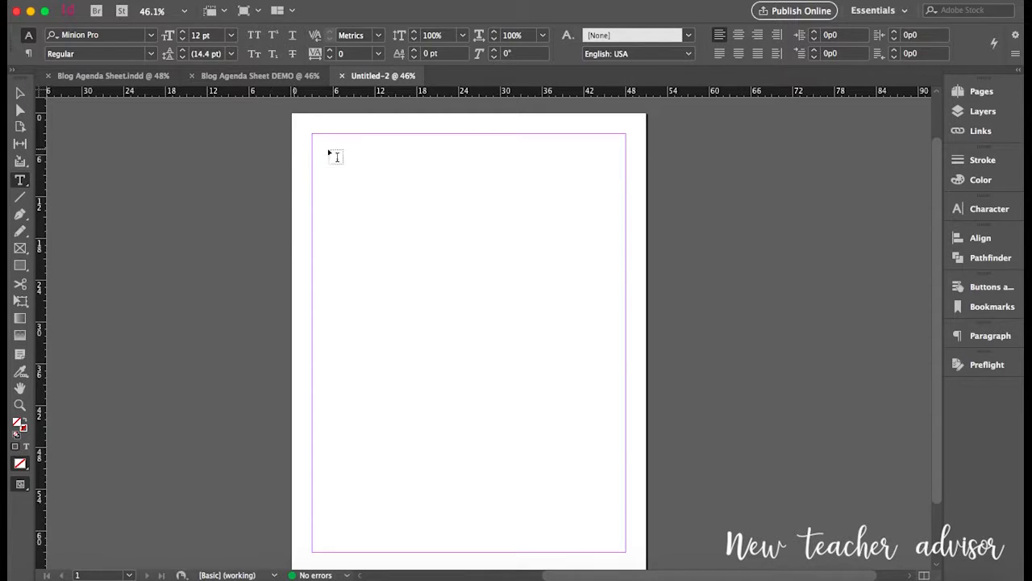
{"action": "left_click_drag", "start_coordinate": [398, 138], "coordinate": [521, 204]}
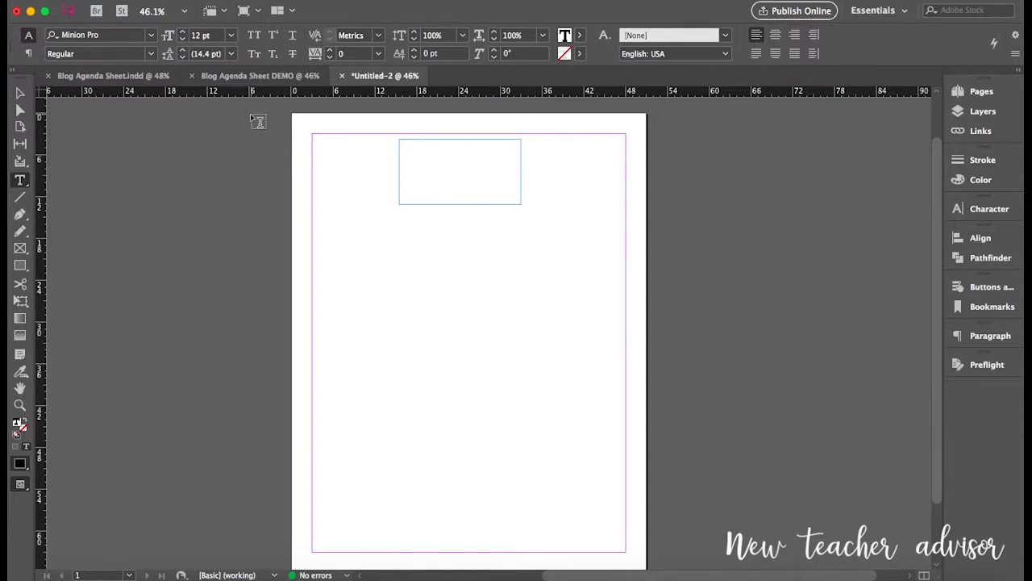
{"action": "left_click", "coordinate": [151, 36]}
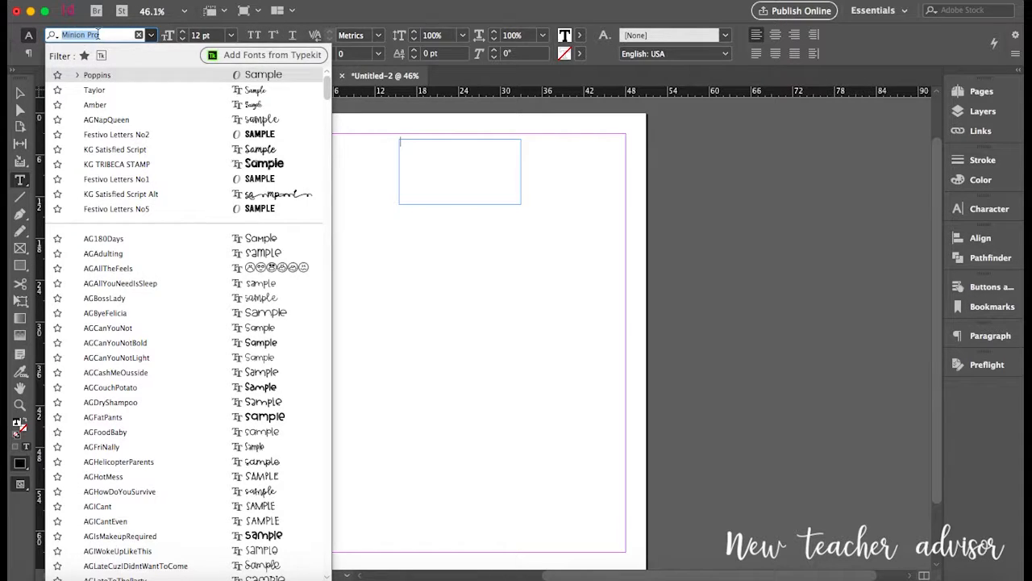
{"action": "left_click", "coordinate": [92, 90]}
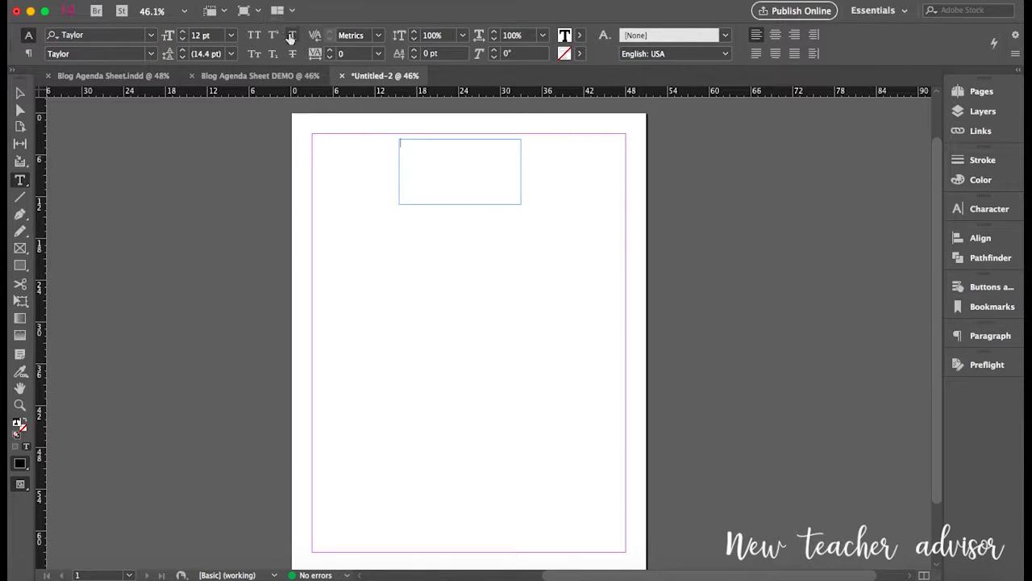
Step: Set the font size to 50 pt and enter the word "Blog" in the text frame
{"action": "scroll", "coordinate": [431, 220], "scroll_direction": "up", "scroll_amount": 5}
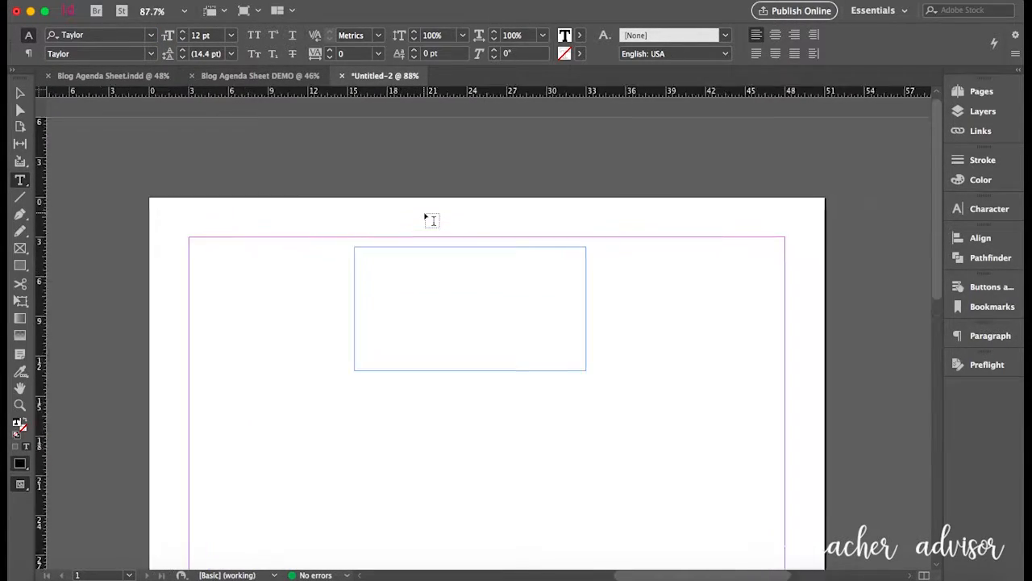
{"action": "scroll", "coordinate": [432, 220], "scroll_direction": "up", "scroll_amount": 1}
{"action": "double_click", "coordinate": [196, 36]}
{"action": "key", "text": "BackSpace"}
{"action": "type", "text": "50"}
{"action": "key", "text": "Return"}
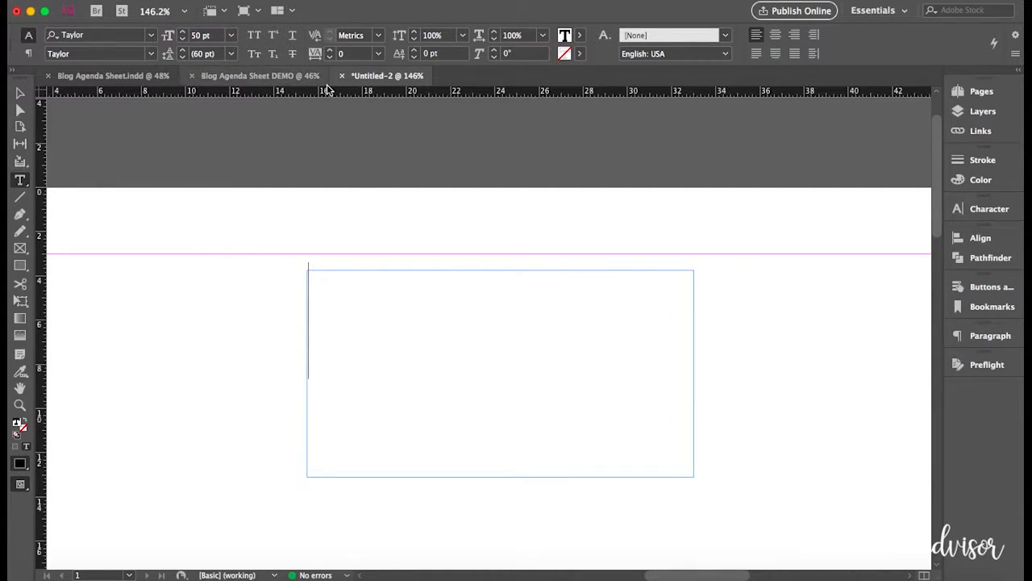
{"action": "type", "text": "Blog"}
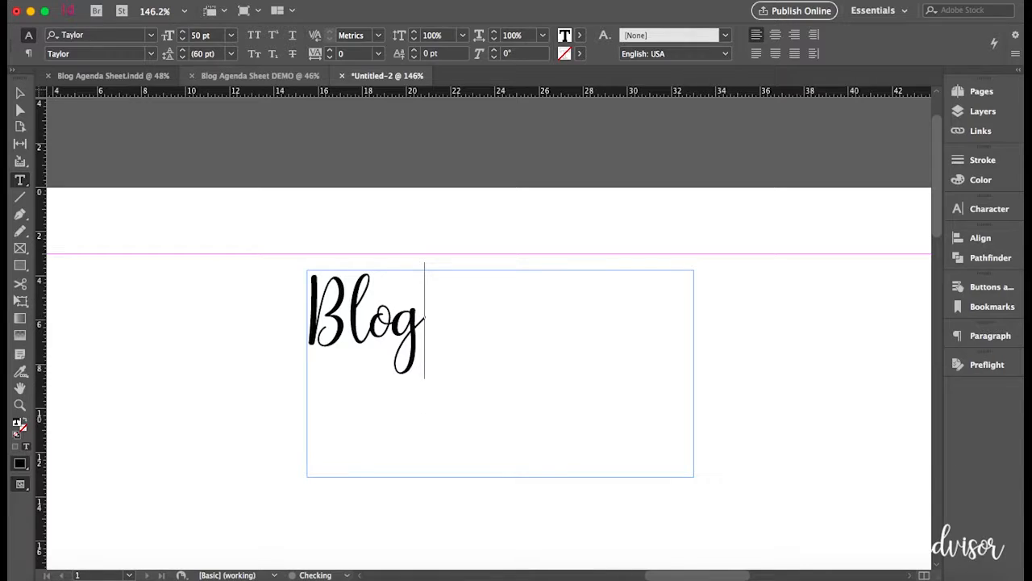
Step: Enlarge the word "Blog" to 62 pt
{"action": "left_click_drag", "start_coordinate": [436, 318], "coordinate": [308, 321]}
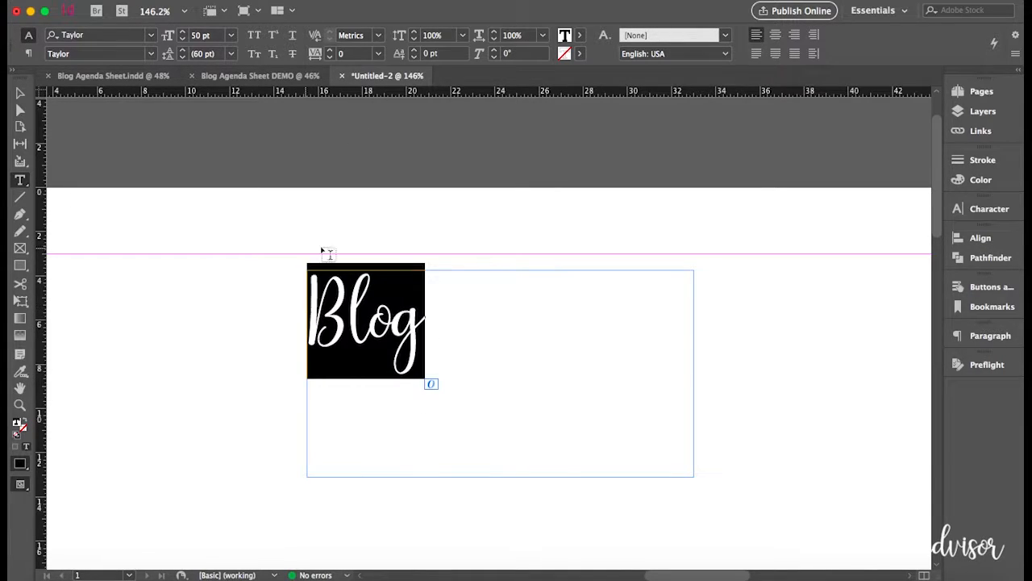
{"action": "scroll", "coordinate": [380, 315], "scroll_direction": "down", "scroll_amount": 3}
{"action": "scroll", "coordinate": [380, 316], "scroll_direction": "up", "scroll_amount": 2}
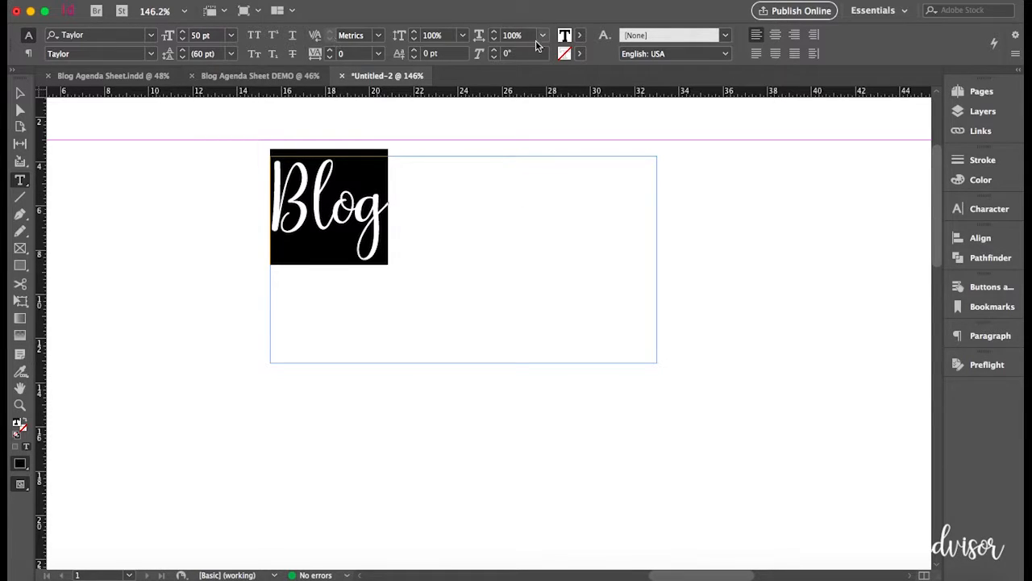
{"action": "left_click", "coordinate": [183, 32]}
{"action": "left_click", "coordinate": [184, 32]}
{"action": "left_click", "coordinate": [183, 32]}
{"action": "left_click", "coordinate": [183, 33]}
{"action": "left_click", "coordinate": [183, 33]}
{"action": "left_click", "coordinate": [183, 33]}
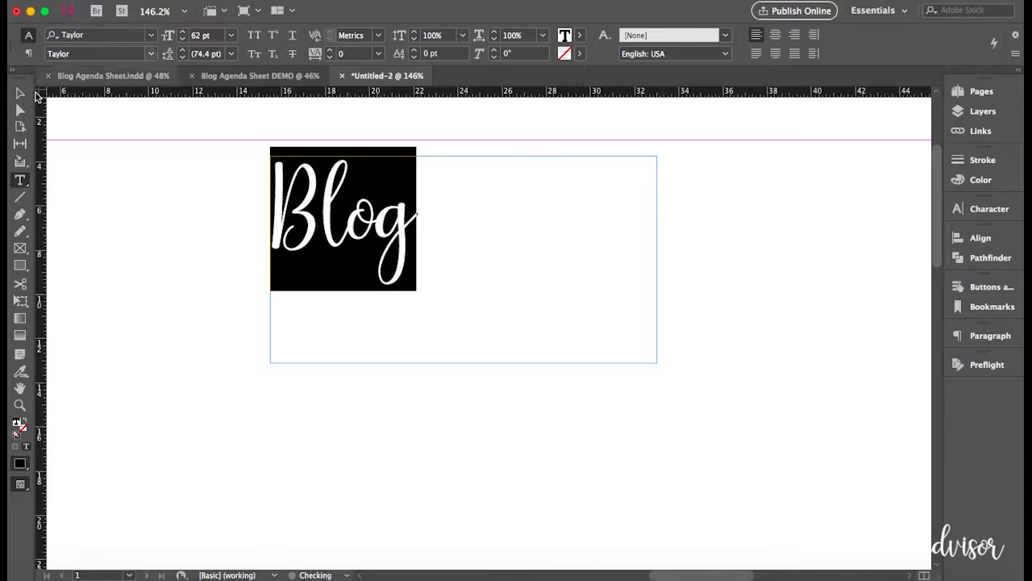
Step: Shrink the text frame to fit the word "Blog" and move it toward the horizontal centre of the page
{"action": "left_click", "coordinate": [19, 94]}
{"action": "left_click_drag", "start_coordinate": [658, 363], "coordinate": [420, 288]}
{"action": "left_click_drag", "start_coordinate": [388, 244], "coordinate": [496, 303]}
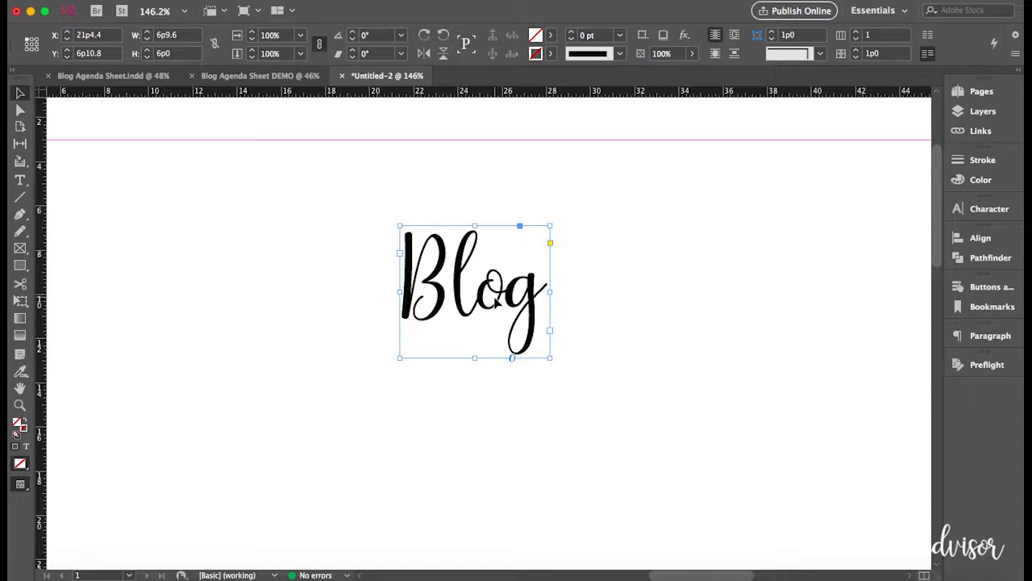
{"action": "left_click", "coordinate": [616, 302]}
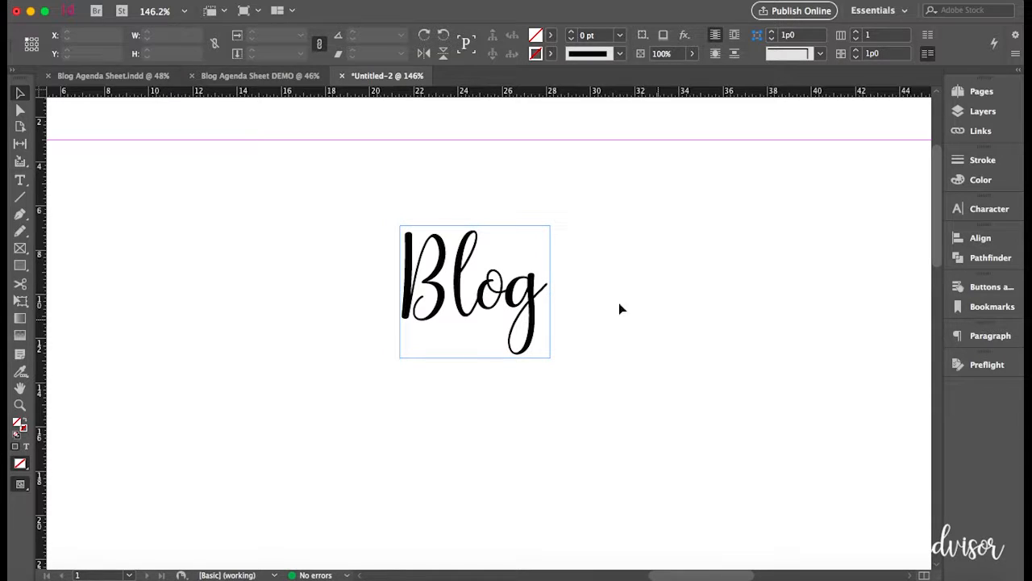
Step: Add a small text frame over the upper right of "Blog" containing "THE" in Poppins Light
{"action": "left_click", "coordinate": [21, 179]}
{"action": "left_click_drag", "start_coordinate": [485, 205], "coordinate": [587, 254]}
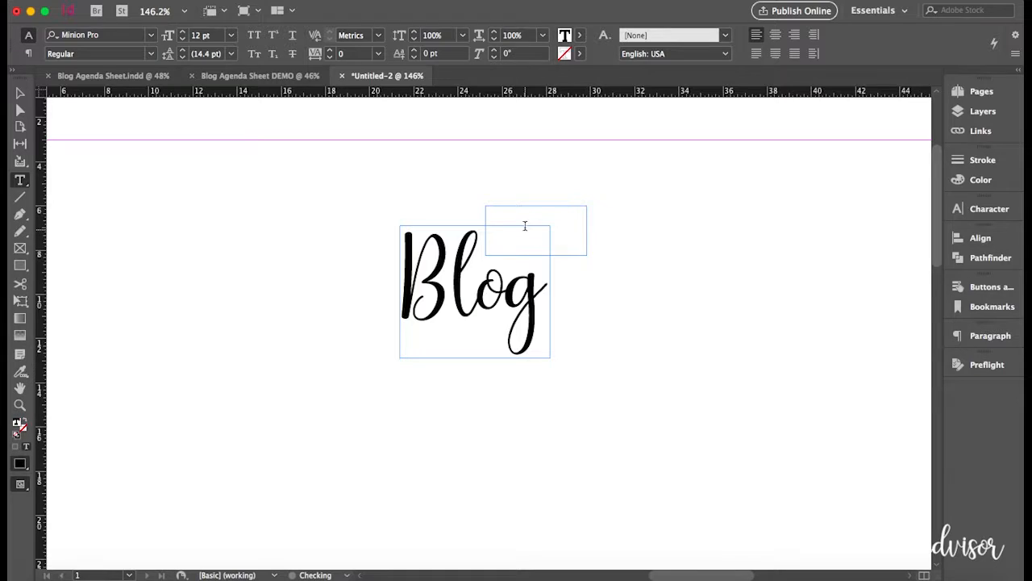
{"action": "left_click", "coordinate": [155, 37]}
{"action": "scroll", "coordinate": [129, 92], "scroll_direction": "up", "scroll_amount": 10}
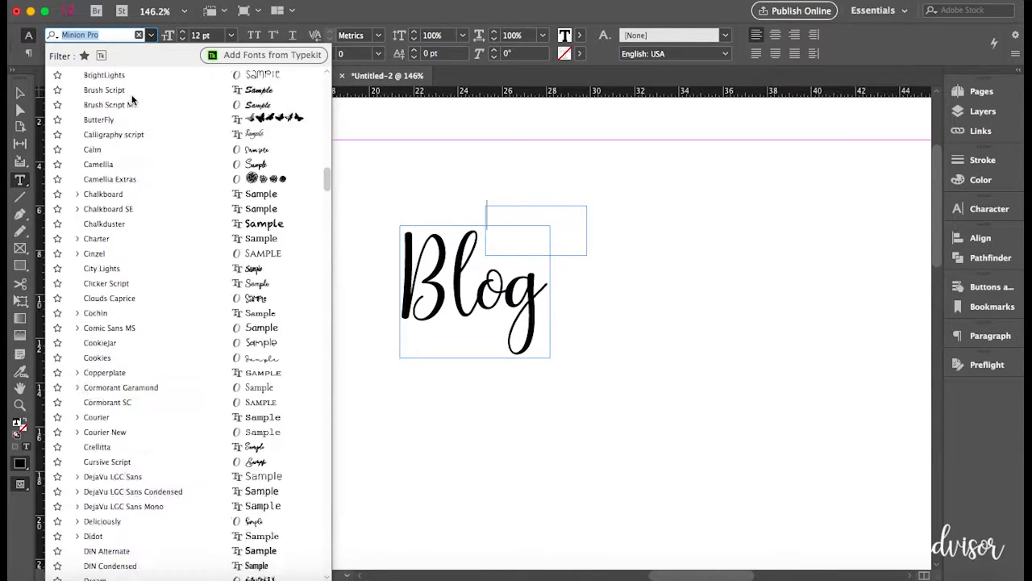
{"action": "scroll", "coordinate": [133, 99], "scroll_direction": "up", "scroll_amount": 15}
{"action": "left_click", "coordinate": [97, 89]}
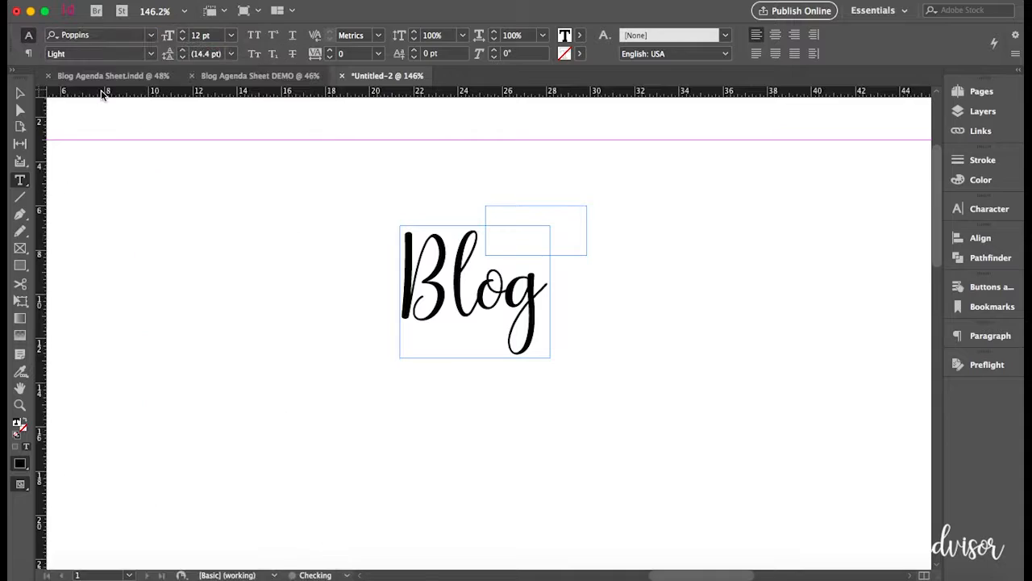
{"action": "type", "text": "THE"}
Step: Enlarge the word "THE" to 21 pt
{"action": "double_click", "coordinate": [506, 226]}
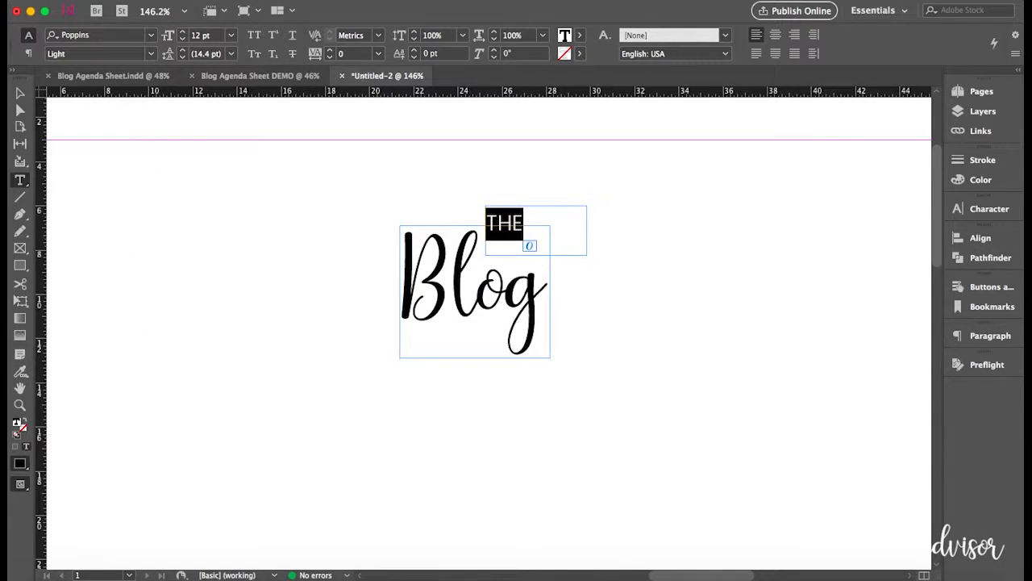
{"action": "left_click", "coordinate": [184, 33]}
{"action": "left_click", "coordinate": [184, 32]}
{"action": "left_click", "coordinate": [184, 32]}
{"action": "left_click", "coordinate": [184, 33]}
{"action": "left_click", "coordinate": [184, 32]}
{"action": "left_click", "coordinate": [184, 32]}
{"action": "left_click", "coordinate": [184, 32]}
{"action": "left_click", "coordinate": [184, 32]}
{"action": "left_click", "coordinate": [183, 32]}
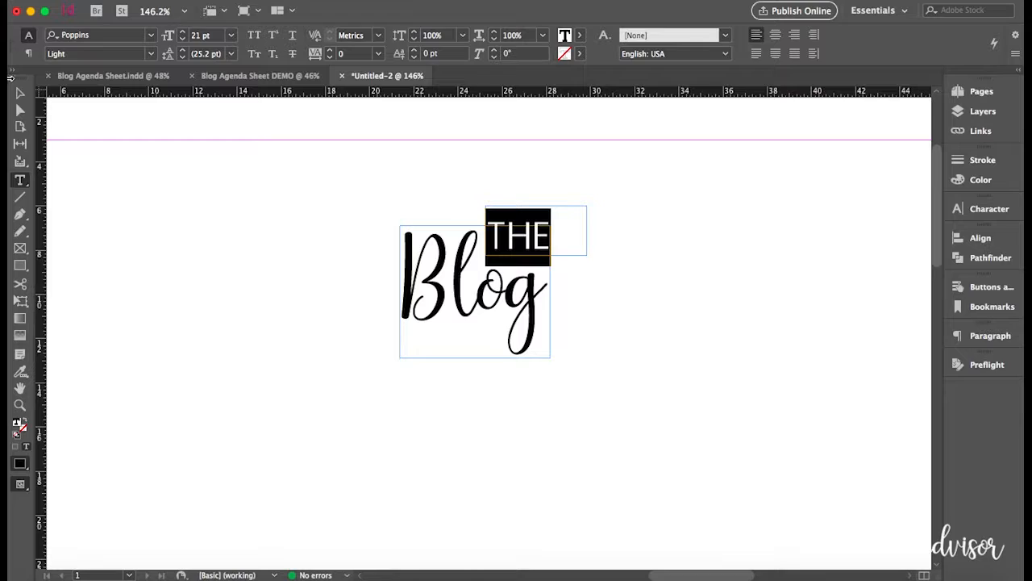
Step: Move "THE" slightly down into the space above the "og" of "Blog" and narrow its frame
{"action": "left_click", "coordinate": [21, 95]}
{"action": "left_click_drag", "start_coordinate": [517, 234], "coordinate": [515, 246]}
{"action": "left_click_drag", "start_coordinate": [586, 267], "coordinate": [558, 265]}
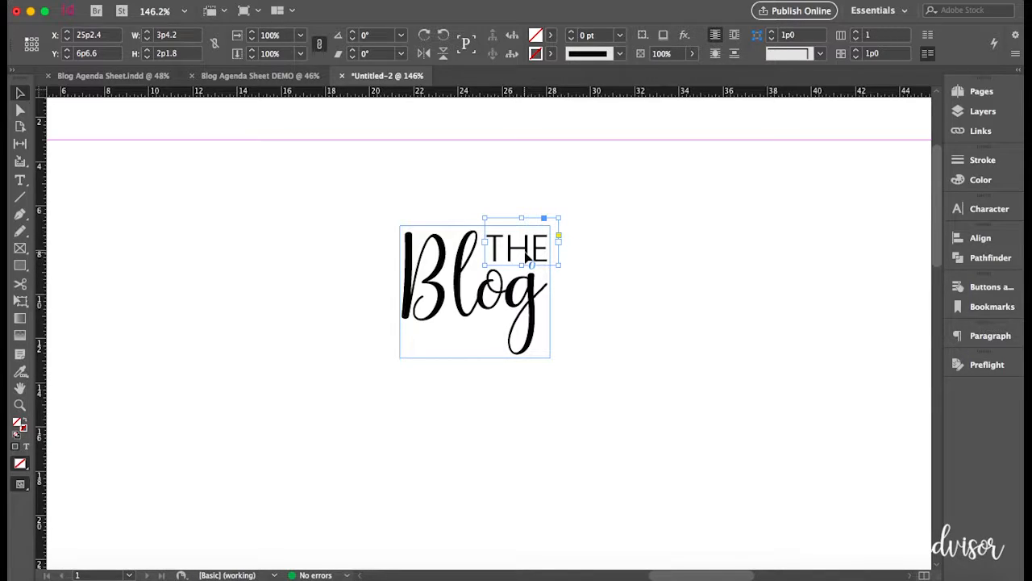
Step: Paste a copy of the "THE" frame, place it below the left of "Blog" and replace its text with "P"
{"action": "left_click", "coordinate": [635, 313]}
{"action": "key", "text": "cmd+v"}
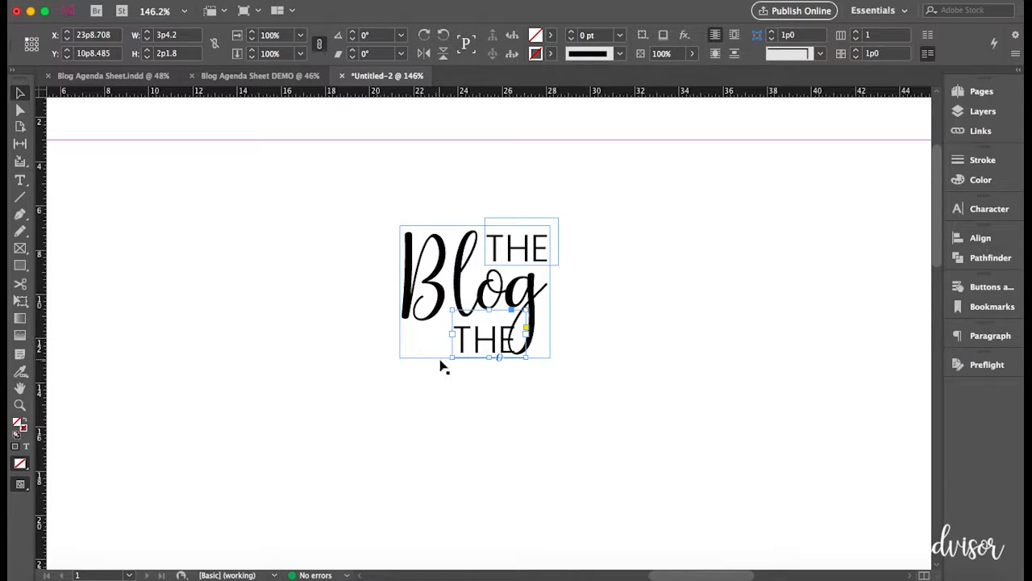
{"action": "left_click_drag", "start_coordinate": [486, 350], "coordinate": [397, 364]}
{"action": "double_click", "coordinate": [387, 355]}
{"action": "double_click", "coordinate": [418, 355]}
{"action": "key", "text": "BackSpace"}
{"action": "key", "text": "BackSpace"}
{"action": "key", "text": "BackSpace"}
{"action": "left_click", "coordinate": [20, 94]}
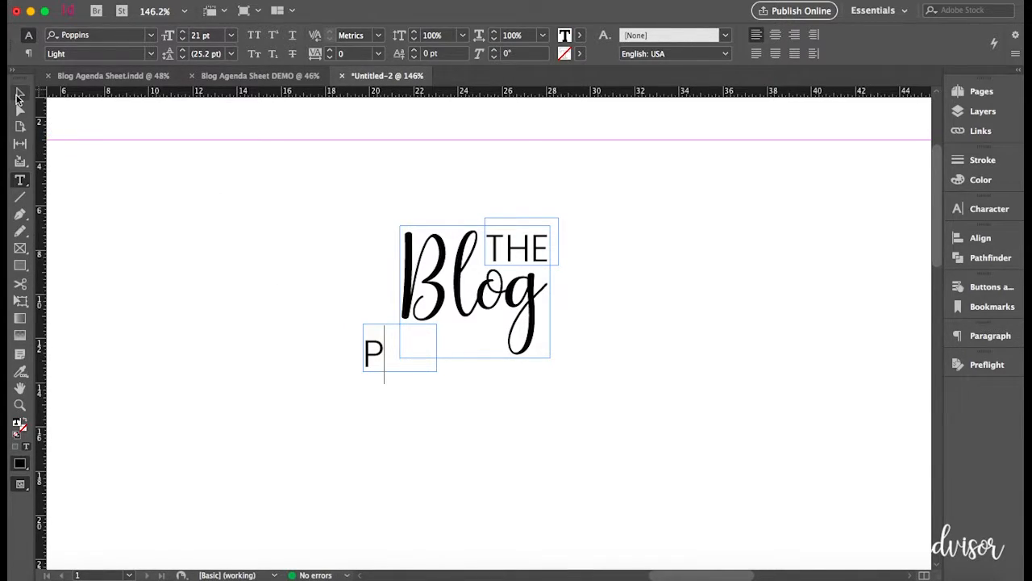
Step: Enlarge the copied text frame and complete its text to read "PLANNER"
{"action": "left_click_drag", "start_coordinate": [437, 374], "coordinate": [536, 394]}
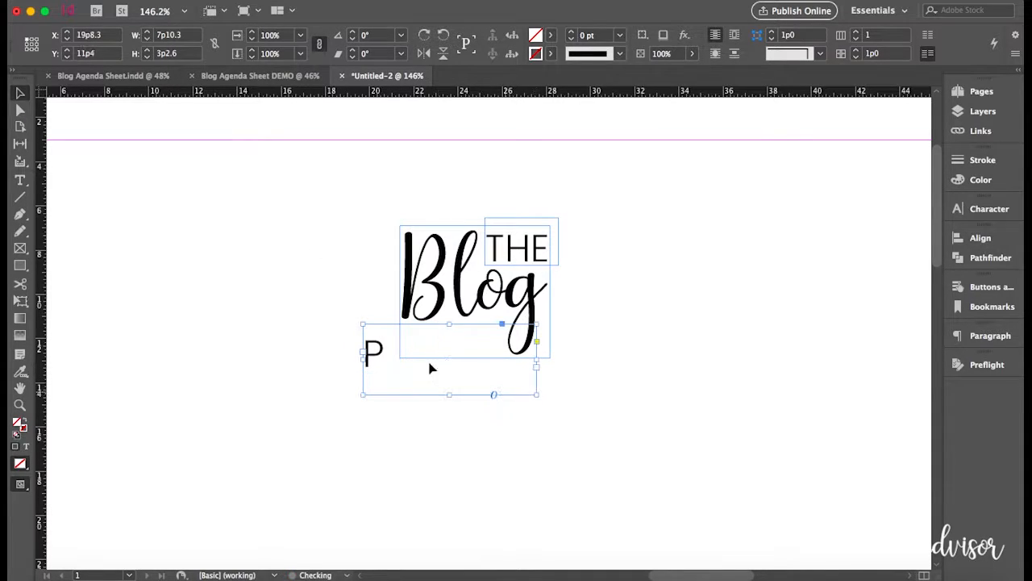
{"action": "double_click", "coordinate": [385, 350]}
{"action": "type", "text": "LANNER"}
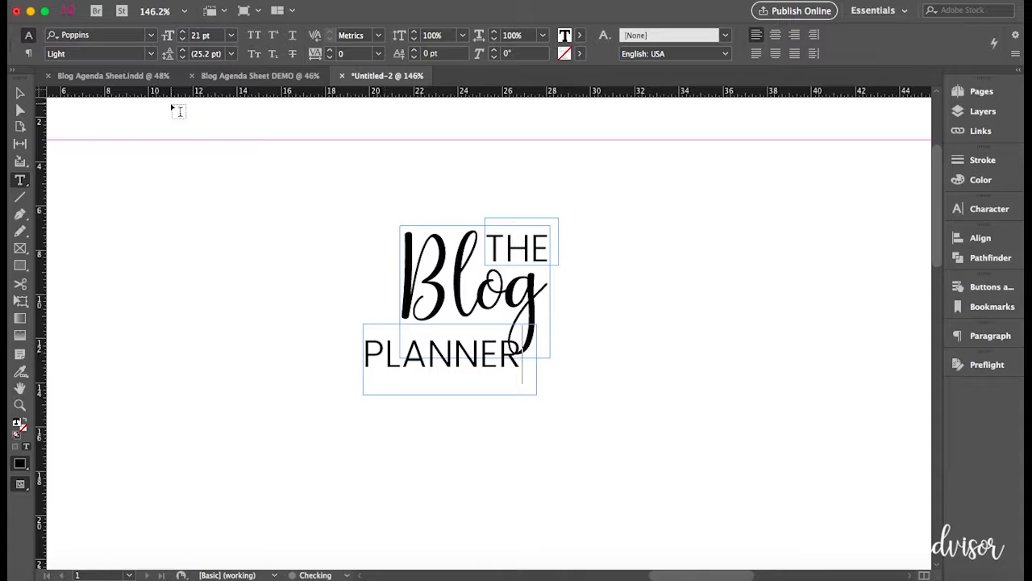
{"action": "key", "text": "Escape"}
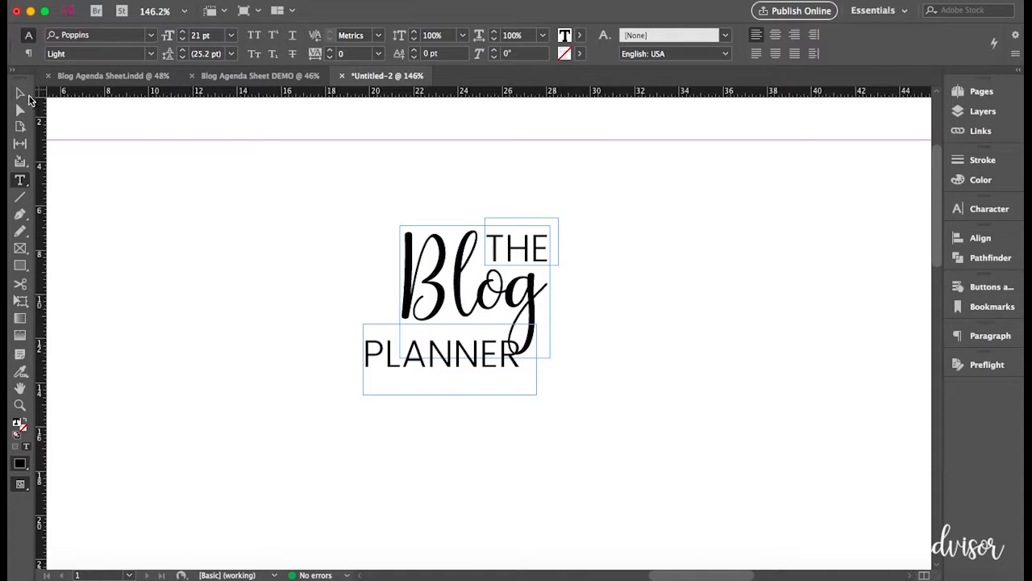
Step: Tuck the "PLANNER" frame against the tail of the "g" with a fitted height, and preview the page without frame edges
{"action": "left_click_drag", "start_coordinate": [450, 395], "coordinate": [434, 316]}
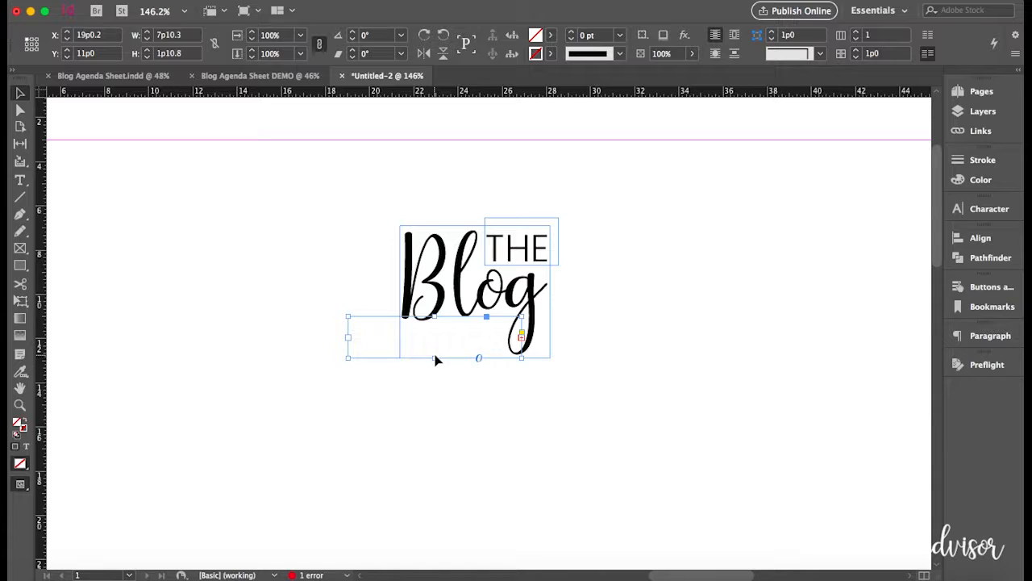
{"action": "mouse_move", "coordinate": [435, 357]}
{"action": "left_mouse_down"}
{"action": "mouse_move", "coordinate": [436, 379]}
{"action": "mouse_move", "coordinate": [434, 370]}
{"action": "left_mouse_up"}
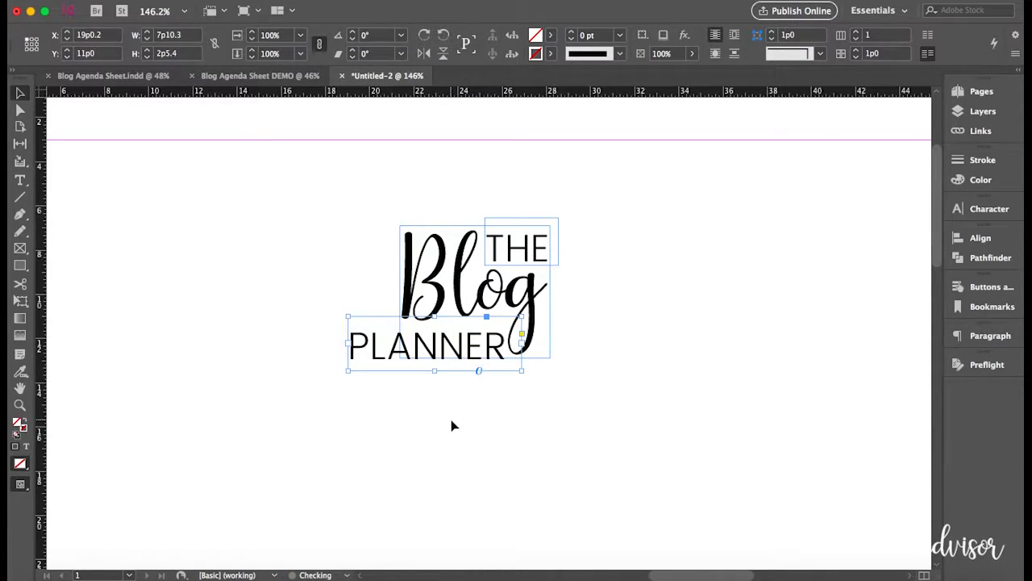
{"action": "left_click", "coordinate": [616, 417]}
{"action": "key", "text": "w"}
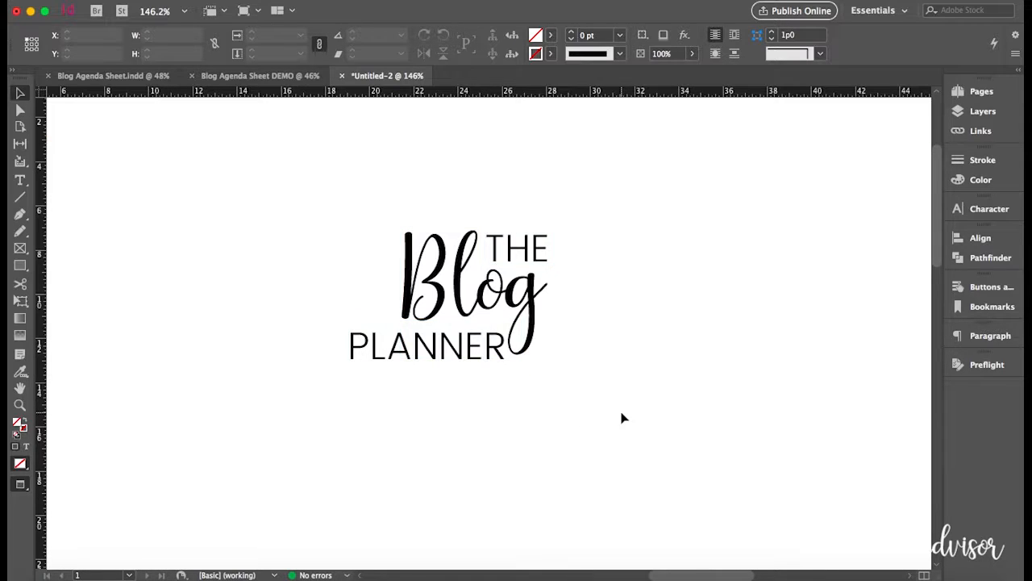
{"action": "scroll", "coordinate": [621, 417], "scroll_direction": "down", "scroll_amount": 5}
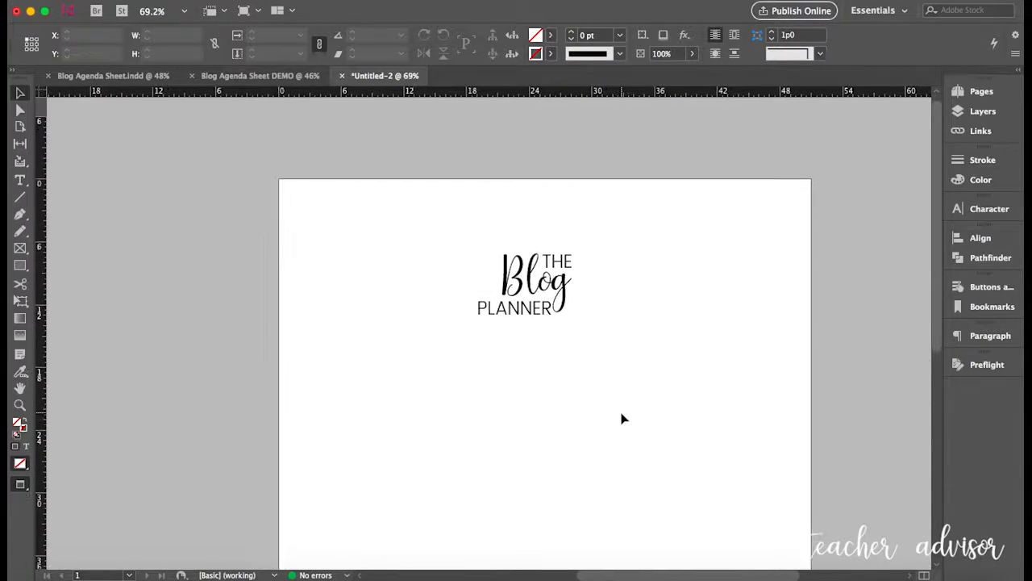
{"action": "scroll", "coordinate": [621, 418], "scroll_direction": "up", "scroll_amount": 5}
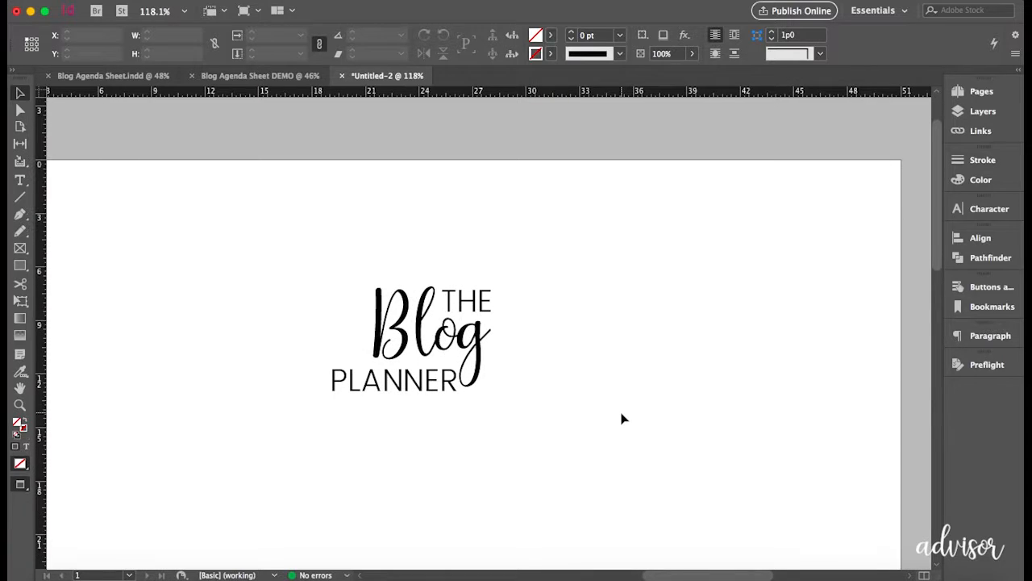
Step: Reduce the word "PLANNER" to 18 pt
{"action": "left_click", "coordinate": [447, 379]}
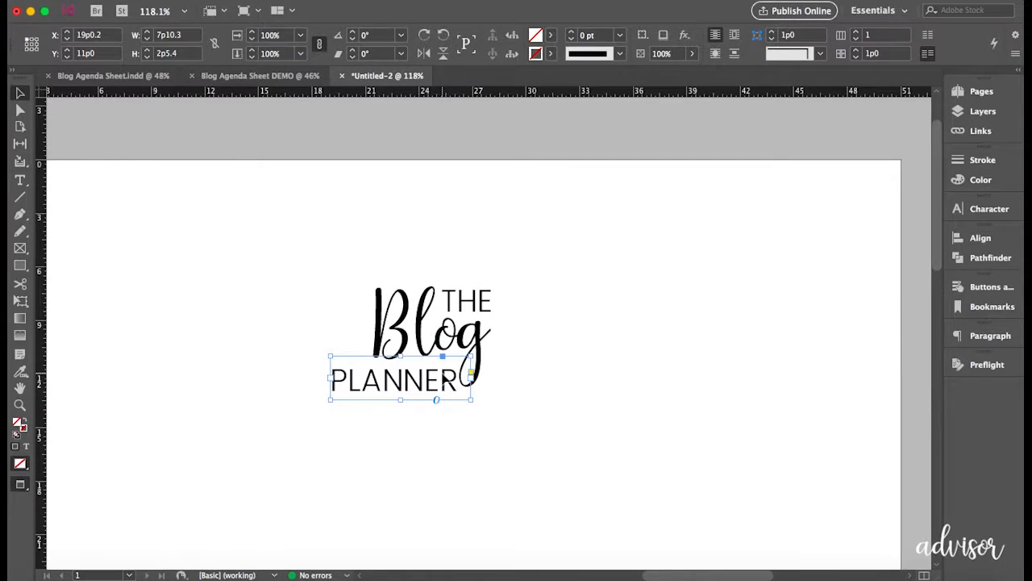
{"action": "scroll", "coordinate": [443, 383], "scroll_direction": "up", "scroll_amount": 3}
{"action": "left_click_drag", "start_coordinate": [441, 385], "coordinate": [234, 376]}
{"action": "double_click", "coordinate": [422, 379]}
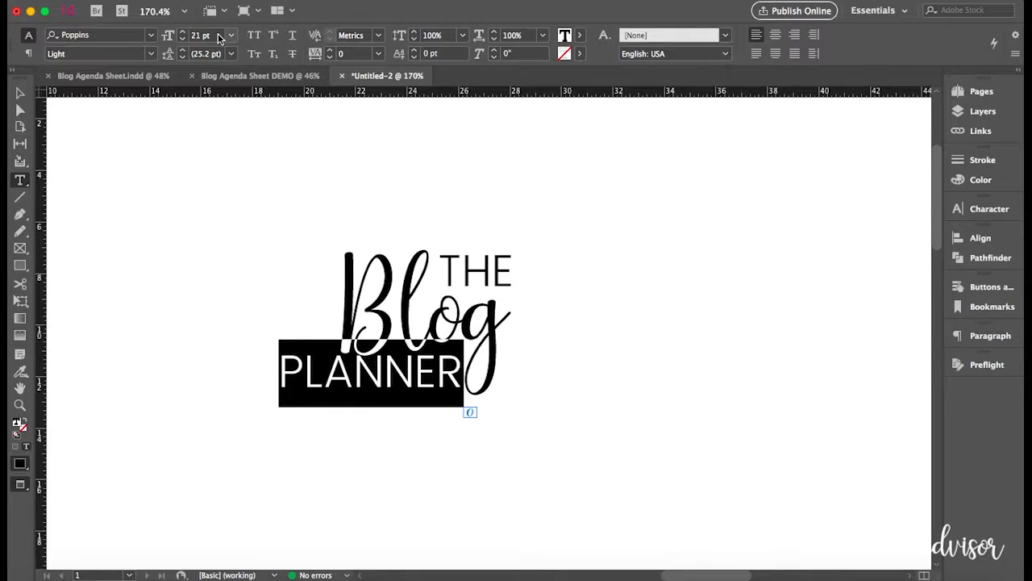
{"action": "left_click", "coordinate": [183, 39]}
{"action": "left_click", "coordinate": [183, 39]}
{"action": "left_click", "coordinate": [183, 39]}
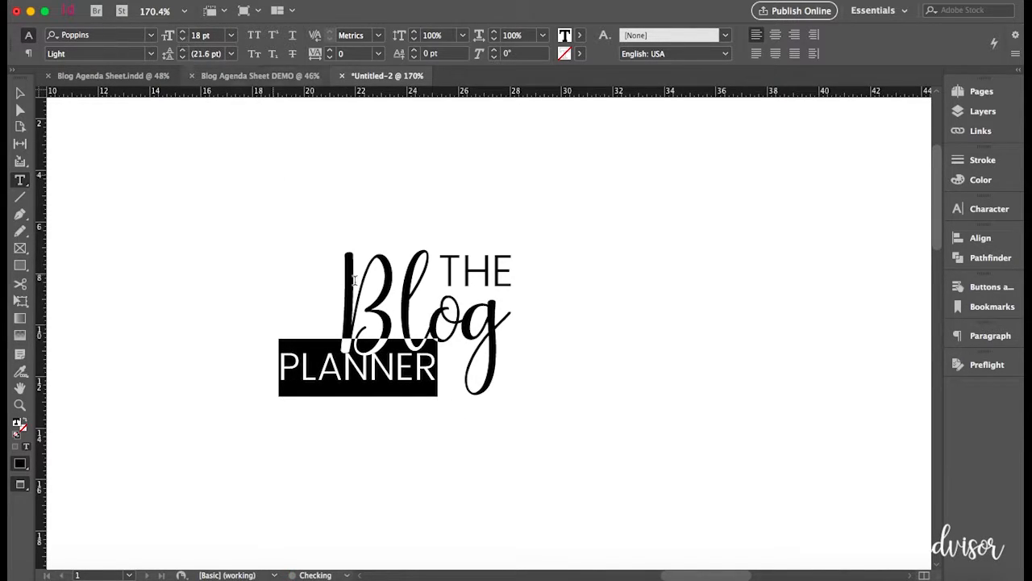
Step: Move the "PLANNER" frame against the tail of the "g" and reduce its text to 16 pt
{"action": "left_click", "coordinate": [20, 93]}
{"action": "left_click_drag", "start_coordinate": [380, 378], "coordinate": [407, 379]}
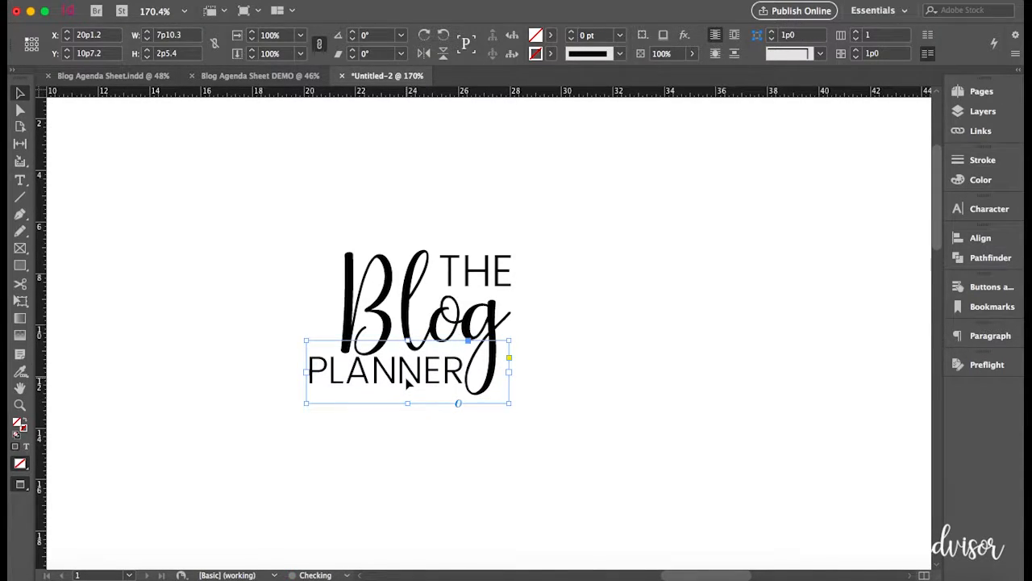
{"action": "double_click", "coordinate": [405, 375]}
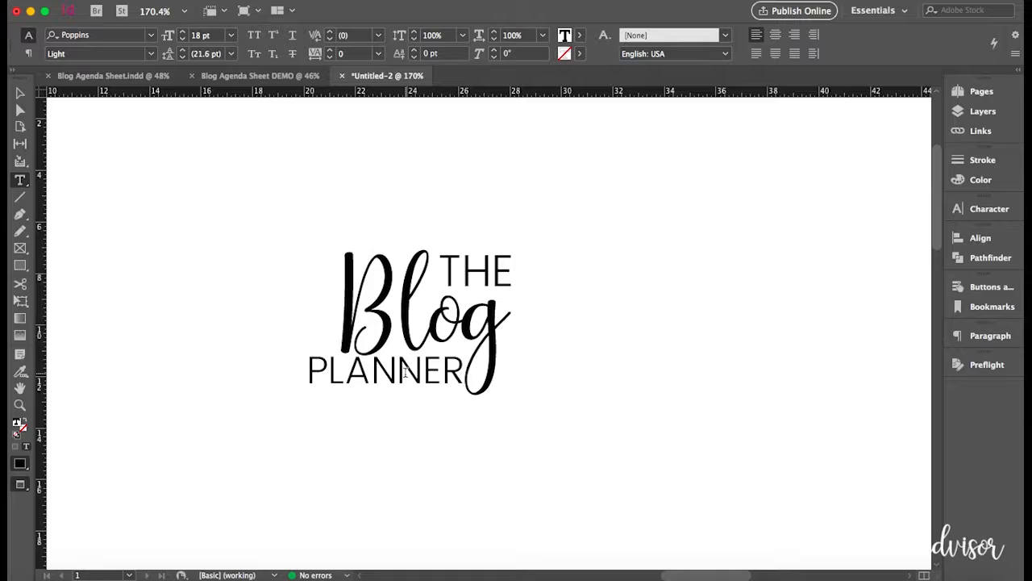
{"action": "left_click_drag", "start_coordinate": [466, 373], "coordinate": [231, 376]}
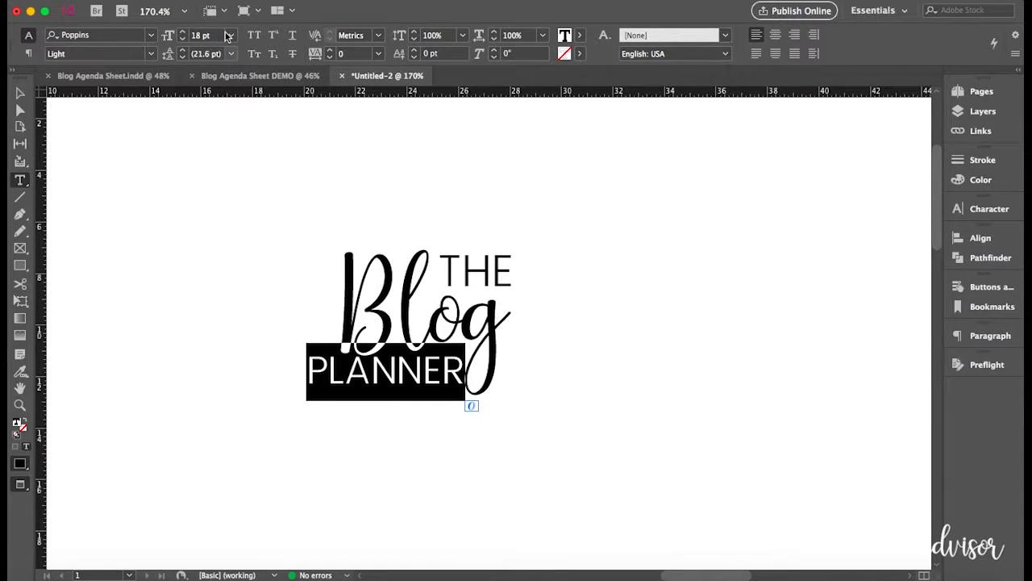
{"action": "left_click", "coordinate": [185, 39]}
{"action": "left_click", "coordinate": [185, 40]}
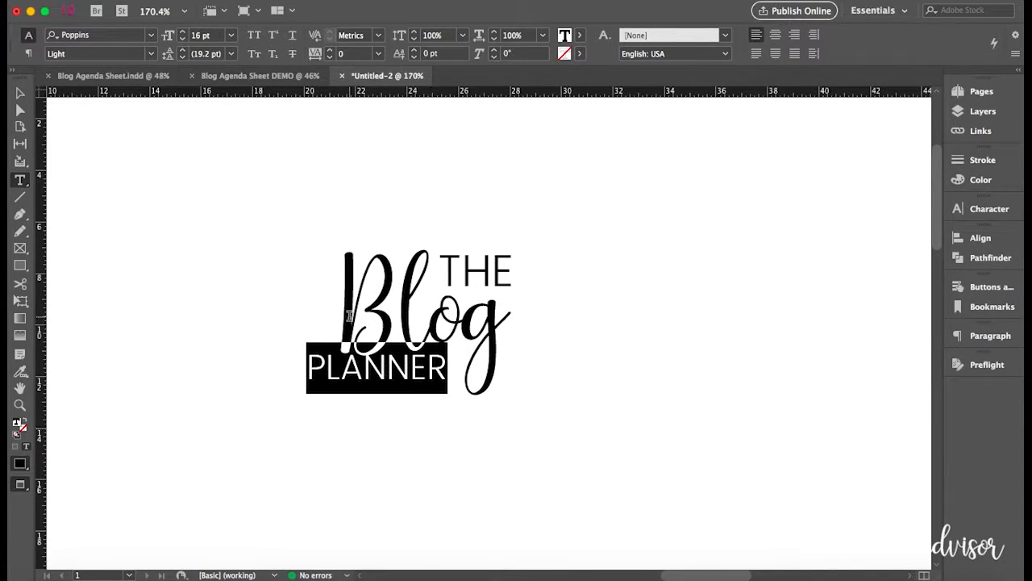
Step: Shift the "PLANNER" frame back beside the tail of the "g", lower its upper edge and make it about 1p11 high
{"action": "left_click", "coordinate": [20, 95]}
{"action": "left_click_drag", "start_coordinate": [342, 376], "coordinate": [357, 383]}
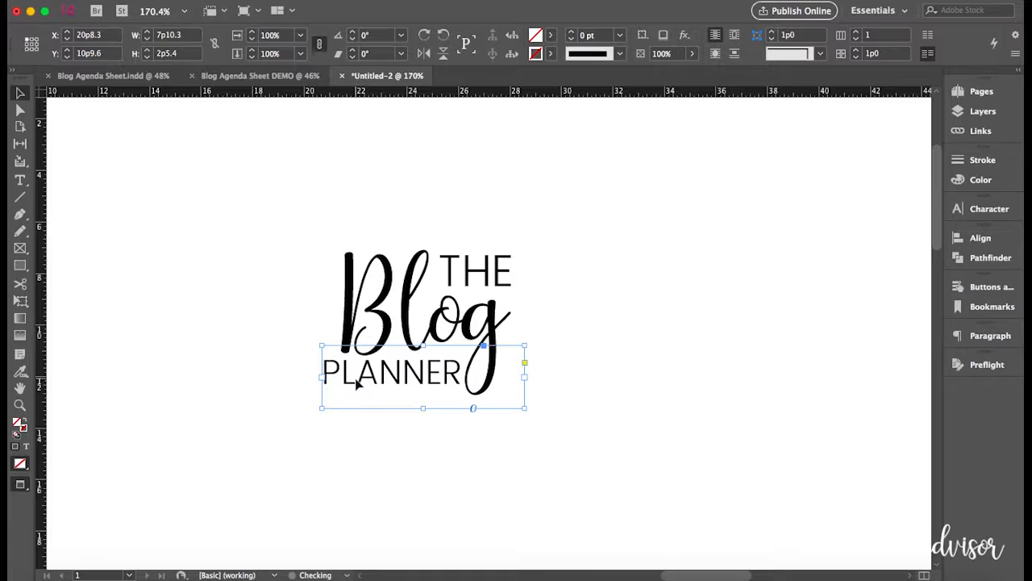
{"action": "left_click_drag", "start_coordinate": [422, 407], "coordinate": [422, 392]}
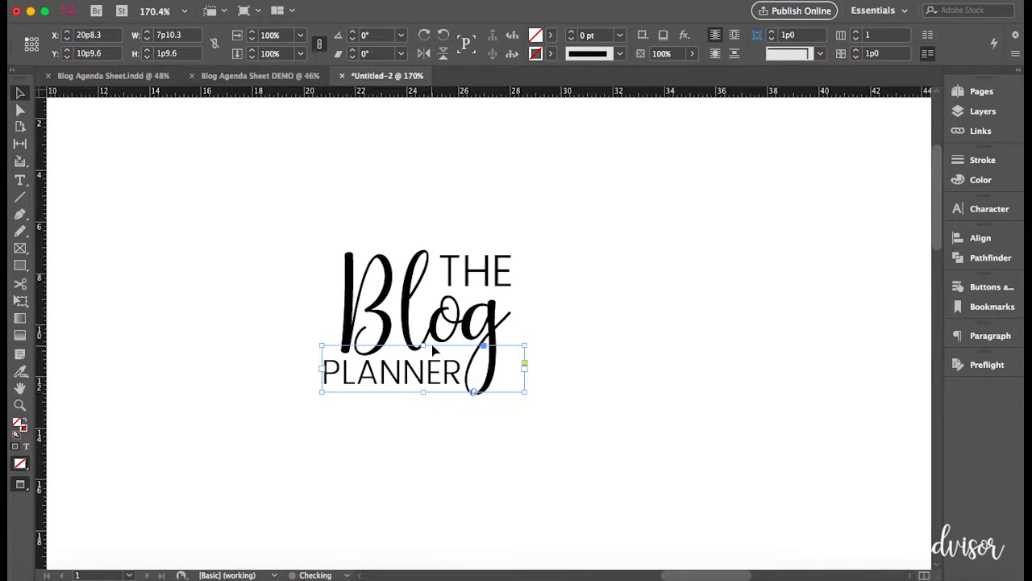
{"action": "left_click_drag", "start_coordinate": [422, 345], "coordinate": [421, 355]}
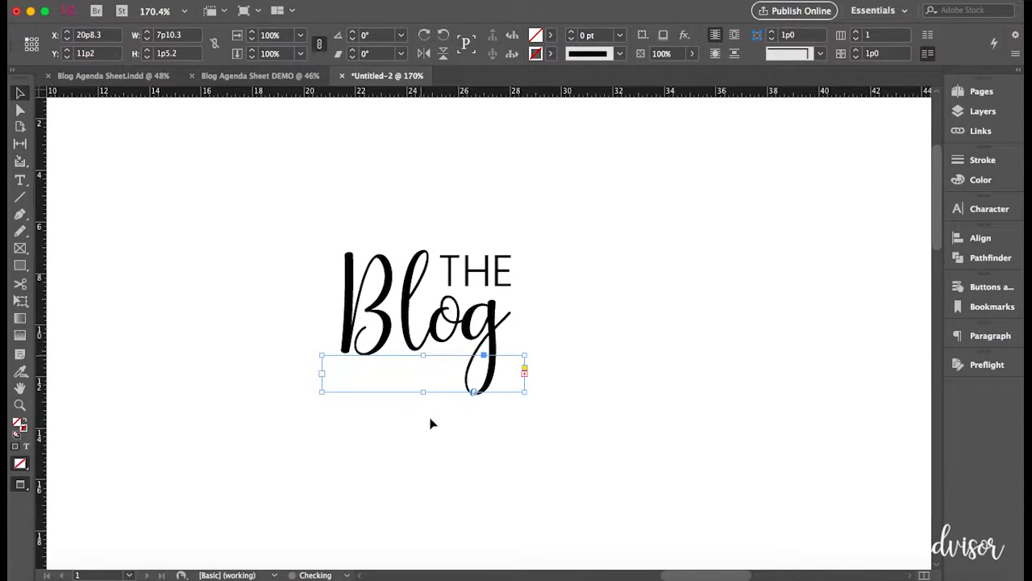
{"action": "left_click", "coordinate": [438, 453]}
{"action": "left_click", "coordinate": [425, 379]}
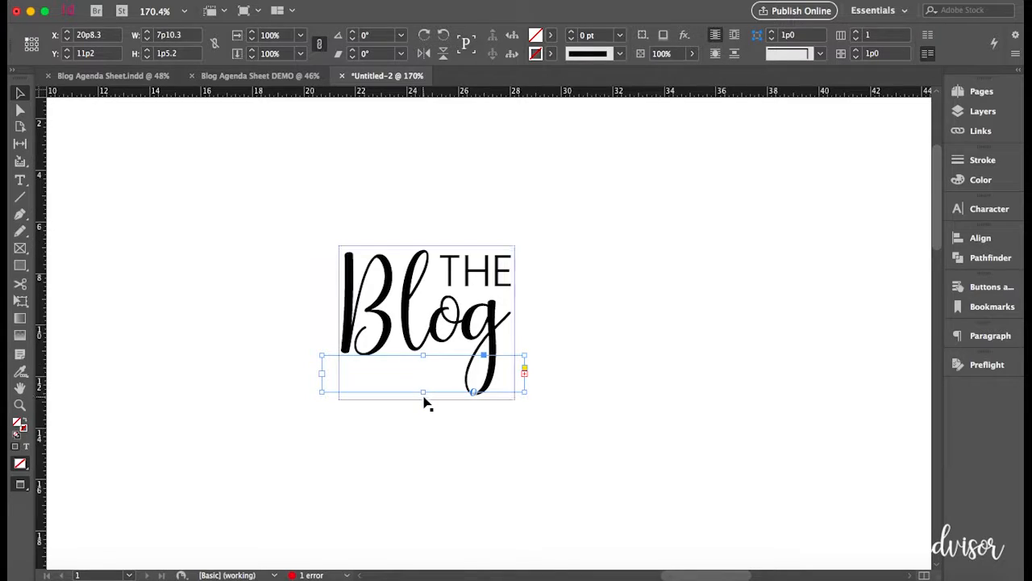
{"action": "left_click", "coordinate": [426, 400]}
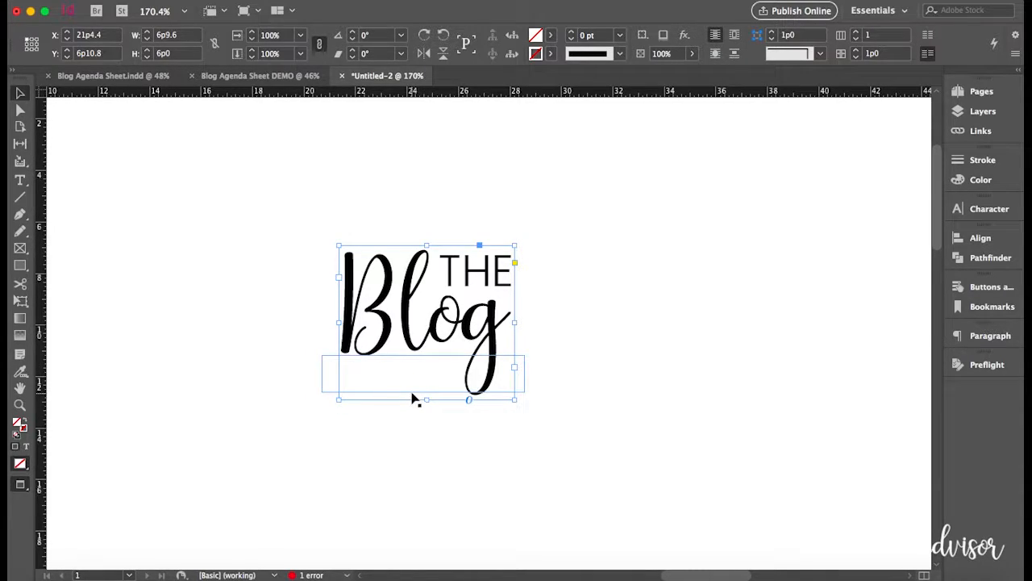
{"action": "left_click", "coordinate": [413, 396]}
{"action": "left_click_drag", "start_coordinate": [424, 394], "coordinate": [424, 406]}
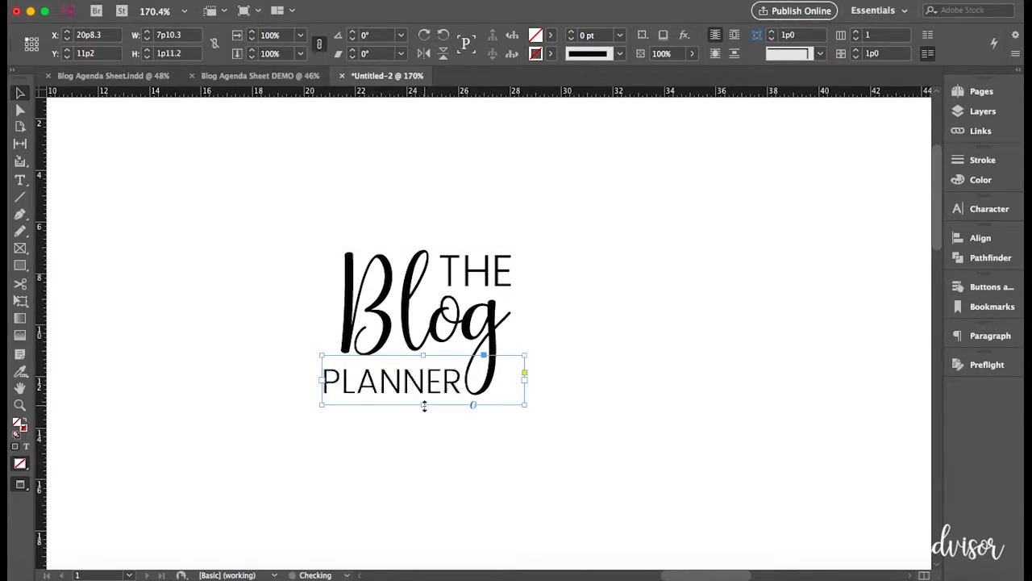
{"action": "left_click", "coordinate": [433, 462]}
{"action": "scroll", "coordinate": [433, 461], "scroll_direction": "down", "scroll_amount": 2}
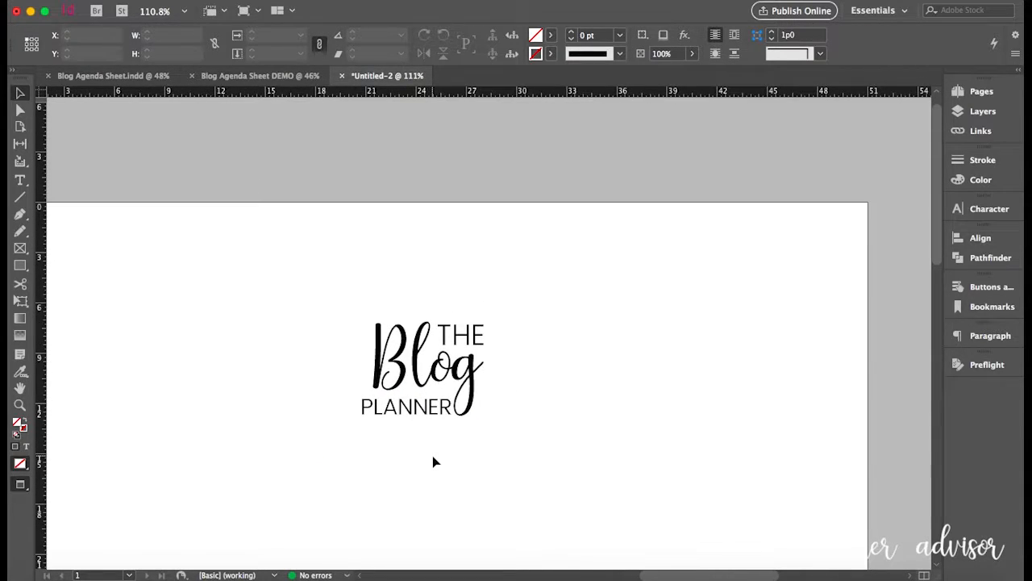
Step: Reduce "PLANNER" to 14 pt and fit it below "Blog" between the start of the "B" and the tail of the "g"
{"action": "double_click", "coordinate": [388, 405]}
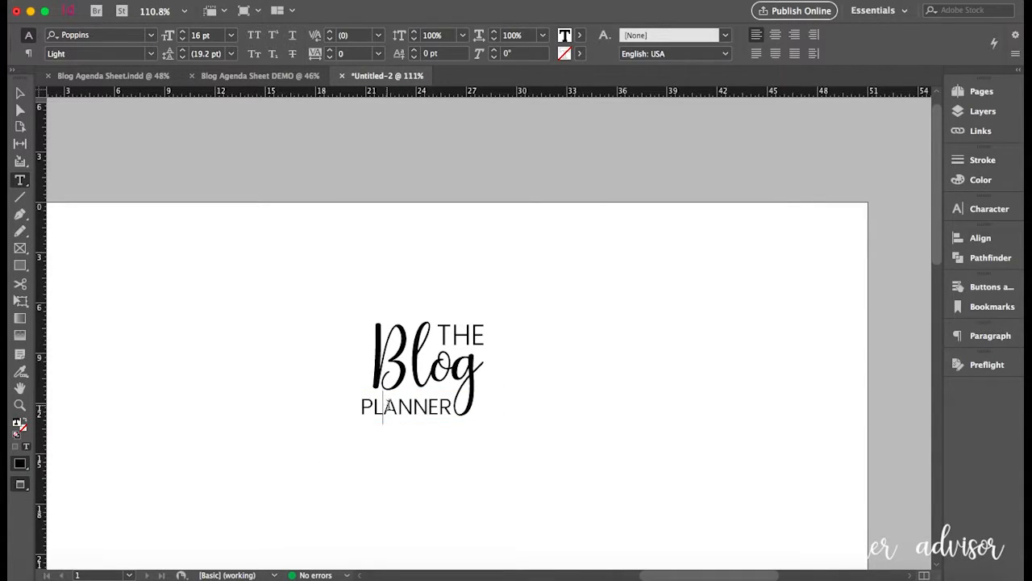
{"action": "key", "text": "super+a"}
{"action": "left_click", "coordinate": [183, 39]}
{"action": "left_click", "coordinate": [183, 39]}
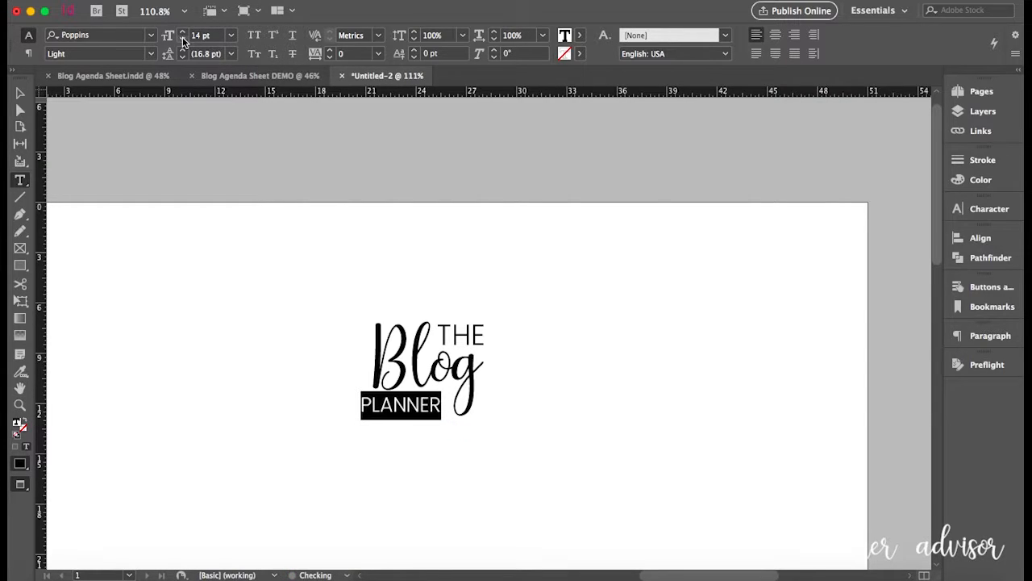
{"action": "left_click", "coordinate": [20, 93]}
{"action": "left_click_drag", "start_coordinate": [392, 406], "coordinate": [401, 406]}
{"action": "left_click_drag", "start_coordinate": [506, 417], "coordinate": [468, 420]}
{"action": "left_click", "coordinate": [483, 457]}
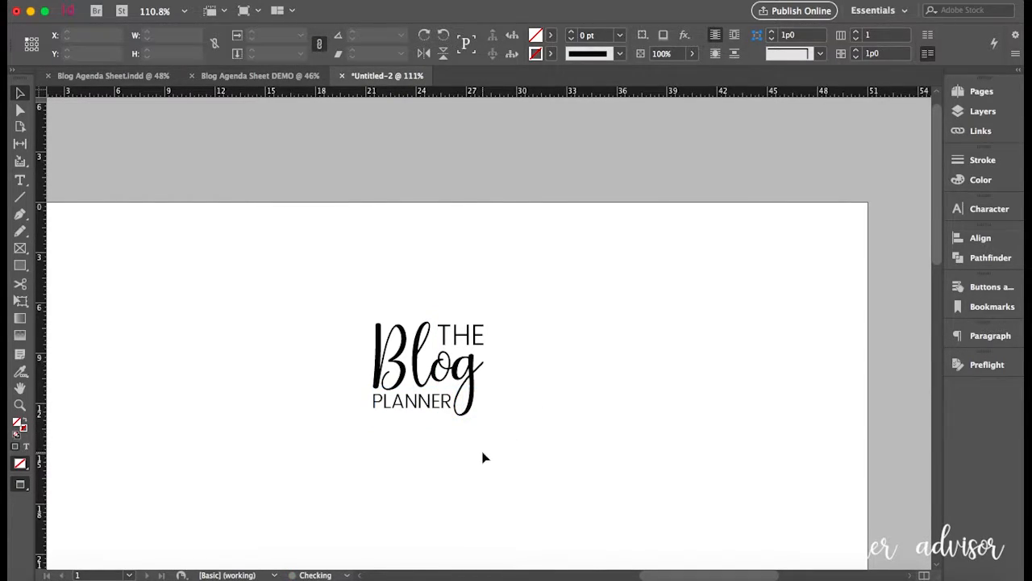
Step: Set the word "THE" to 15 pt
{"action": "double_click", "coordinate": [466, 335]}
{"action": "left_click", "coordinate": [487, 335]}
{"action": "key", "text": "shift+Left"}
{"action": "key", "text": "shift+Left"}
{"action": "key", "text": "shift+Left"}
{"action": "left_click", "coordinate": [196, 36]}
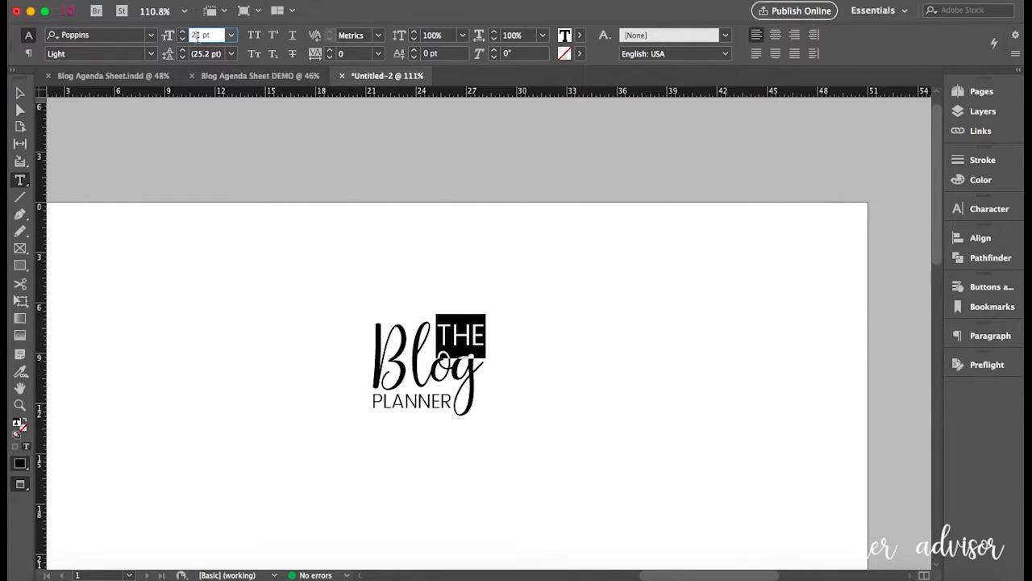
{"action": "type", "text": "15"}
{"action": "key", "text": "Return"}
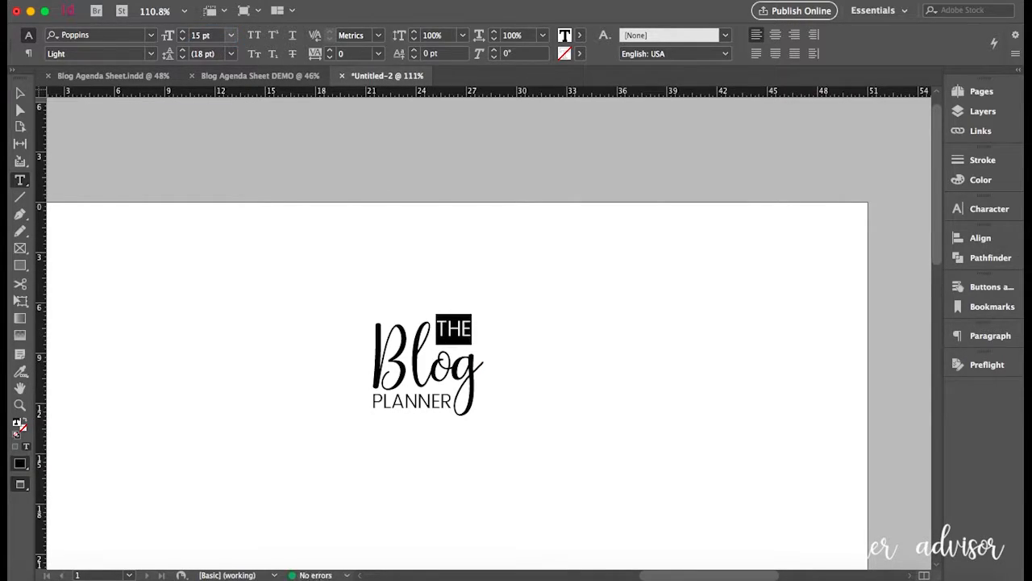
Step: Shrink the "THE" frame to about 2p4 by 1p11, nestle it above the "og" of "Blog" and check the lettering
{"action": "left_click", "coordinate": [20, 93]}
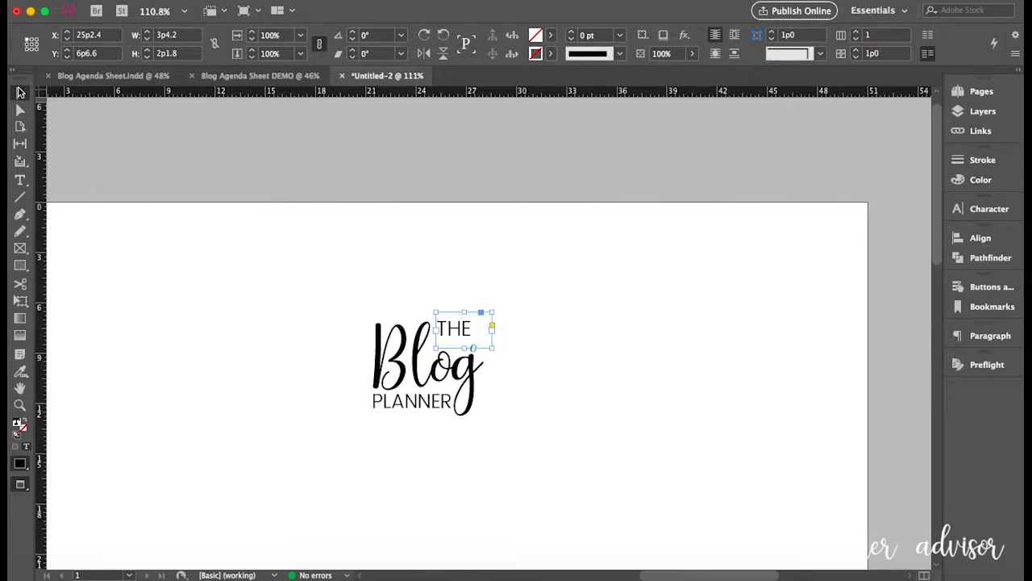
{"action": "mouse_move", "coordinate": [451, 337]}
{"action": "left_mouse_down"}
{"action": "mouse_move", "coordinate": [476, 352]}
{"action": "mouse_move", "coordinate": [468, 331]}
{"action": "mouse_move", "coordinate": [456, 341]}
{"action": "left_mouse_up"}
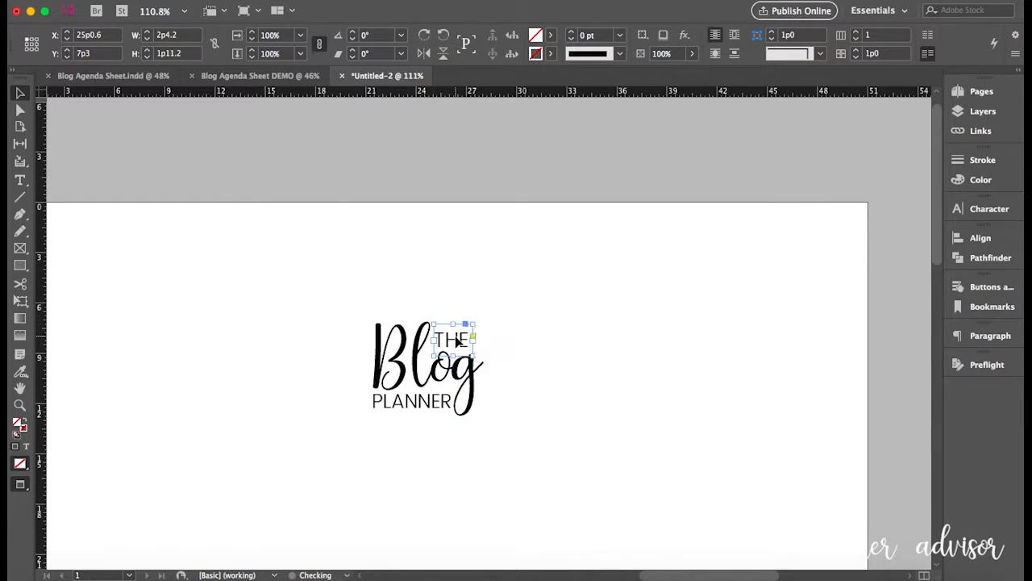
{"action": "left_click", "coordinate": [503, 355]}
{"action": "scroll", "coordinate": [502, 355], "scroll_direction": "up", "scroll_amount": 3}
{"action": "scroll", "coordinate": [502, 355], "scroll_direction": "down", "scroll_amount": 5}
{"action": "scroll", "coordinate": [491, 357], "scroll_direction": "up", "scroll_amount": 5}
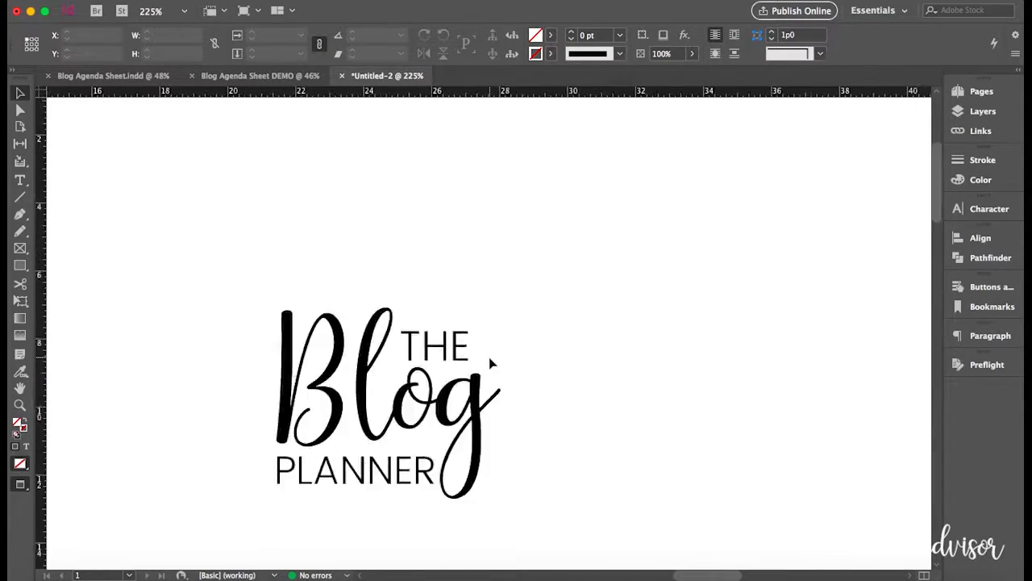
{"action": "scroll", "coordinate": [492, 358], "scroll_direction": "down", "scroll_amount": 3}
Step: Select the "Blog" frame and switch its color sliders from CMYK to RGB
{"action": "left_click", "coordinate": [415, 321]}
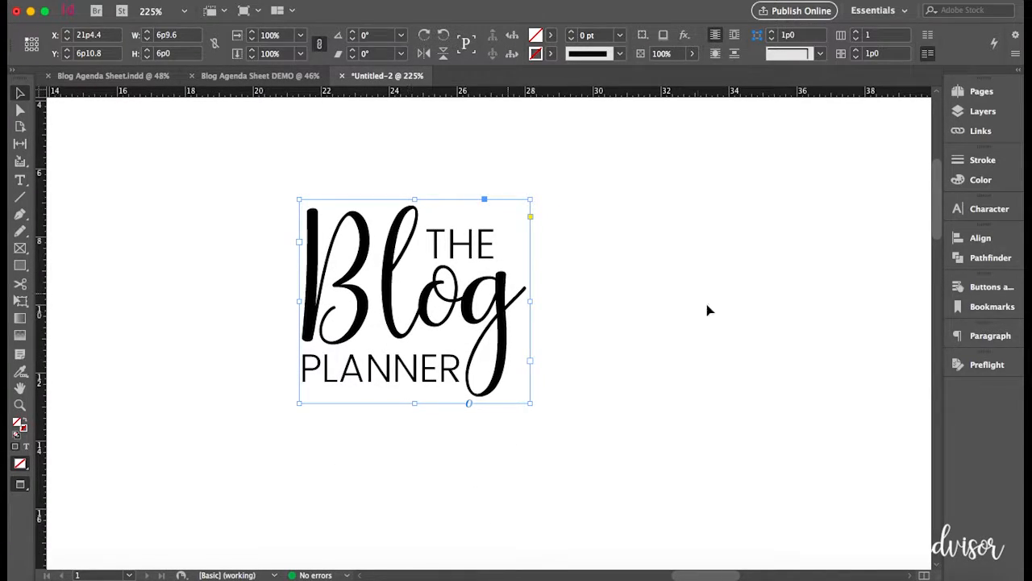
{"action": "left_click", "coordinate": [980, 180]}
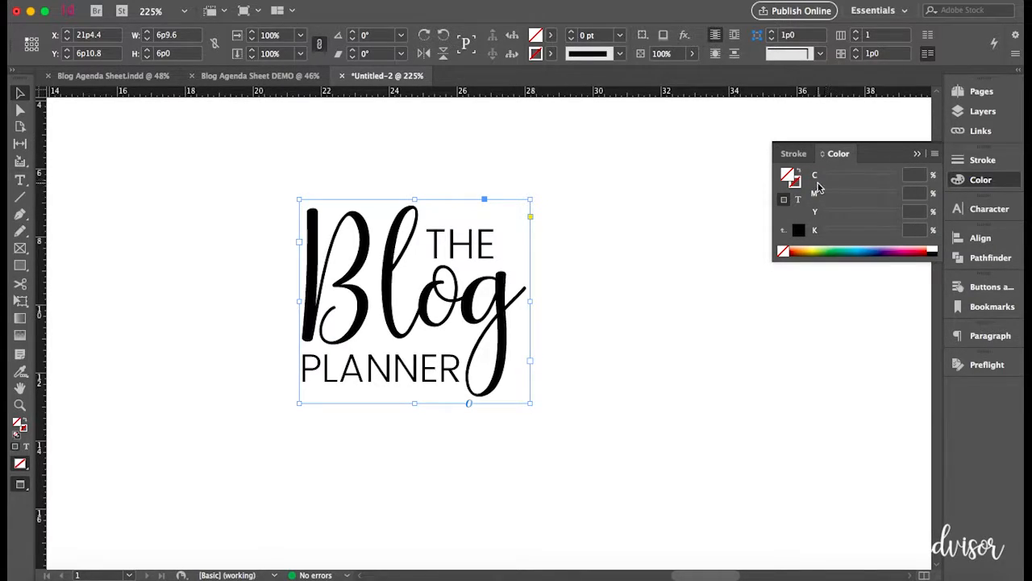
{"action": "left_click", "coordinate": [935, 155]}
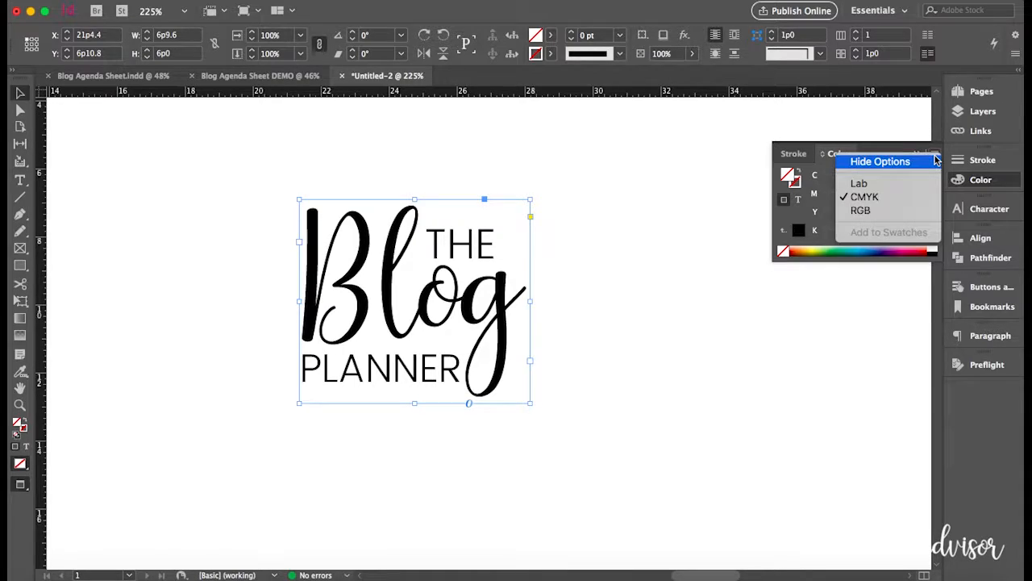
{"action": "left_click", "coordinate": [879, 211]}
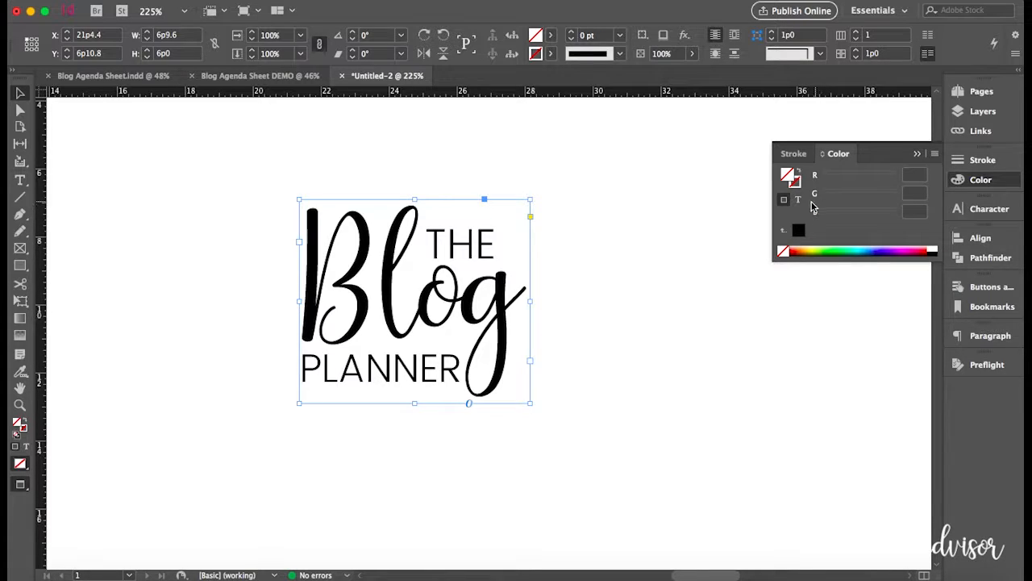
Step: Try a blue value of 225 as the "Blog" frame's fill, undo it and put the color settings away
{"action": "left_click", "coordinate": [914, 209]}
{"action": "type", "text": "225"}
{"action": "key", "text": "Return"}
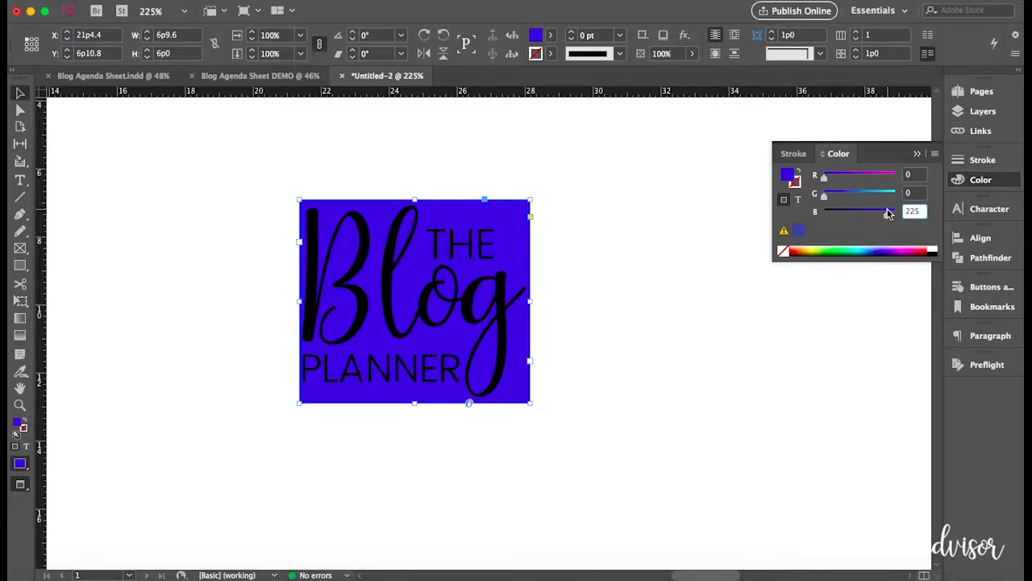
{"action": "key", "text": "ctrl+z"}
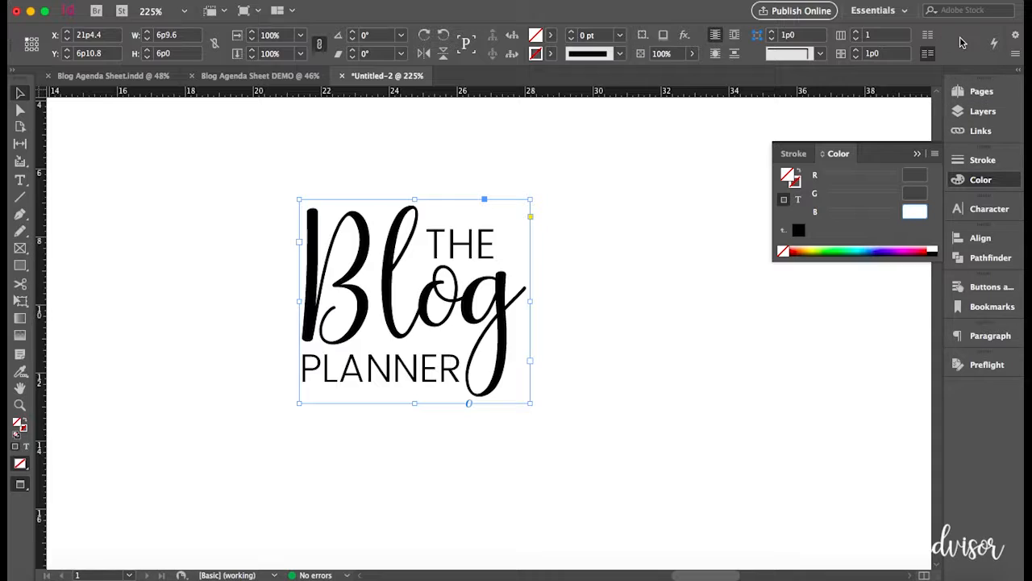
{"action": "left_click", "coordinate": [917, 153]}
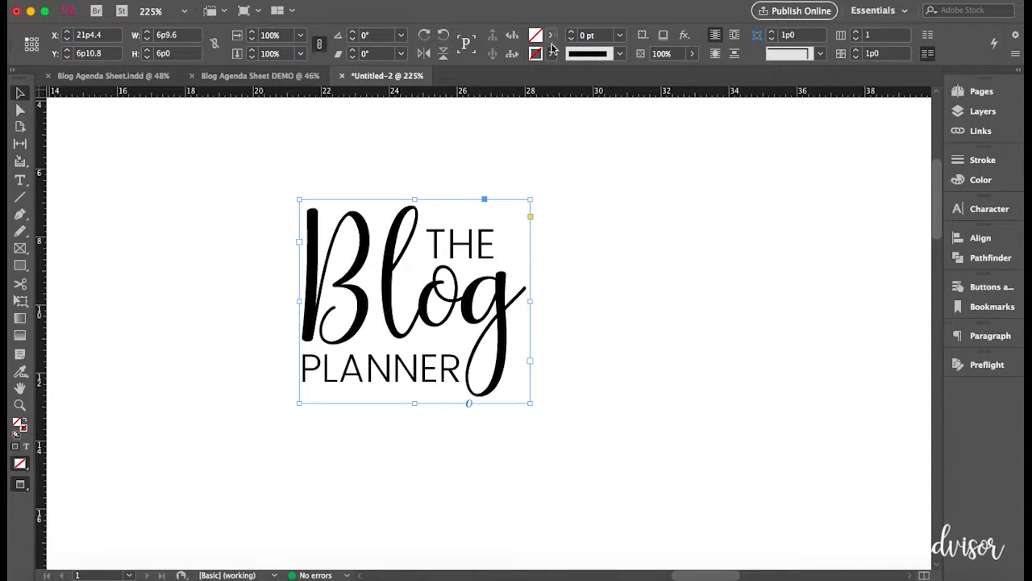
Step: Select the word "Blog" and add a new swatch to its text fill colors, based on Black
{"action": "double_click", "coordinate": [421, 313]}
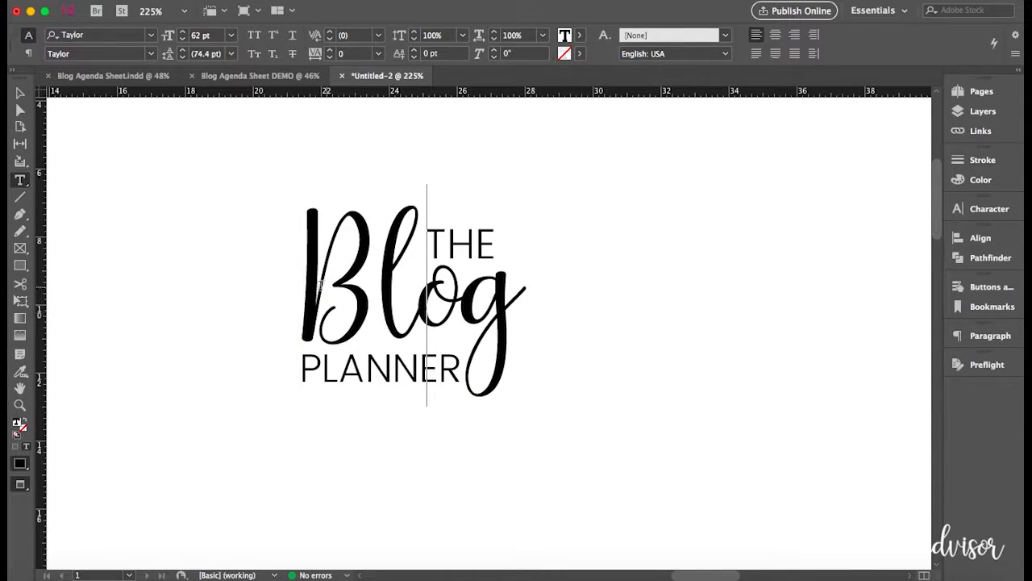
{"action": "left_click_drag", "start_coordinate": [306, 282], "coordinate": [508, 314]}
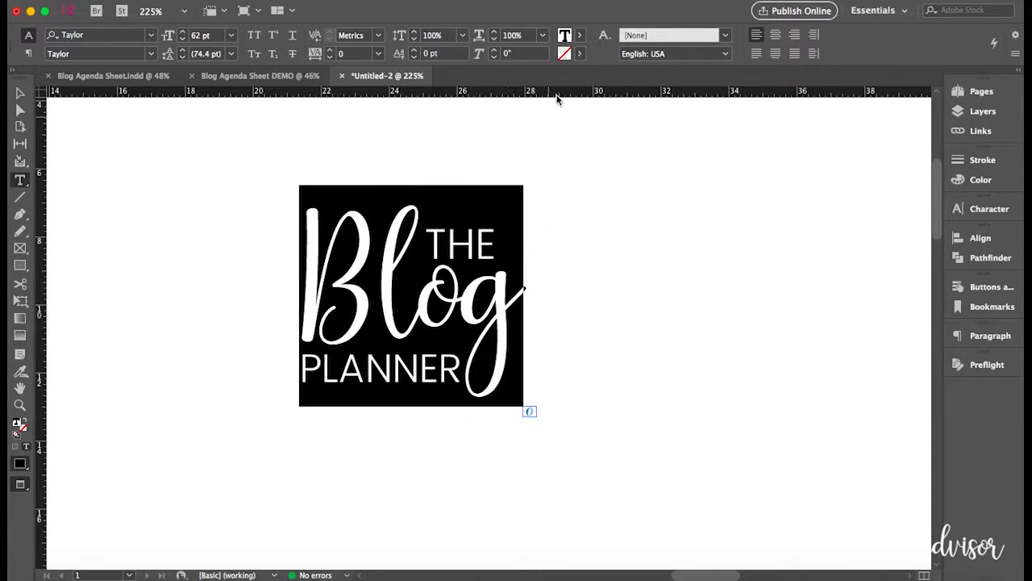
{"action": "left_click", "coordinate": [580, 36]}
{"action": "scroll", "coordinate": [504, 133], "scroll_direction": "down", "scroll_amount": 1}
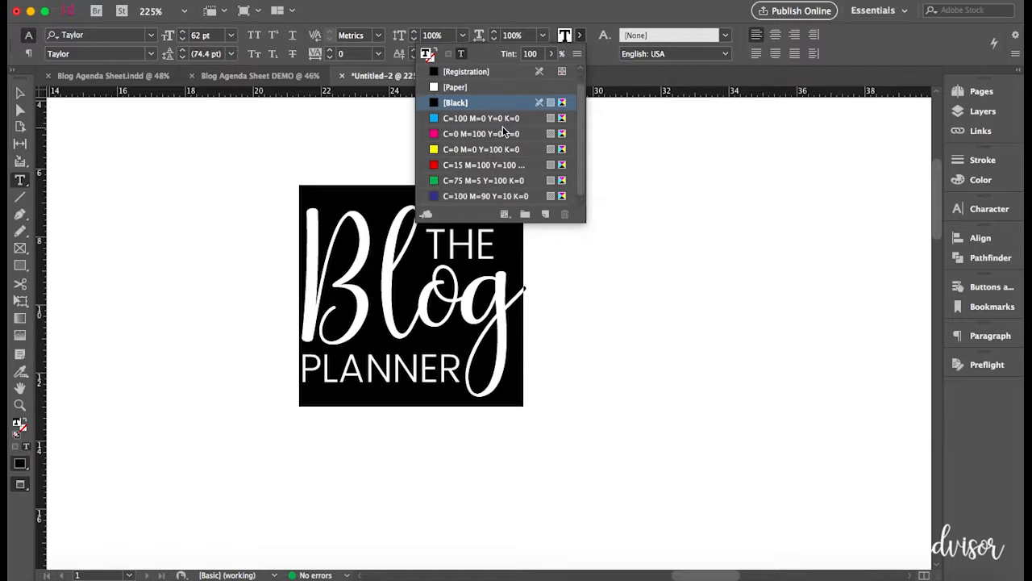
{"action": "scroll", "coordinate": [500, 153], "scroll_direction": "up", "scroll_amount": 1}
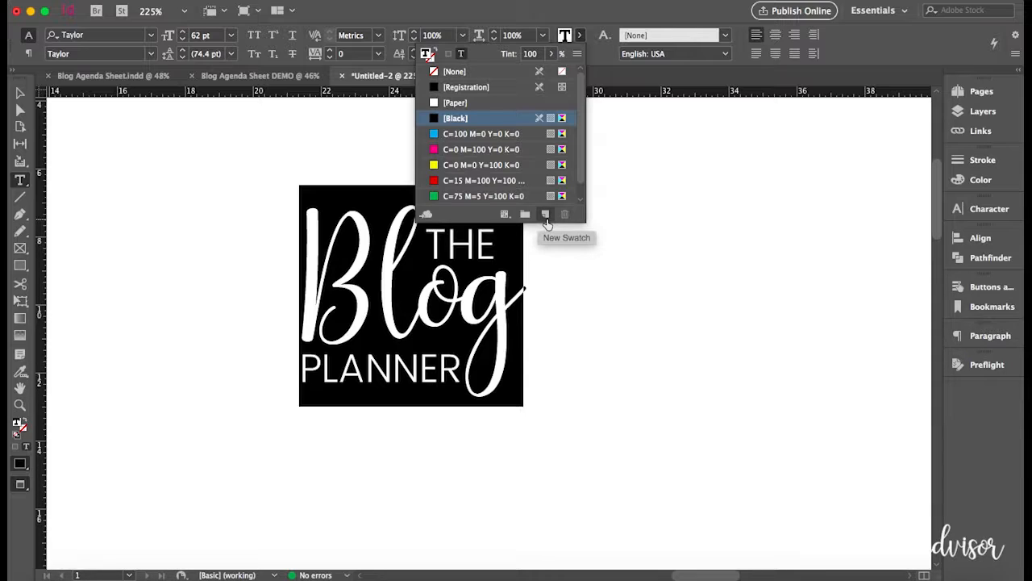
{"action": "left_click", "coordinate": [546, 215]}
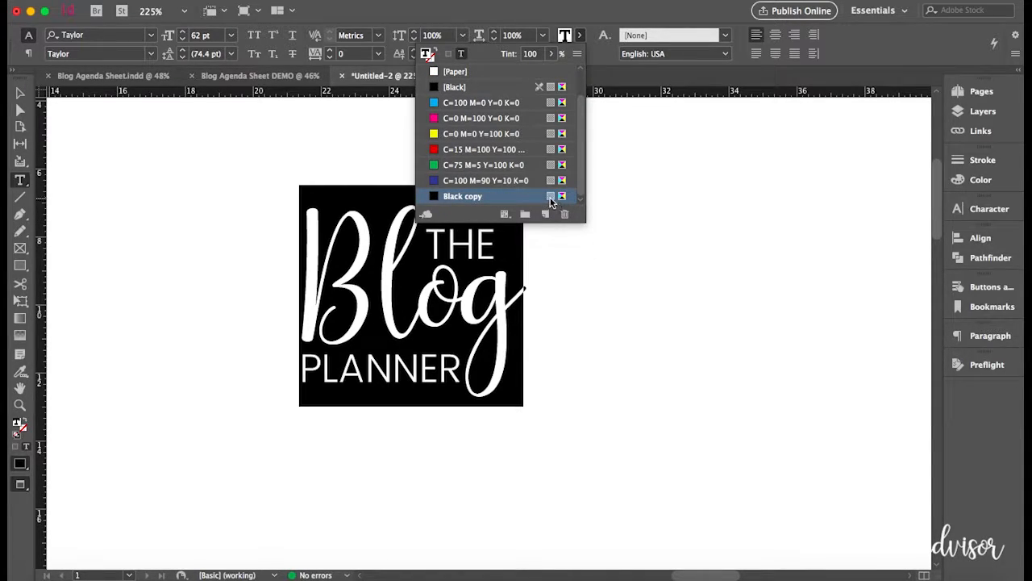
Step: Open the options of the copied black swatch and set its color mode to Web
{"action": "double_click", "coordinate": [552, 198]}
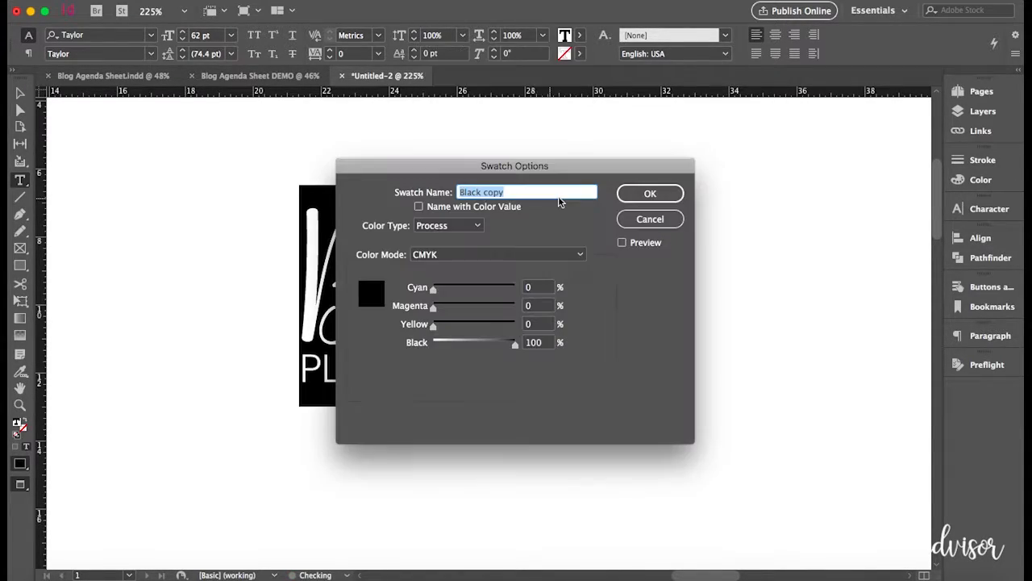
{"action": "left_click", "coordinate": [488, 256]}
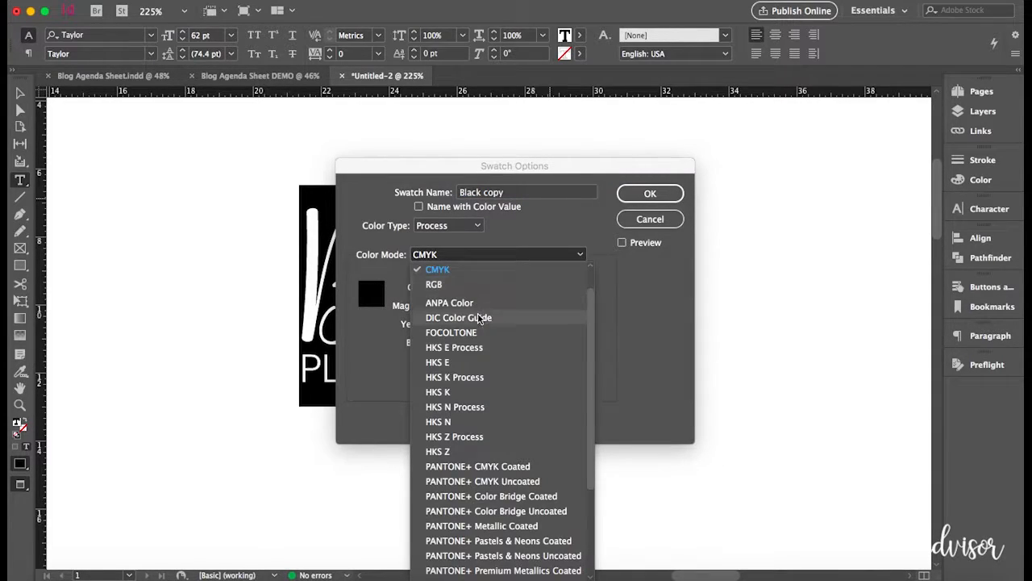
{"action": "scroll", "coordinate": [481, 376], "scroll_direction": "down", "scroll_amount": 5}
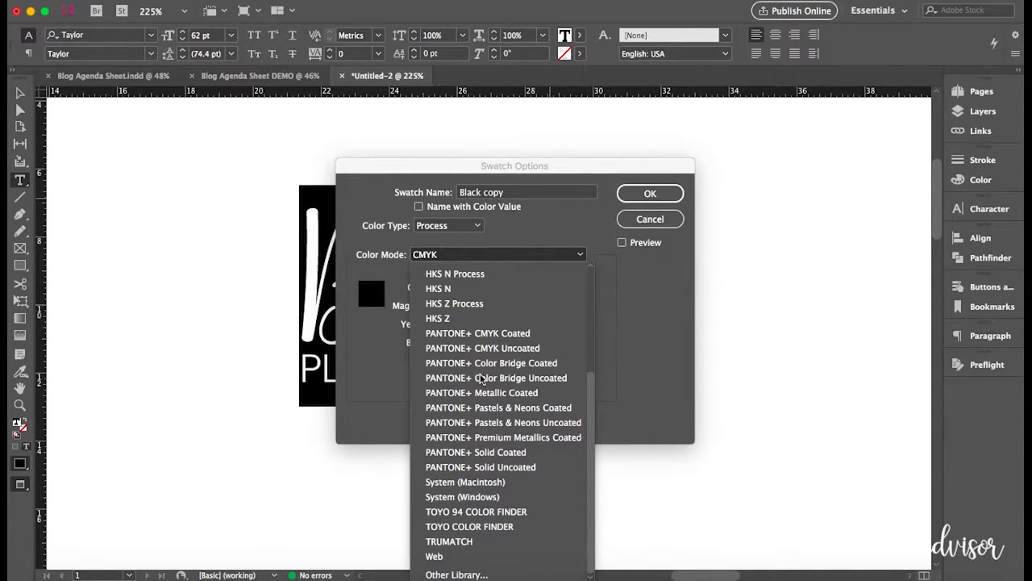
{"action": "left_click", "coordinate": [434, 555]}
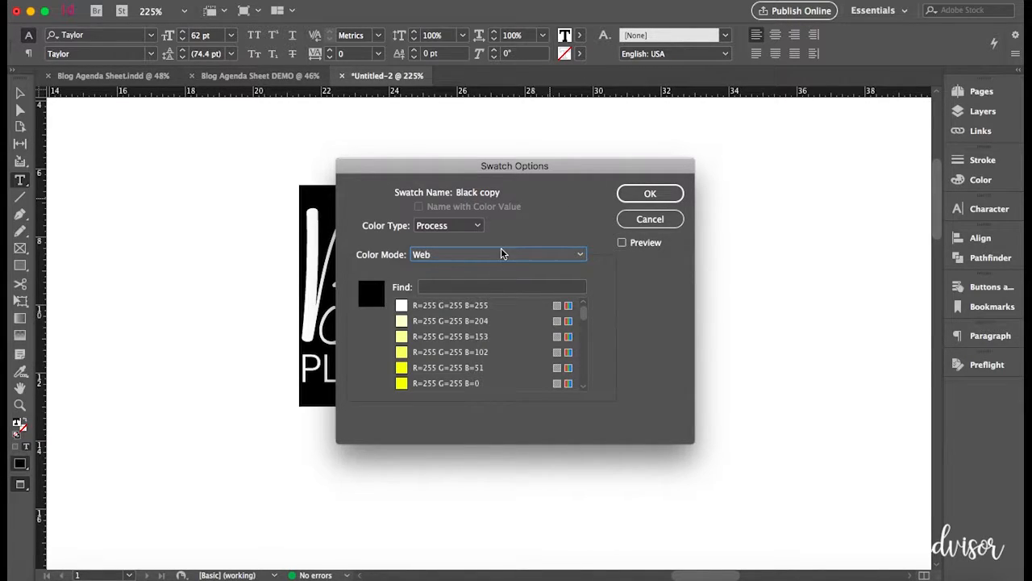
{"action": "left_click", "coordinate": [476, 226]}
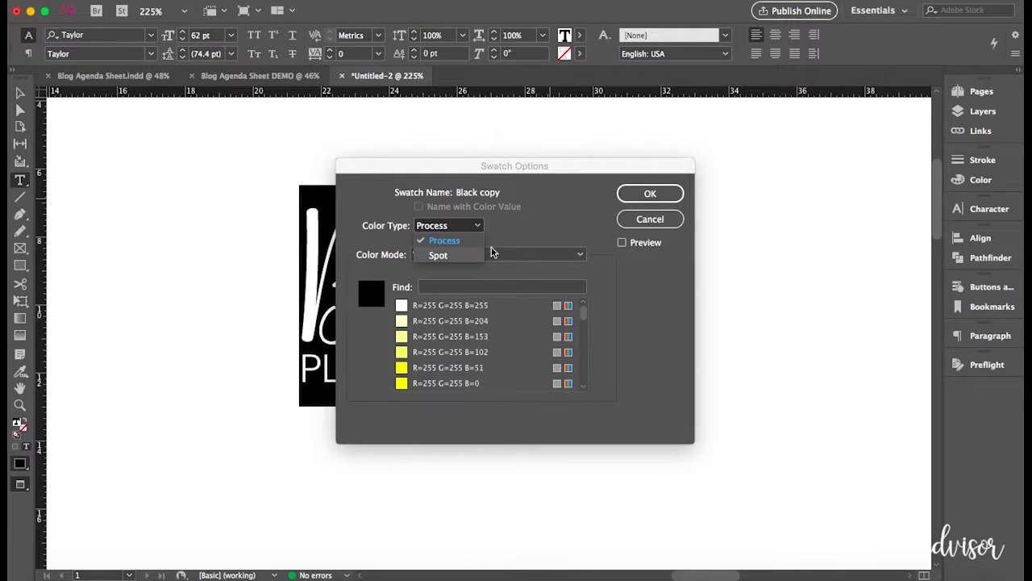
{"action": "left_click", "coordinate": [500, 241]}
{"action": "left_click", "coordinate": [500, 256]}
{"action": "scroll", "coordinate": [488, 309], "scroll_direction": "up", "scroll_amount": 6}
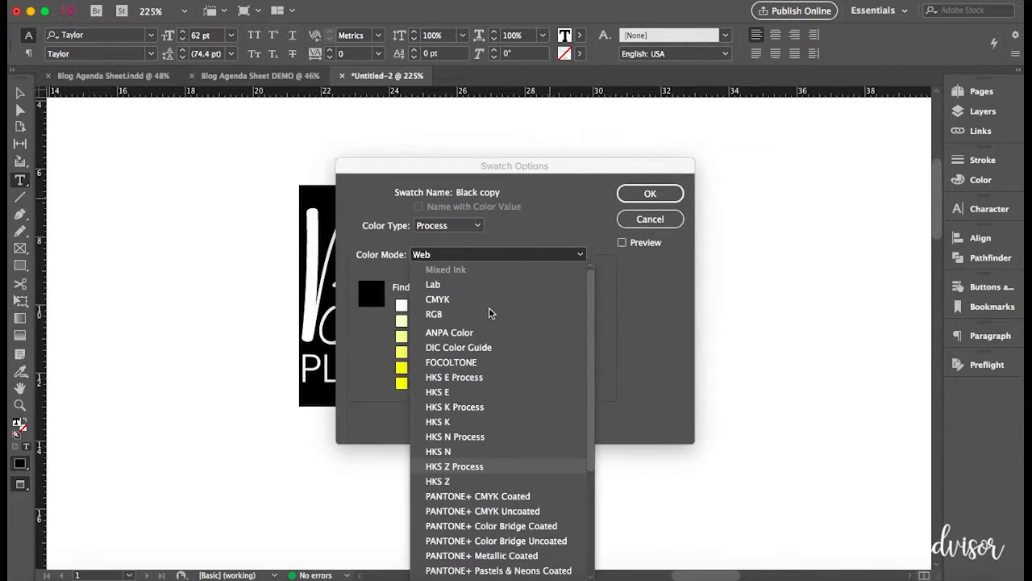
{"action": "left_click", "coordinate": [444, 315]}
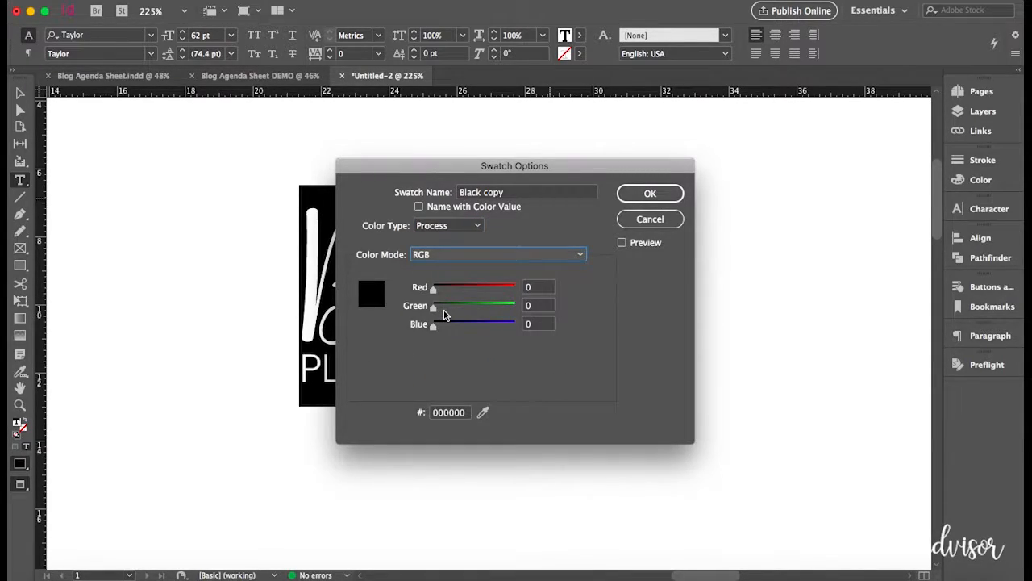
{"action": "left_click", "coordinate": [442, 415]}
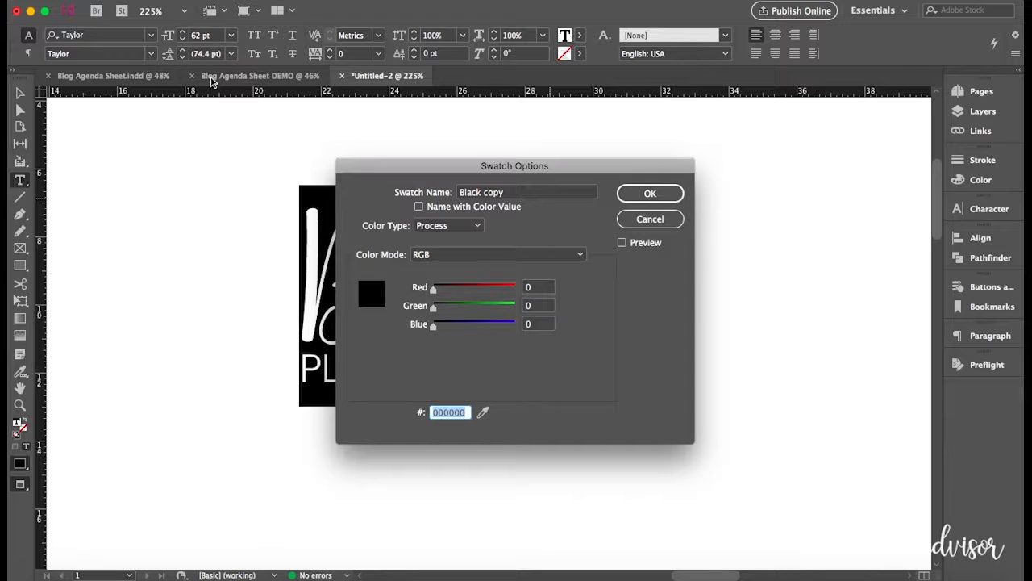
{"action": "left_click", "coordinate": [650, 219]}
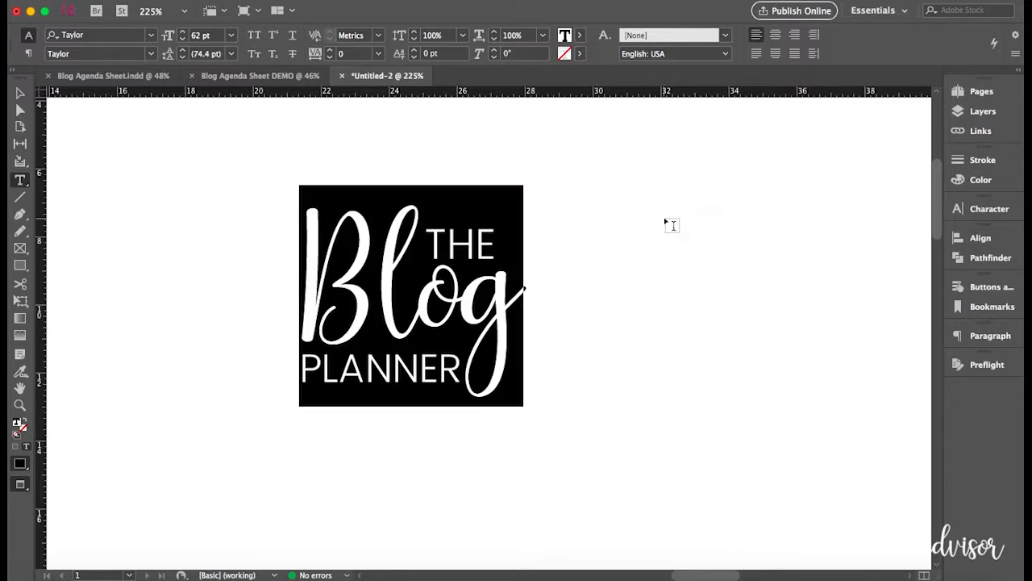
Step: Copy the hex code eadadc from the pink R=234 G=218 B=220 swatch of the word "Blog" in Blog Agenda Sheet.indd
{"action": "left_click", "coordinate": [147, 77]}
{"action": "left_click", "coordinate": [491, 148]}
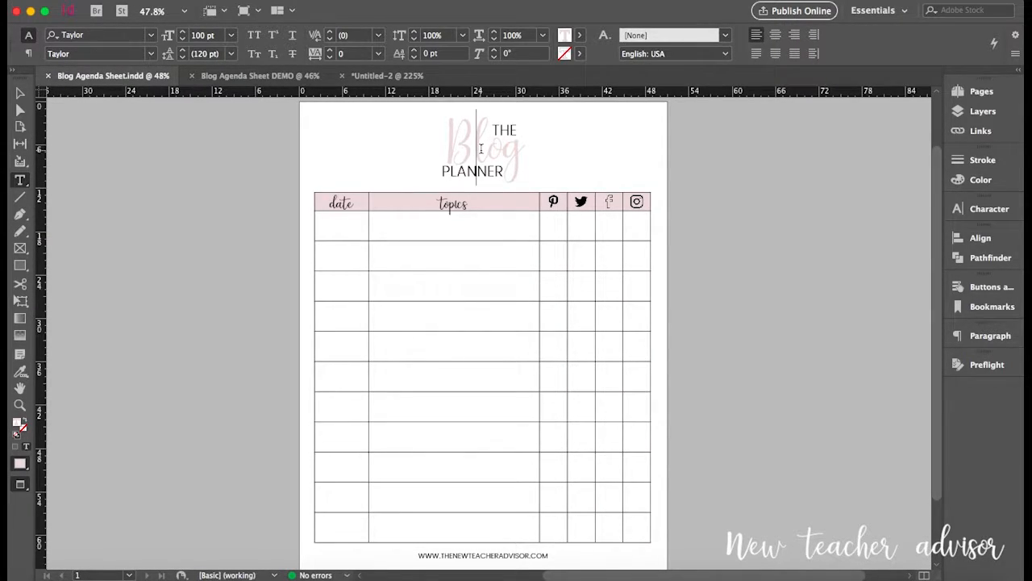
{"action": "left_click", "coordinate": [580, 35]}
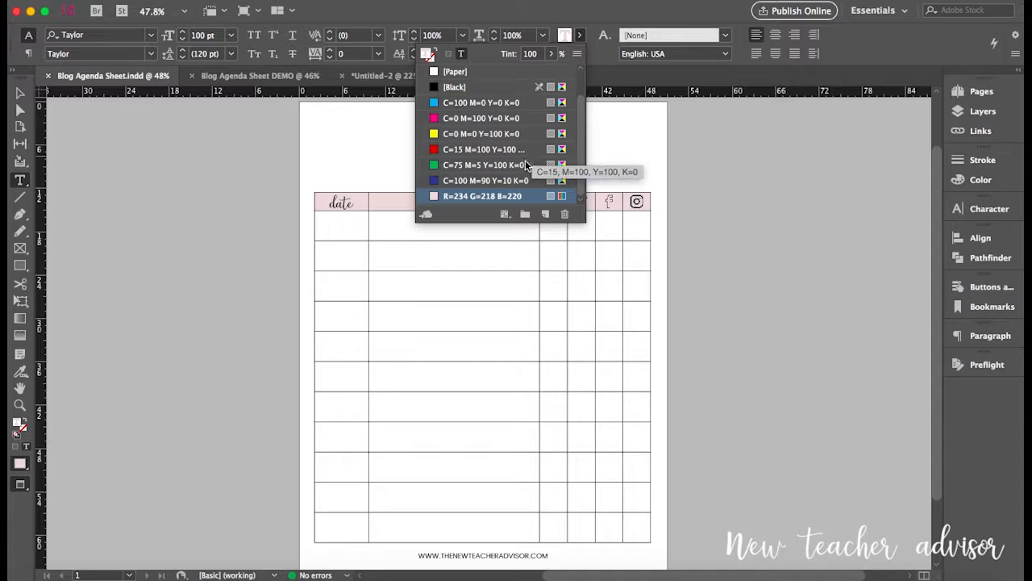
{"action": "left_click", "coordinate": [476, 196]}
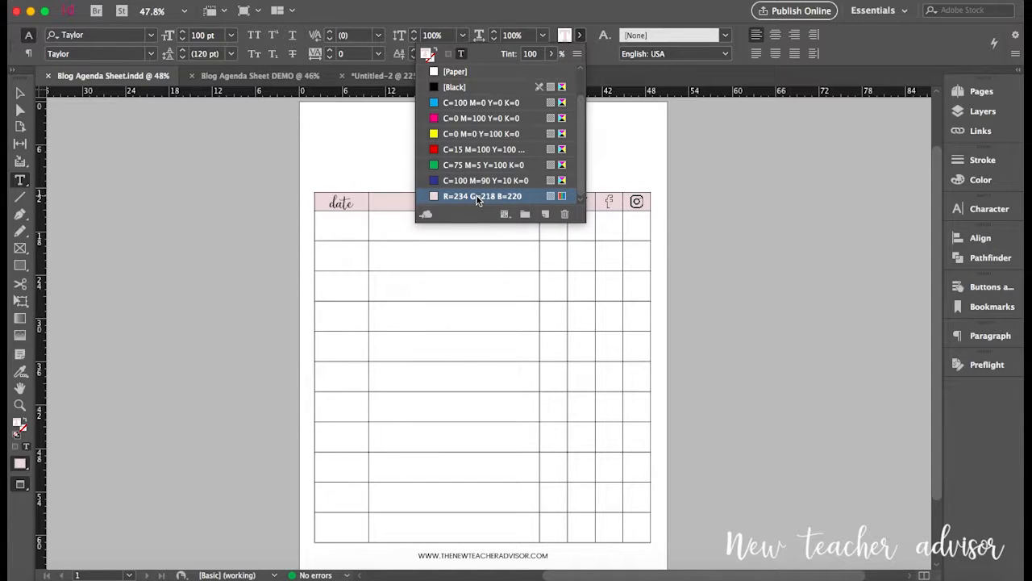
{"action": "left_click", "coordinate": [483, 196]}
{"action": "left_click", "coordinate": [482, 196]}
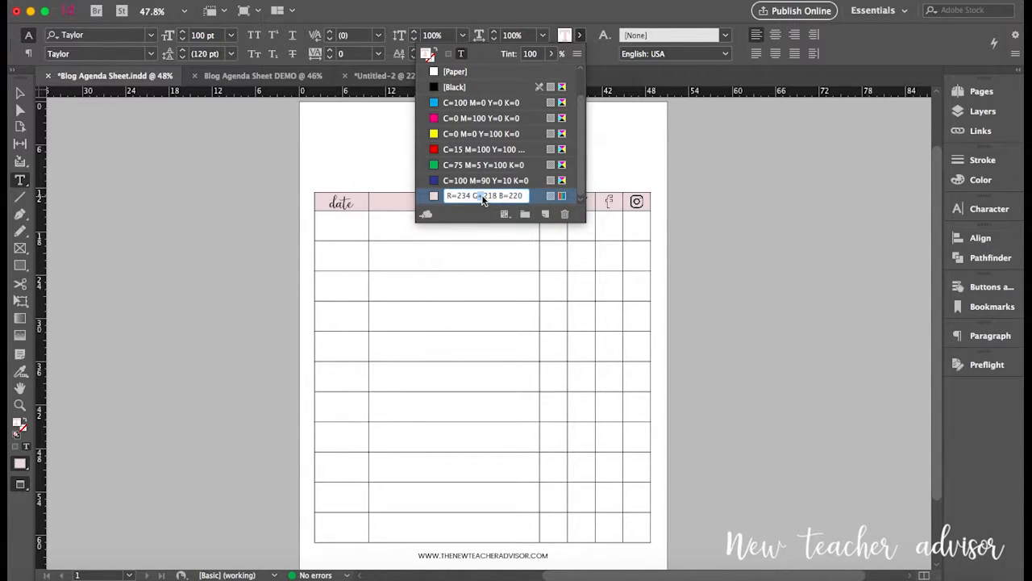
{"action": "double_click", "coordinate": [435, 199]}
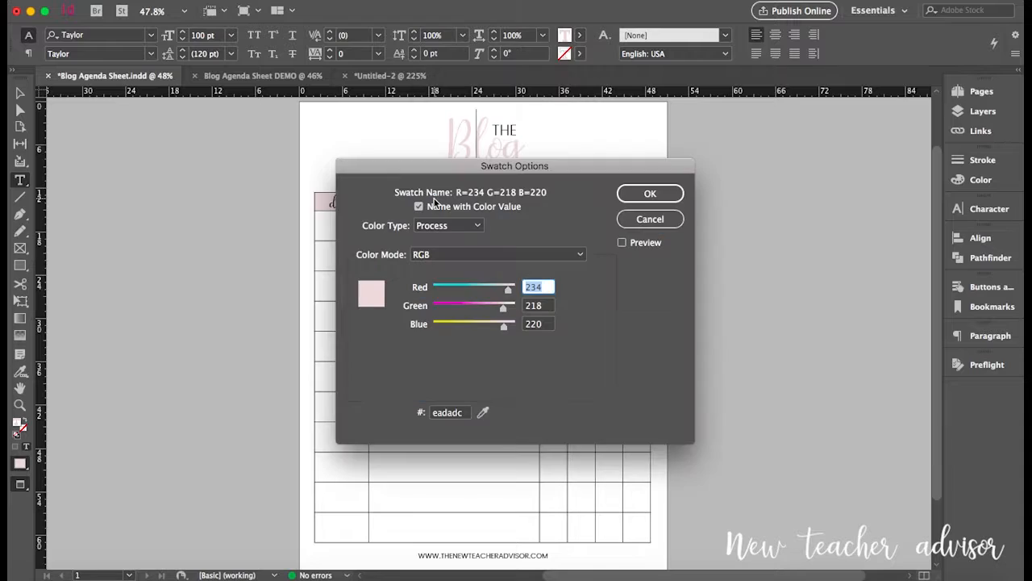
{"action": "double_click", "coordinate": [454, 414]}
{"action": "key", "text": "super+c"}
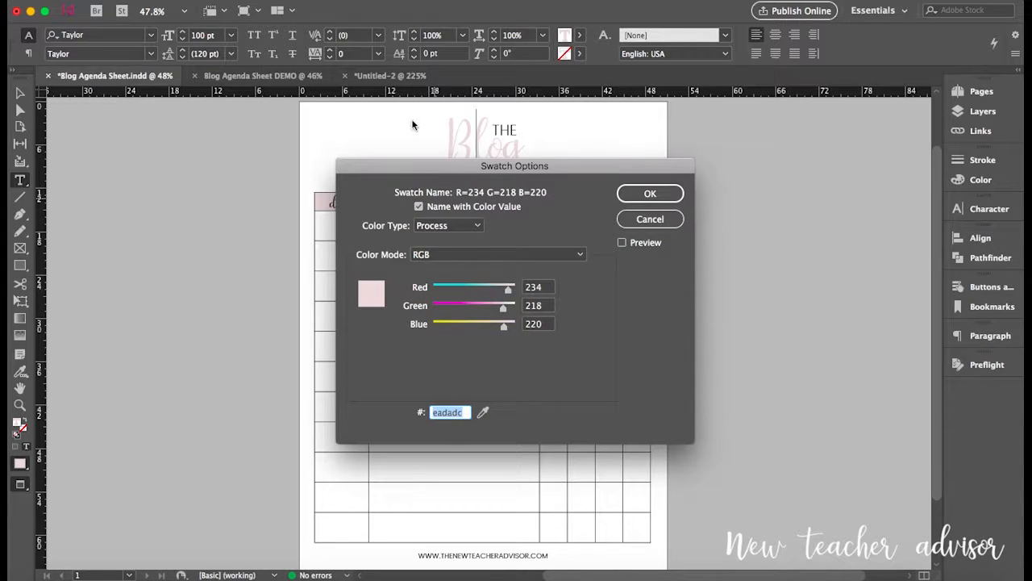
{"action": "left_click", "coordinate": [658, 194]}
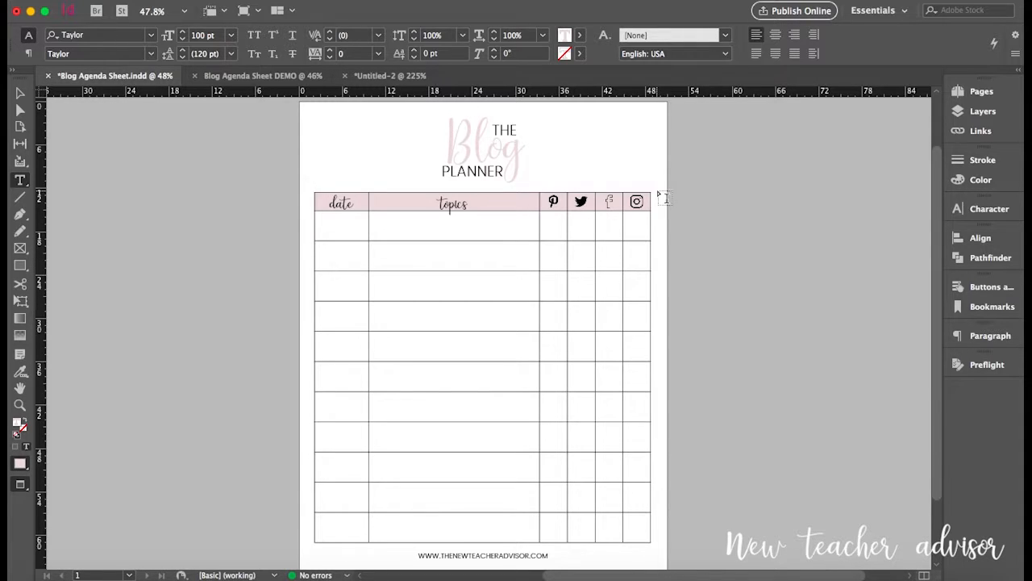
Step: Return to the Untitled-2 document and select all the text in its "Blog" frame
{"action": "left_click", "coordinate": [387, 76]}
{"action": "double_click", "coordinate": [399, 286]}
{"action": "left_click", "coordinate": [396, 286]}
{"action": "left_click_drag", "start_coordinate": [297, 277], "coordinate": [384, 289]}
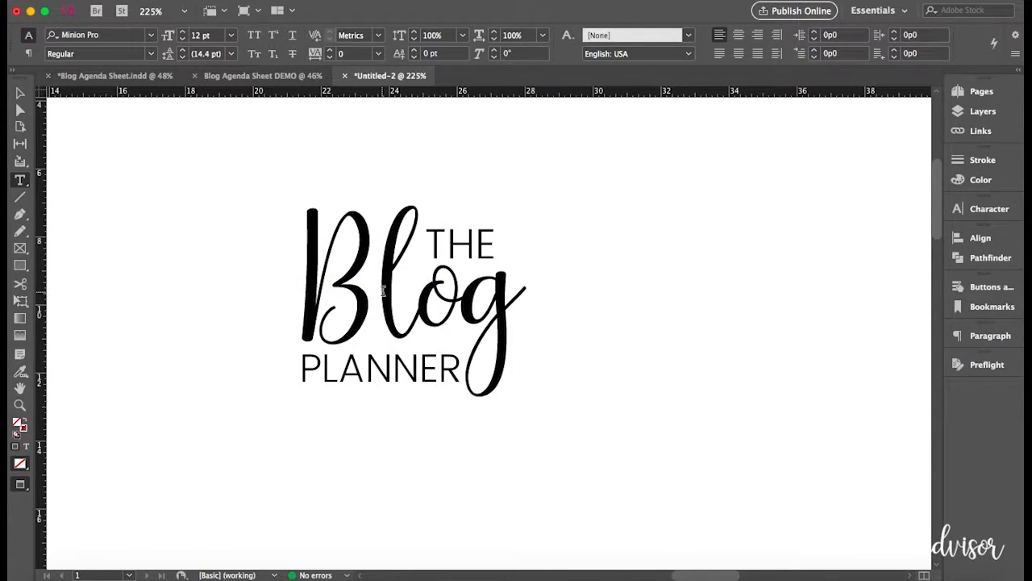
{"action": "left_click", "coordinate": [384, 289]}
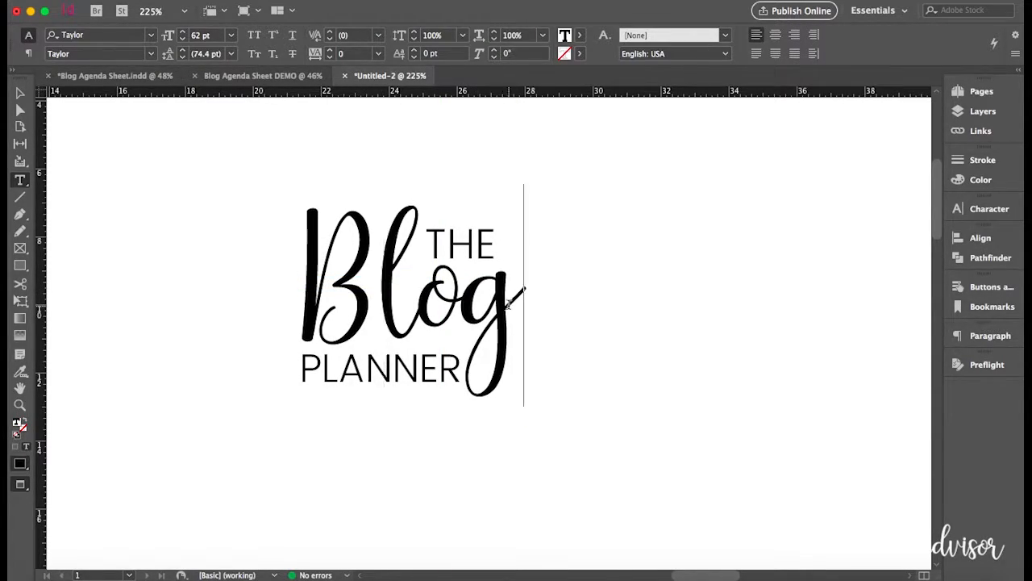
{"action": "key", "text": "super+a"}
Step: Change the word's "Black copy" fill swatch to RGB mode with the hex code eadadc, with preview on
{"action": "left_click", "coordinate": [580, 35]}
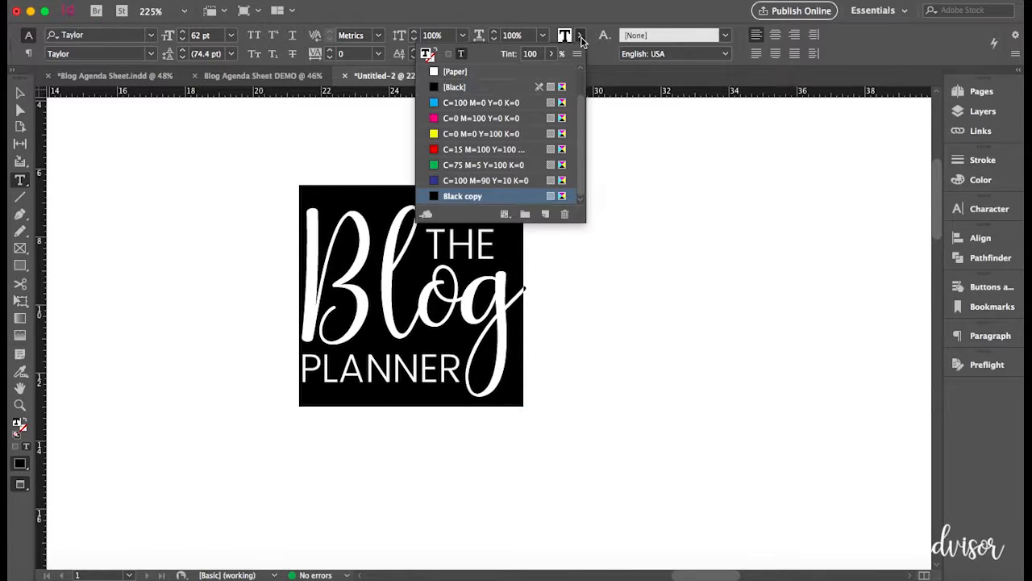
{"action": "double_click", "coordinate": [509, 197]}
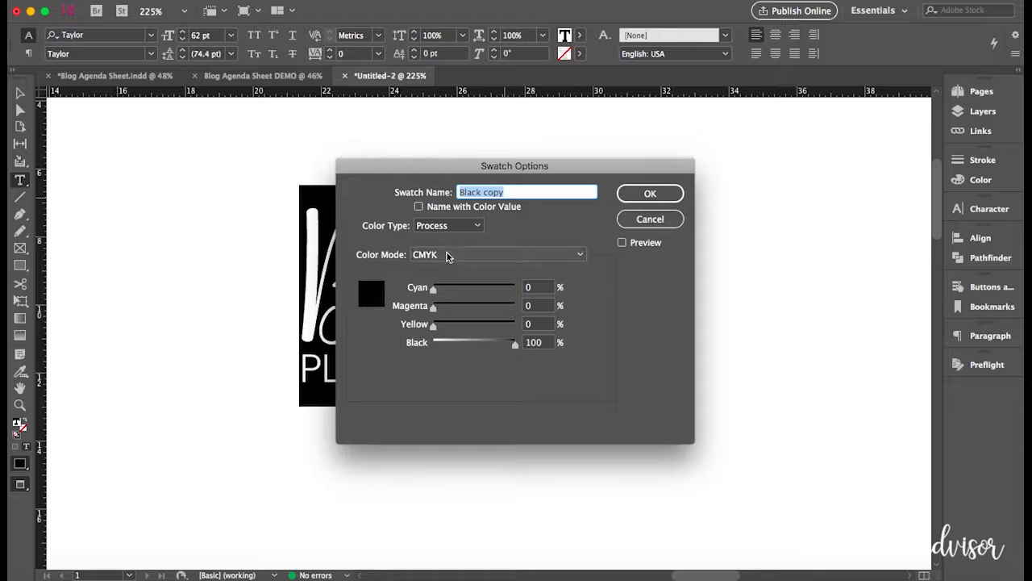
{"action": "left_click", "coordinate": [542, 257]}
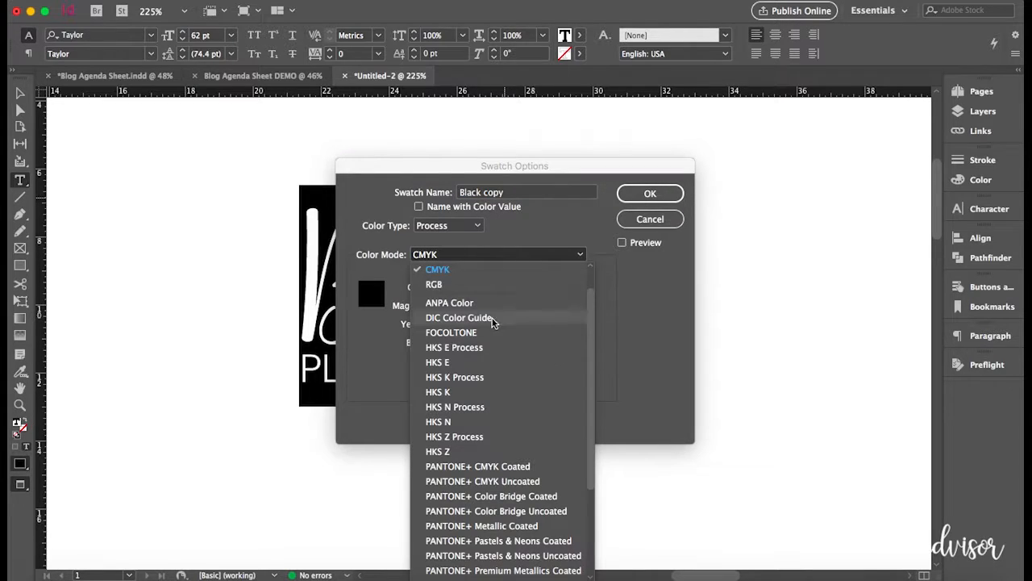
{"action": "left_click", "coordinate": [480, 286]}
{"action": "double_click", "coordinate": [449, 412]}
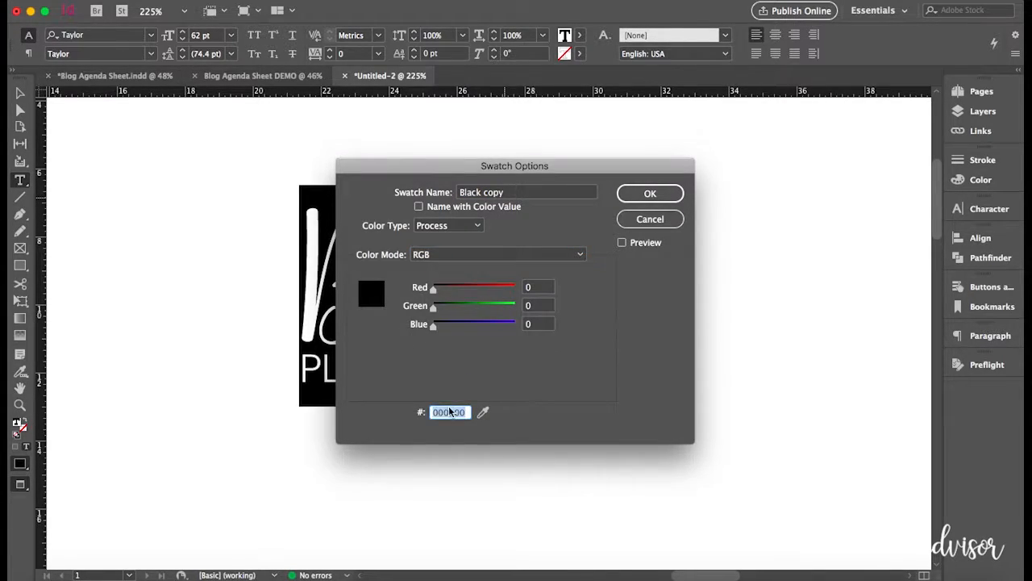
{"action": "key", "text": "super+v"}
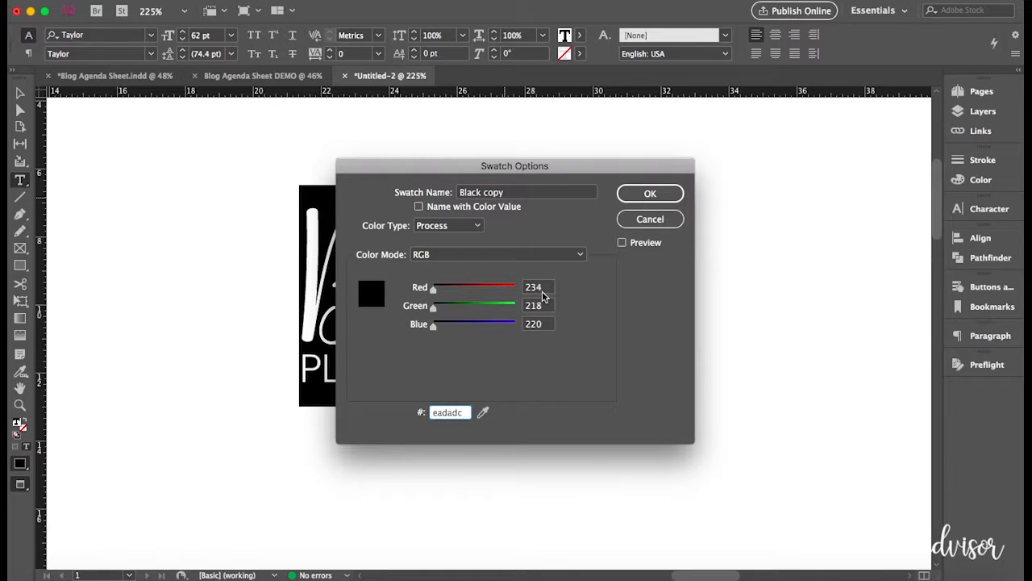
{"action": "left_click", "coordinate": [622, 242]}
{"action": "left_click_drag", "start_coordinate": [581, 176], "coordinate": [855, 95]}
{"action": "left_click", "coordinate": [922, 120]}
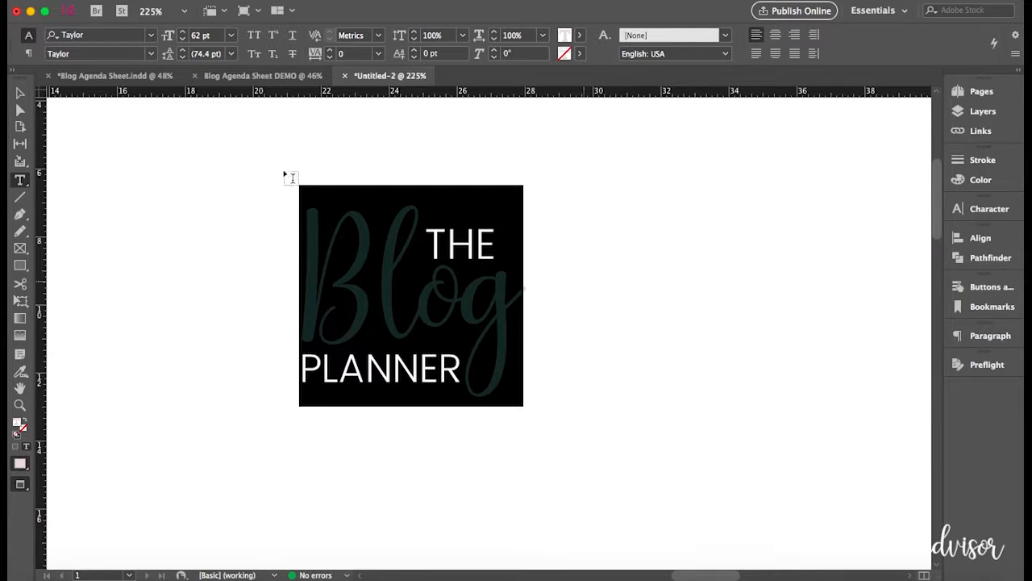
Step: Try moving the "Blog" frame on its own, undo the move, and group the three title frames together
{"action": "left_click", "coordinate": [20, 93]}
{"action": "left_click", "coordinate": [179, 292]}
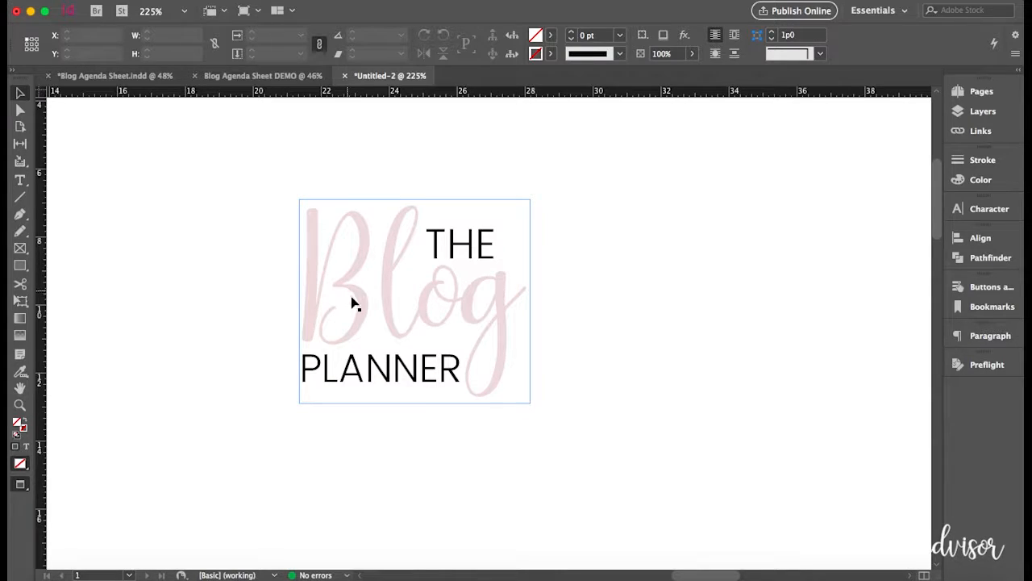
{"action": "left_click_drag", "start_coordinate": [351, 292], "coordinate": [362, 233]}
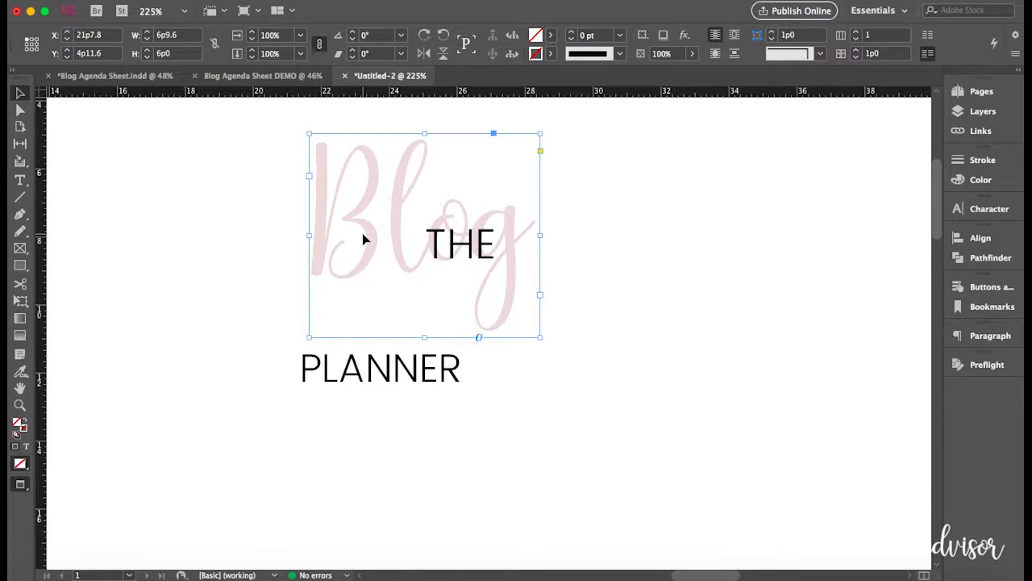
{"action": "key", "text": "super+z"}
{"action": "left_click", "coordinate": [647, 415]}
{"action": "left_click_drag", "start_coordinate": [261, 170], "coordinate": [549, 420]}
{"action": "key", "text": "super+g"}
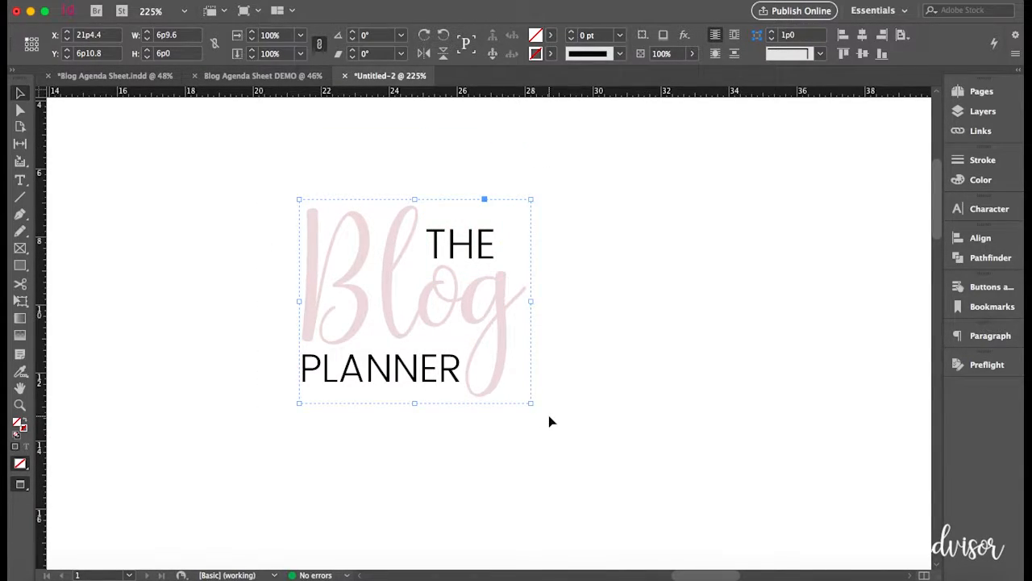
Step: Try enlarging the title group from its upper corner to about 10p10.6 by 8p6, and undo the resize
{"action": "scroll", "coordinate": [551, 421], "scroll_direction": "down", "scroll_amount": 1}
{"action": "scroll", "coordinate": [550, 422], "scroll_direction": "down", "scroll_amount": 3}
{"action": "scroll", "coordinate": [550, 422], "scroll_direction": "down", "scroll_amount": 3}
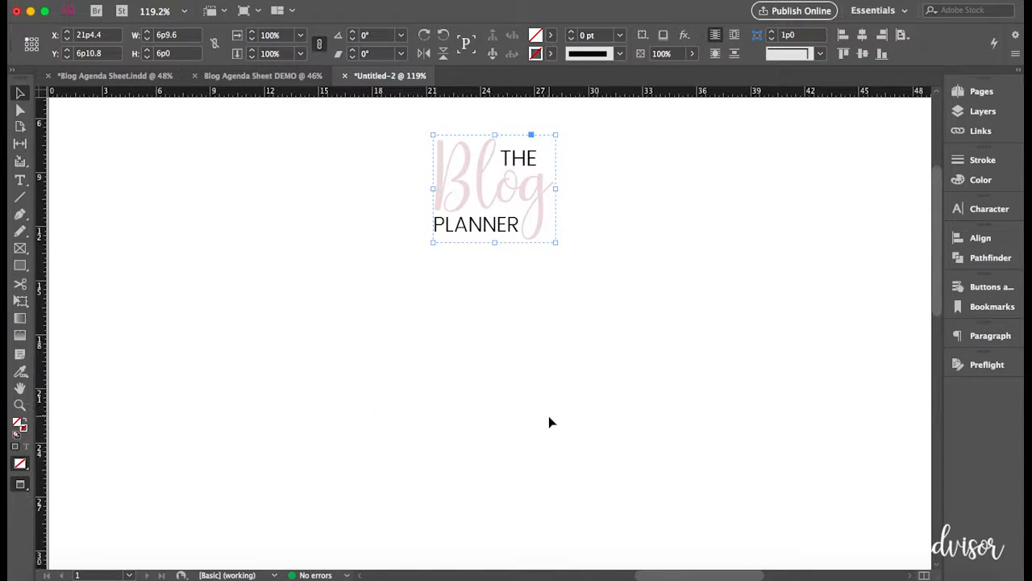
{"action": "scroll", "coordinate": [550, 421], "scroll_direction": "up", "scroll_amount": 2}
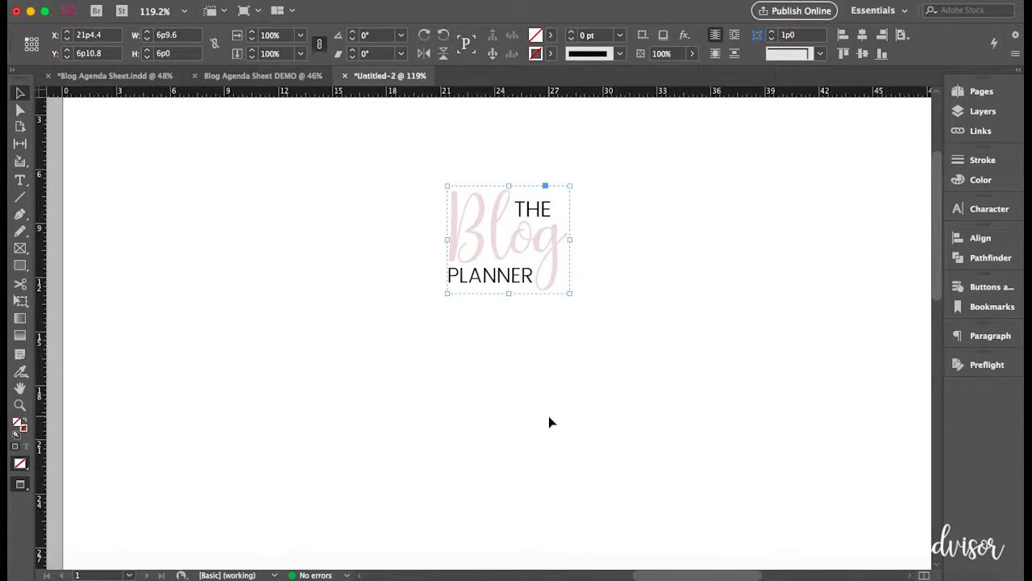
{"action": "scroll", "coordinate": [549, 420], "scroll_direction": "up", "scroll_amount": 2}
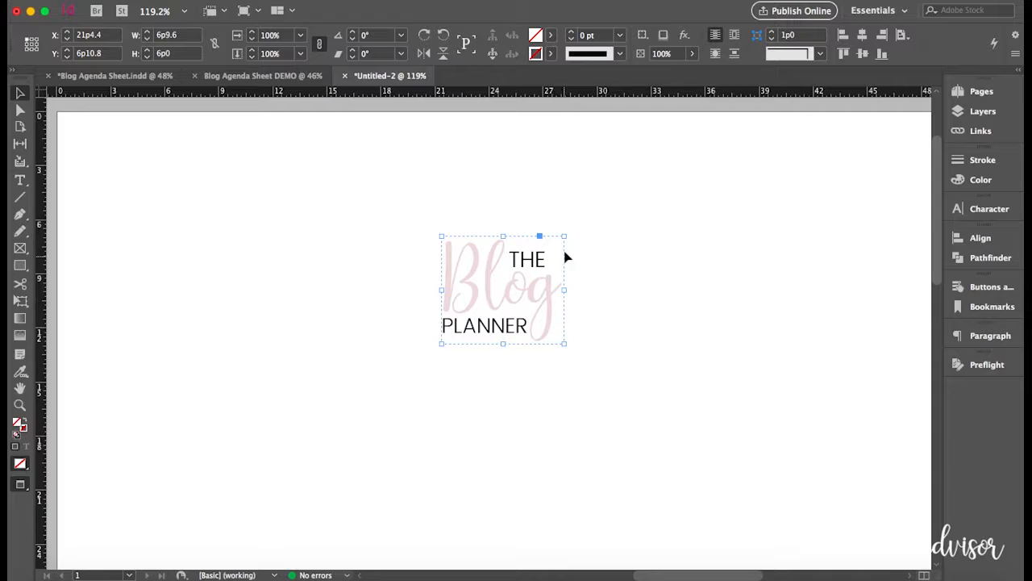
{"action": "left_click_drag", "start_coordinate": [563, 236], "coordinate": [638, 191]}
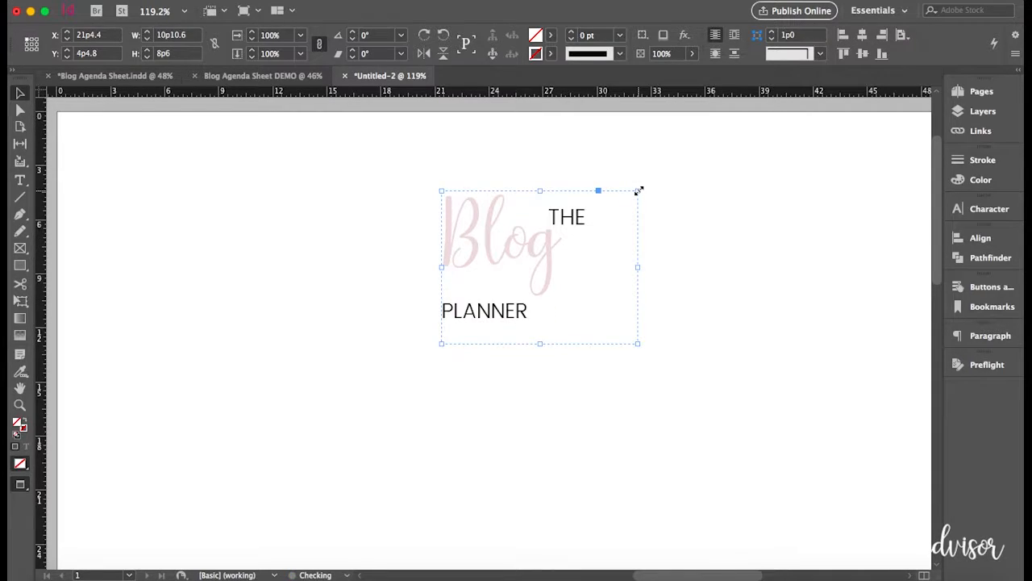
{"action": "key", "text": "super+z"}
{"action": "left_click", "coordinate": [562, 385]}
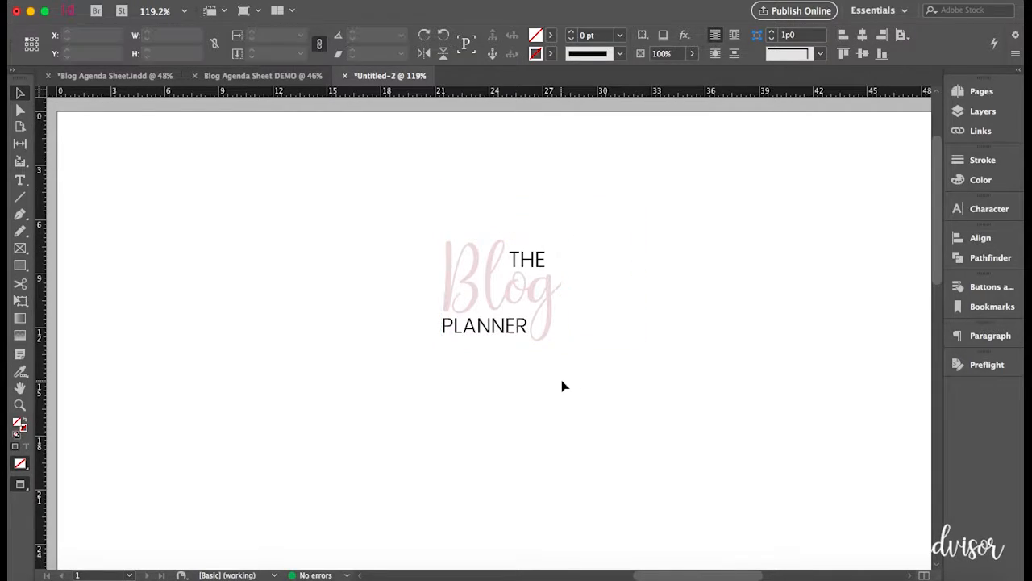
Step: Move the title group up to about Y 3p7.8 and center it horizontally on the page
{"action": "left_click", "coordinate": [527, 312]}
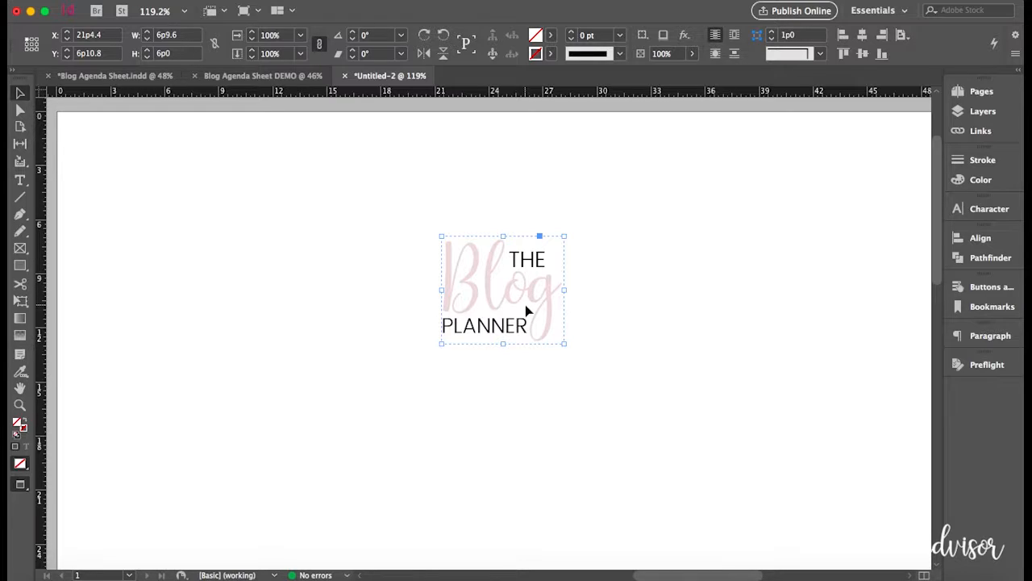
{"action": "left_click_drag", "start_coordinate": [519, 296], "coordinate": [518, 237]}
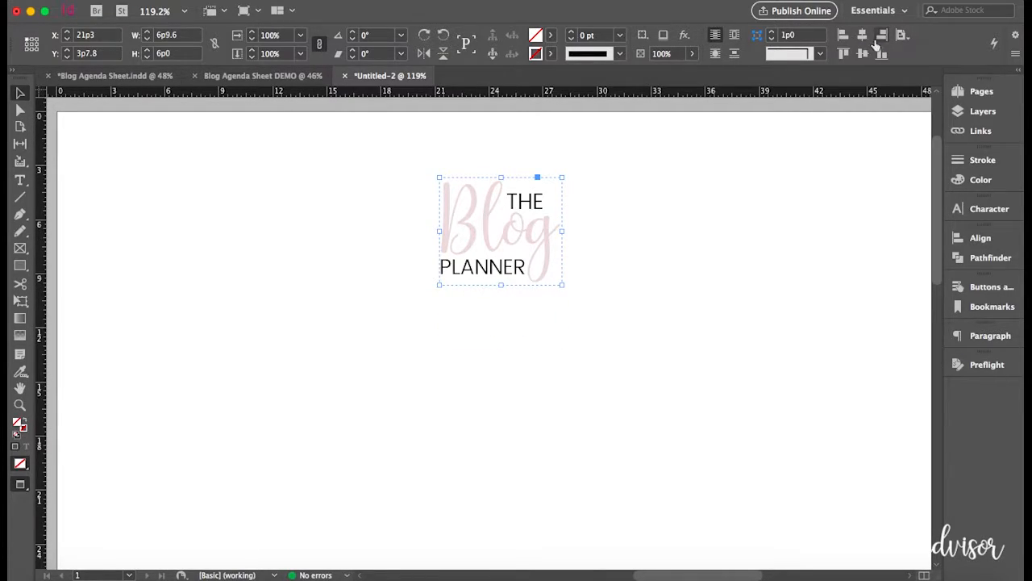
{"action": "left_click", "coordinate": [978, 239]}
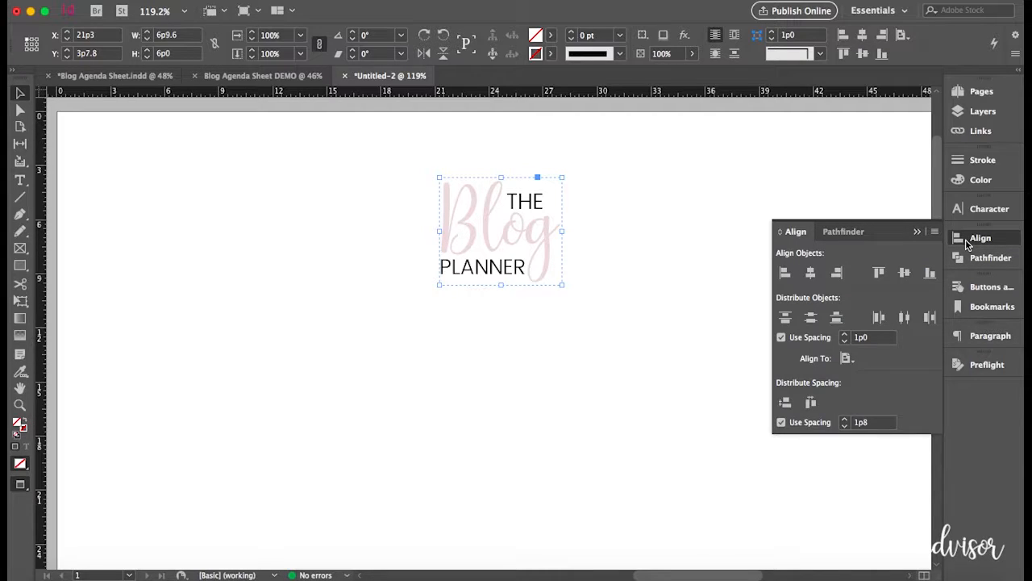
{"action": "left_click", "coordinate": [810, 272]}
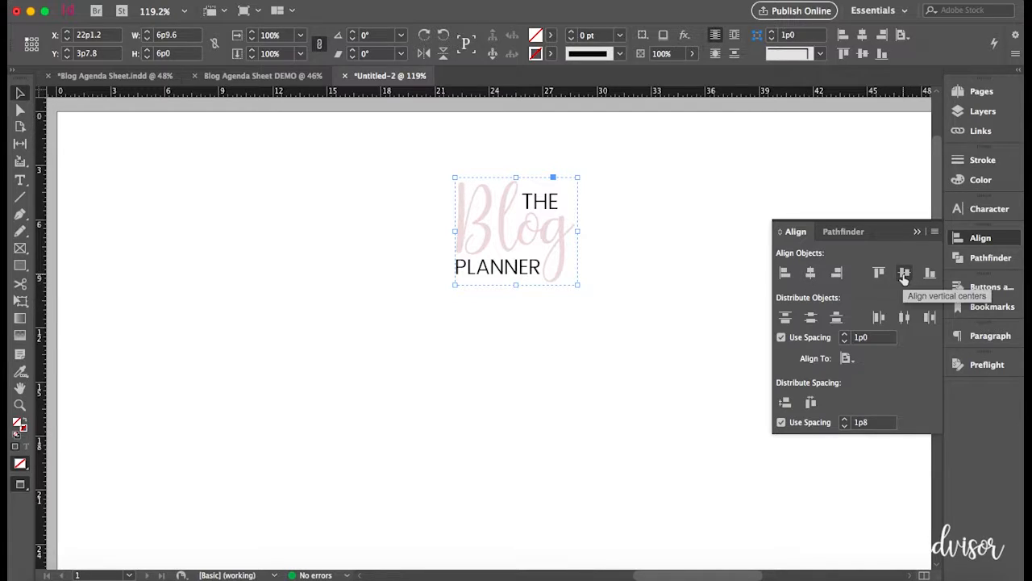
{"action": "left_click", "coordinate": [917, 232]}
{"action": "left_click", "coordinate": [630, 366]}
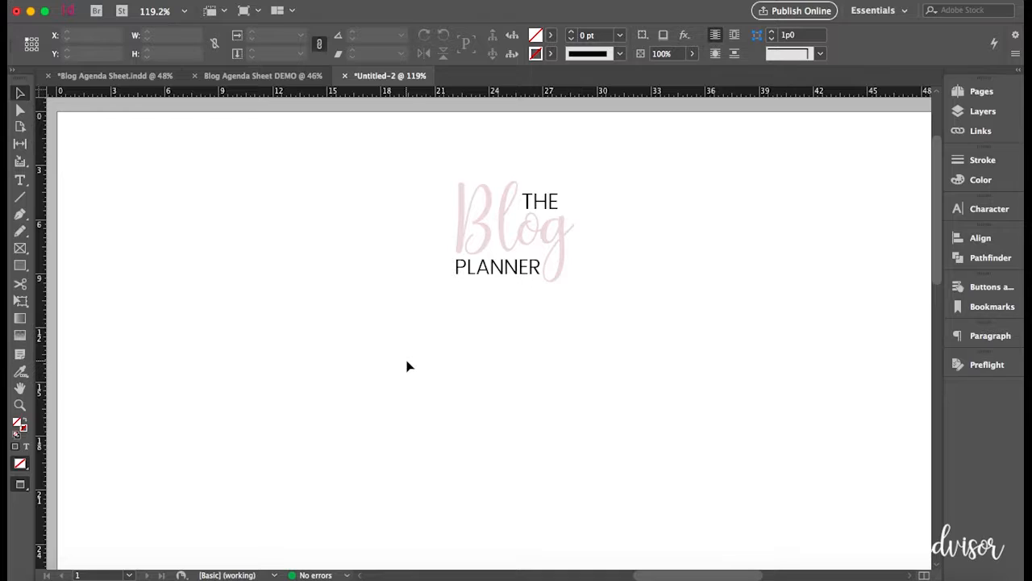
{"action": "scroll", "coordinate": [407, 367], "scroll_direction": "down", "scroll_amount": 4}
{"action": "scroll", "coordinate": [407, 366], "scroll_direction": "up", "scroll_amount": 2}
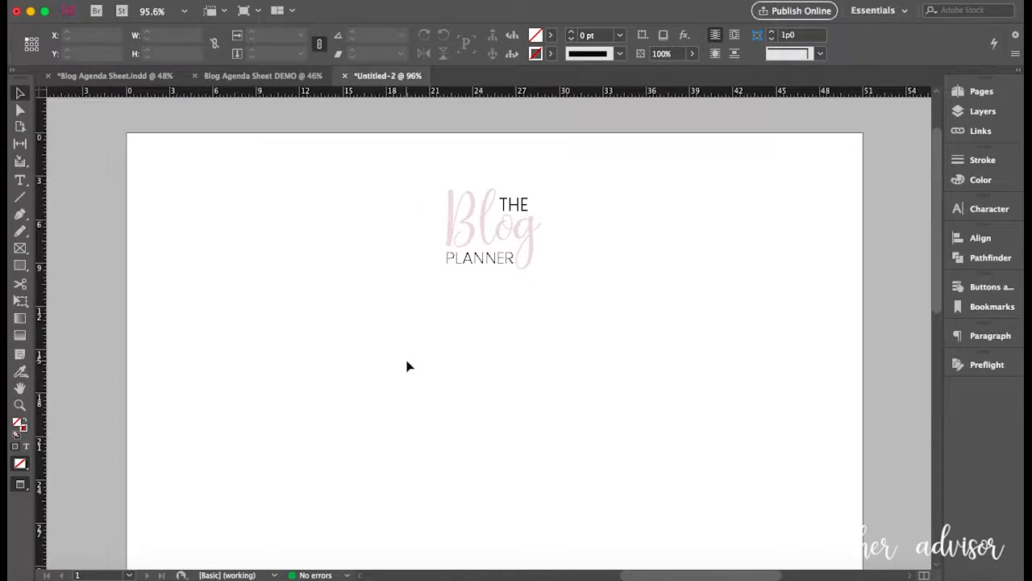
{"action": "scroll", "coordinate": [408, 366], "scroll_direction": "down", "scroll_amount": 2}
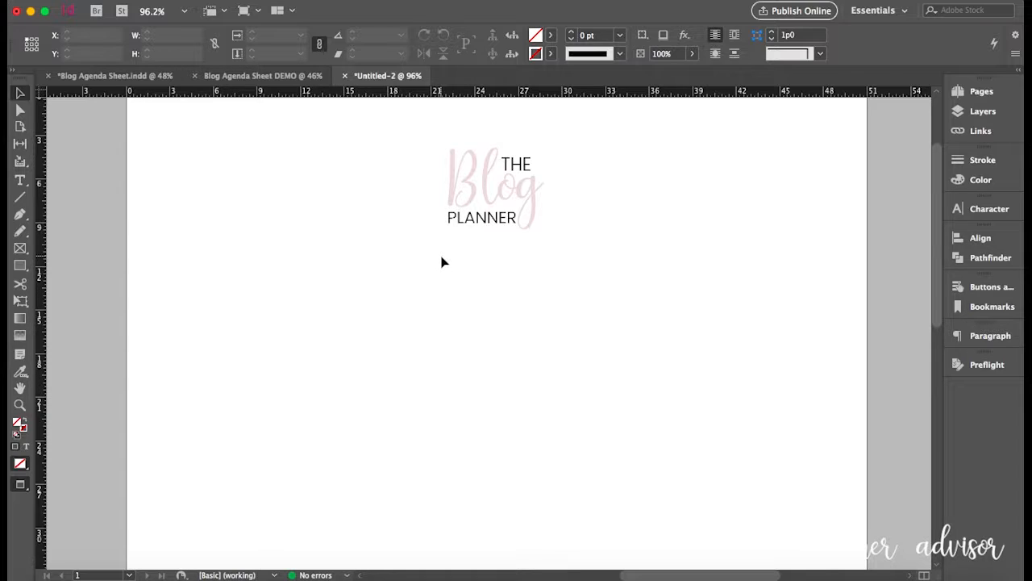
Step: Move the title group up to about Y 2p3.6, keeping it centered across the page
{"action": "scroll", "coordinate": [443, 261], "scroll_direction": "up", "scroll_amount": 2}
{"action": "mouse_move", "coordinate": [490, 234]}
{"action": "left_mouse_down"}
{"action": "mouse_move", "coordinate": [503, 219]}
{"action": "mouse_move", "coordinate": [493, 223]}
{"action": "left_mouse_up"}
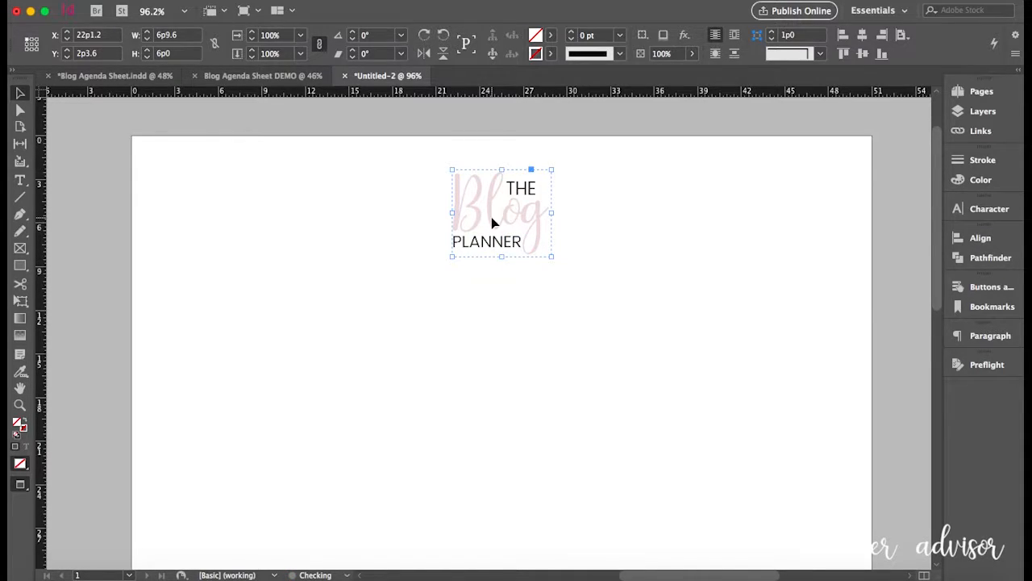
{"action": "left_click", "coordinate": [502, 321]}
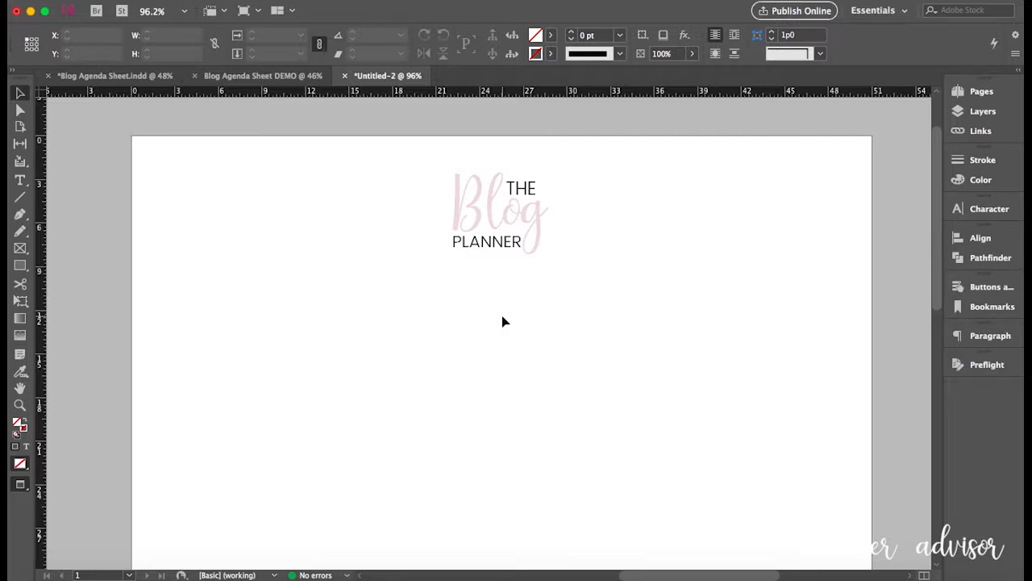
Step: Create a table with 10 body rows, 6 columns, 1 header row and 1 footer row, and place it below the title
{"action": "left_click", "coordinate": [326, 0]}
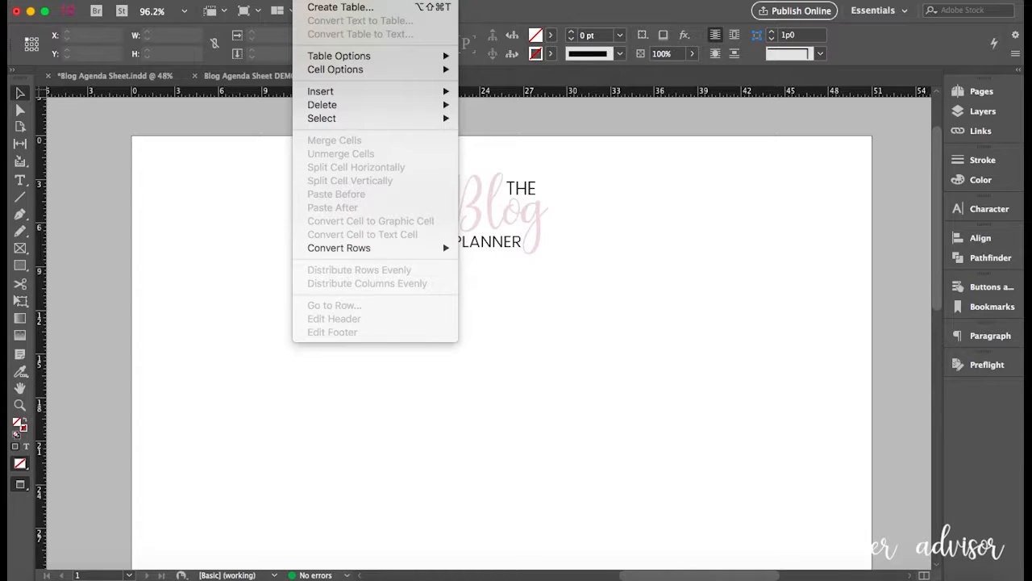
{"action": "left_click", "coordinate": [308, 7]}
{"action": "left_click", "coordinate": [503, 276]}
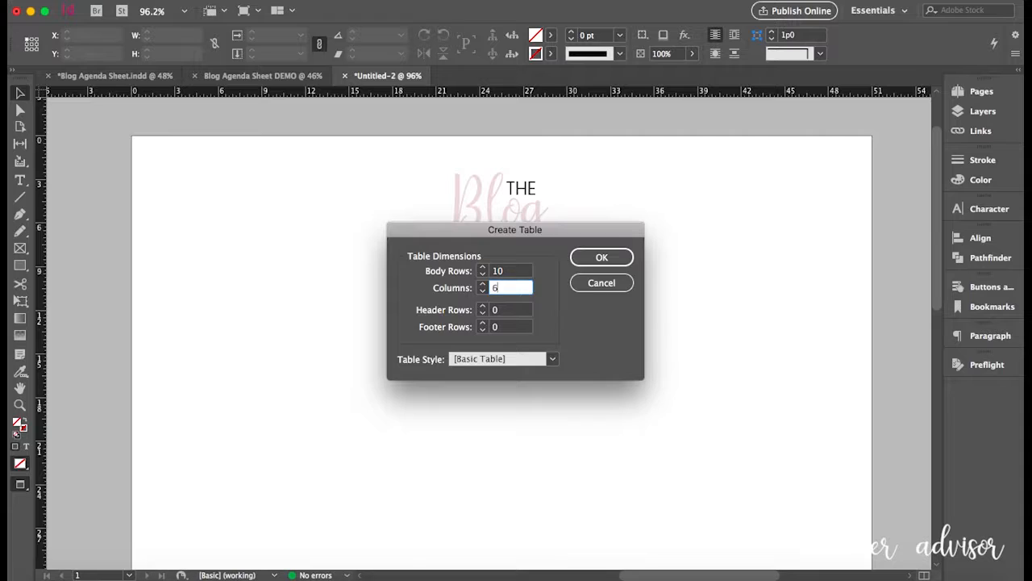
{"action": "left_click", "coordinate": [504, 314]}
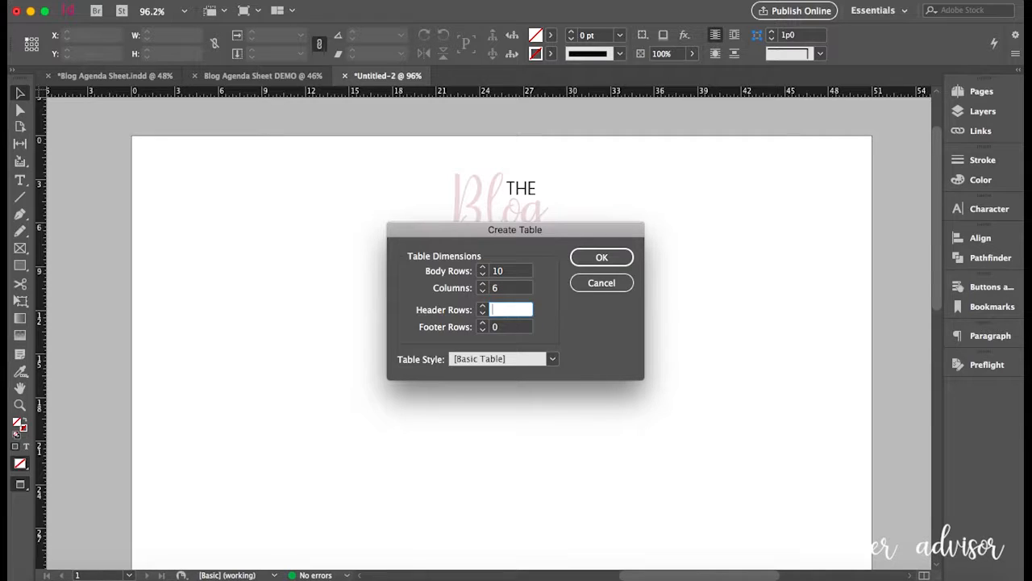
{"action": "left_click", "coordinate": [588, 258]}
{"action": "left_click", "coordinate": [599, 258]}
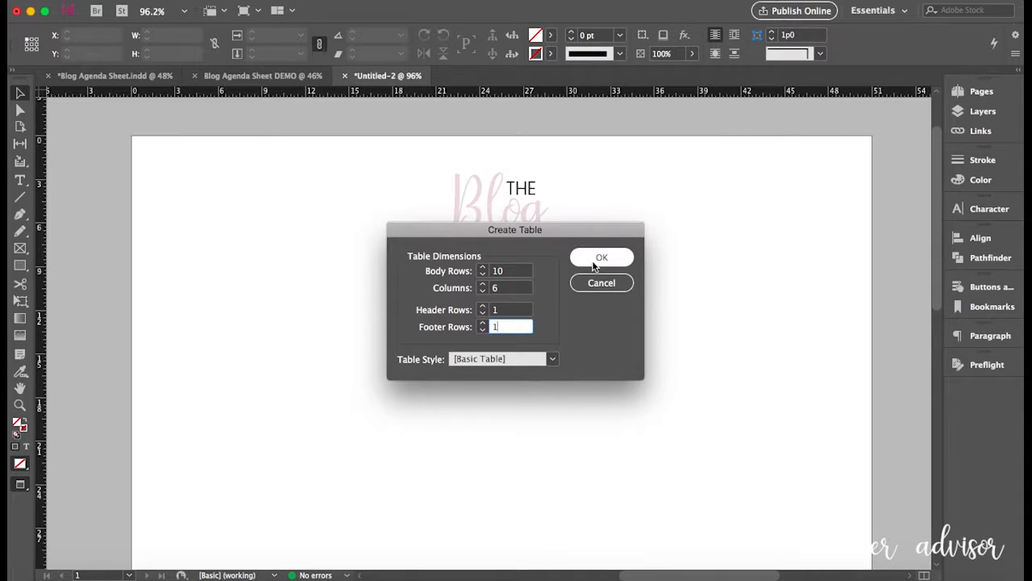
{"action": "left_click", "coordinate": [156, 286]}
{"action": "scroll", "coordinate": [382, 357], "scroll_direction": "down", "scroll_amount": 4}
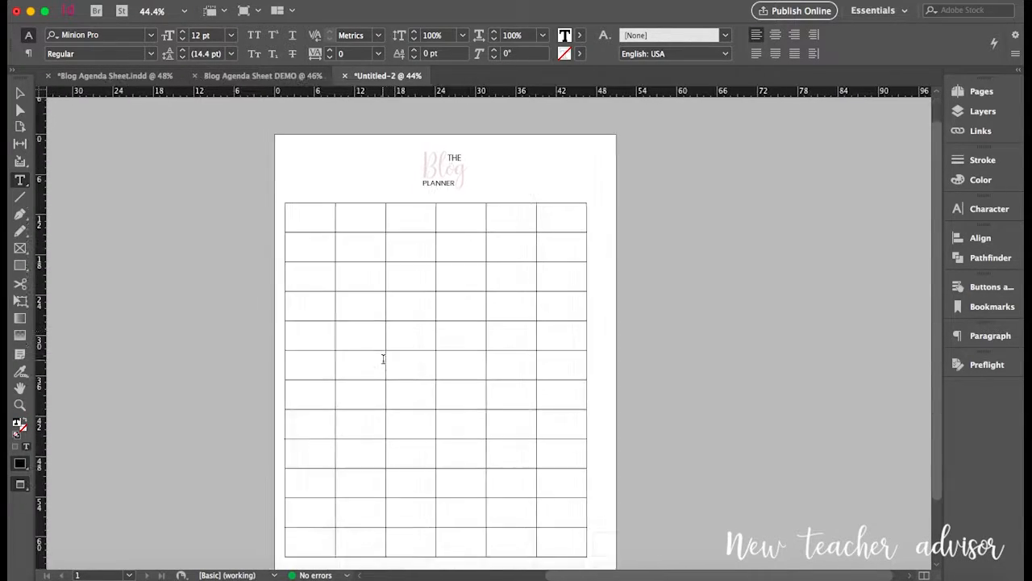
Step: Move the table horizontally to X 3p0 so it is centered on the page
{"action": "key", "text": "Escape"}
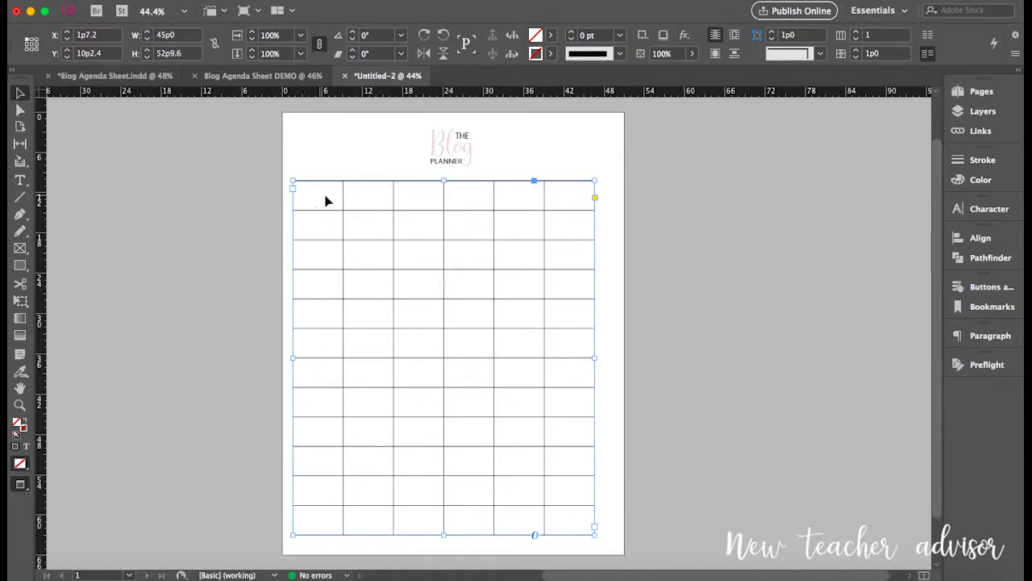
{"action": "mouse_move", "coordinate": [326, 184]}
{"action": "left_mouse_down"}
{"action": "mouse_move", "coordinate": [345, 184]}
{"action": "mouse_move", "coordinate": [336, 180]}
{"action": "left_mouse_up"}
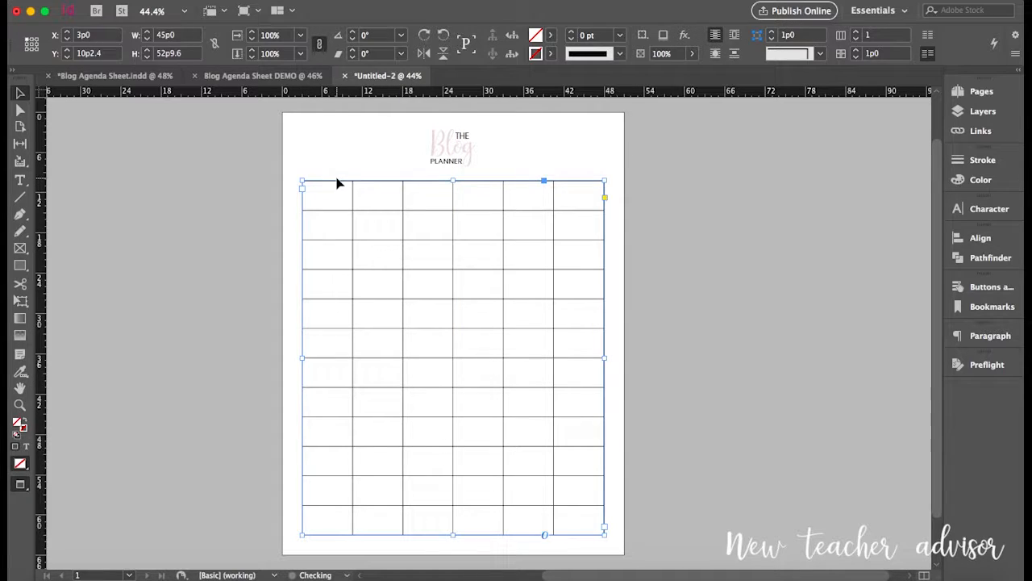
{"action": "left_click", "coordinate": [666, 277]}
Step: Shorten the table's header row to about 2p4.6 high
{"action": "left_click", "coordinate": [498, 213]}
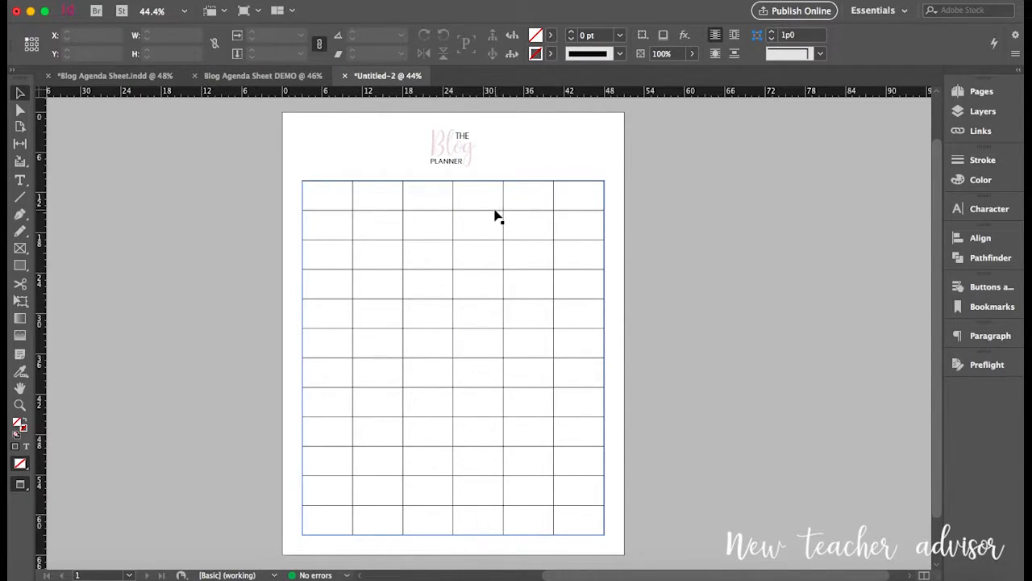
{"action": "left_click_drag", "start_coordinate": [495, 213], "coordinate": [491, 196]}
{"action": "key", "text": "t"}
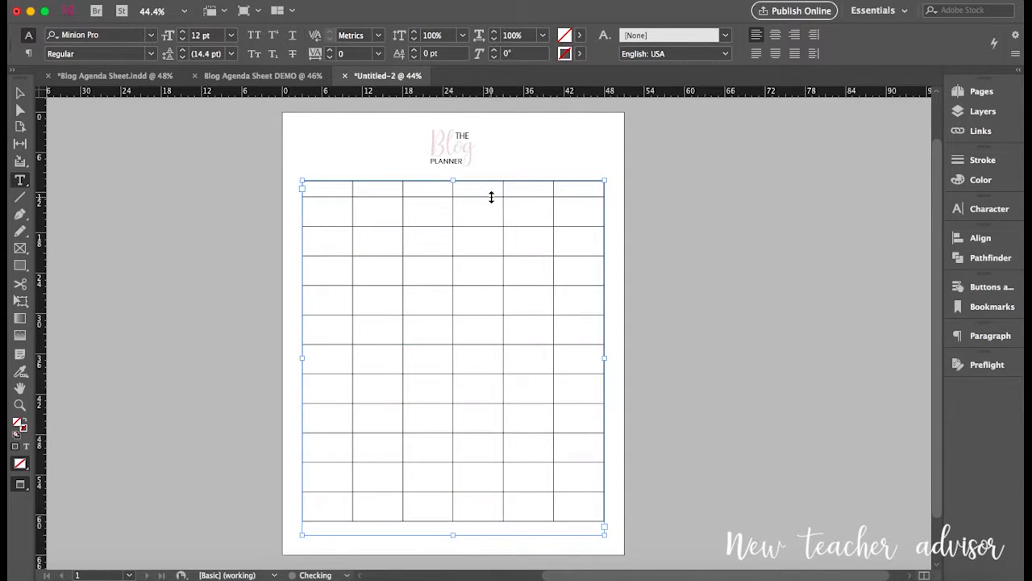
{"action": "left_click", "coordinate": [670, 249]}
Step: Fill all six header row cells with the pink "Black copy" swatch
{"action": "scroll", "coordinate": [538, 196], "scroll_direction": "up", "scroll_amount": 1}
{"action": "scroll", "coordinate": [539, 197], "scroll_direction": "up", "scroll_amount": 1}
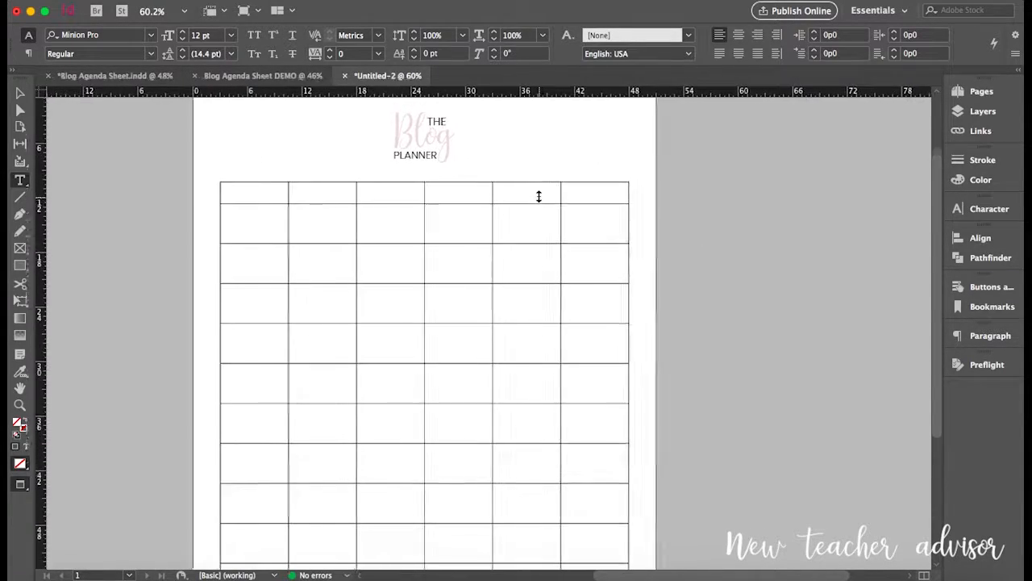
{"action": "left_click", "coordinate": [274, 213]}
{"action": "left_click_drag", "start_coordinate": [274, 213], "coordinate": [616, 214]}
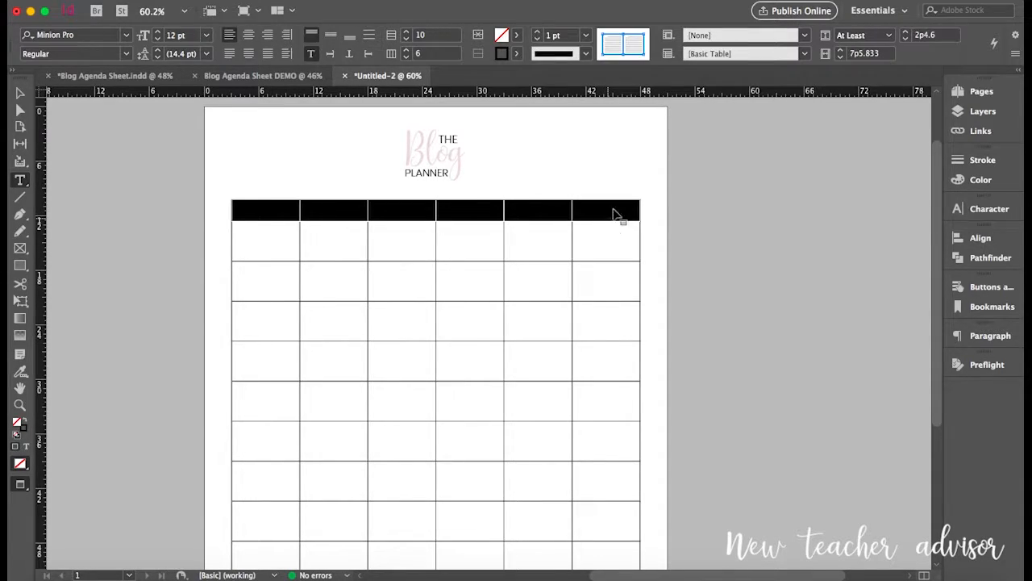
{"action": "left_click", "coordinate": [517, 37]}
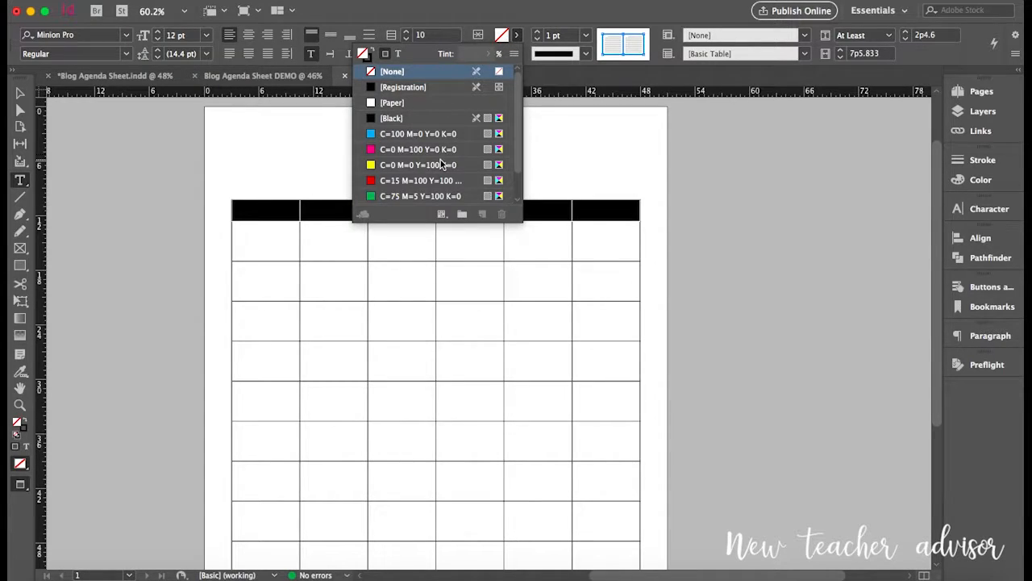
{"action": "scroll", "coordinate": [441, 165], "scroll_direction": "down", "scroll_amount": 2}
{"action": "double_click", "coordinate": [391, 197]}
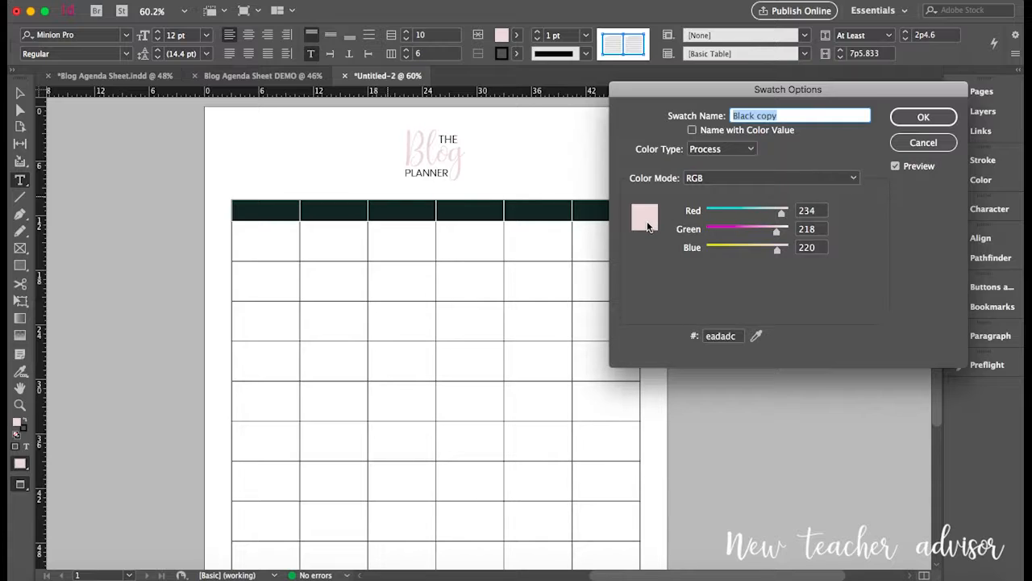
{"action": "left_click", "coordinate": [909, 118]}
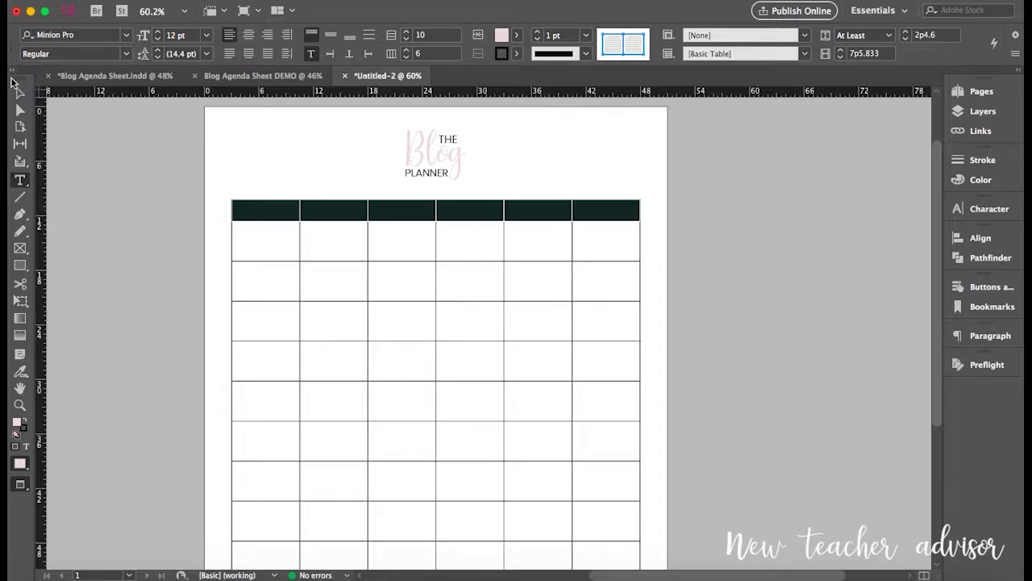
{"action": "left_click", "coordinate": [20, 92]}
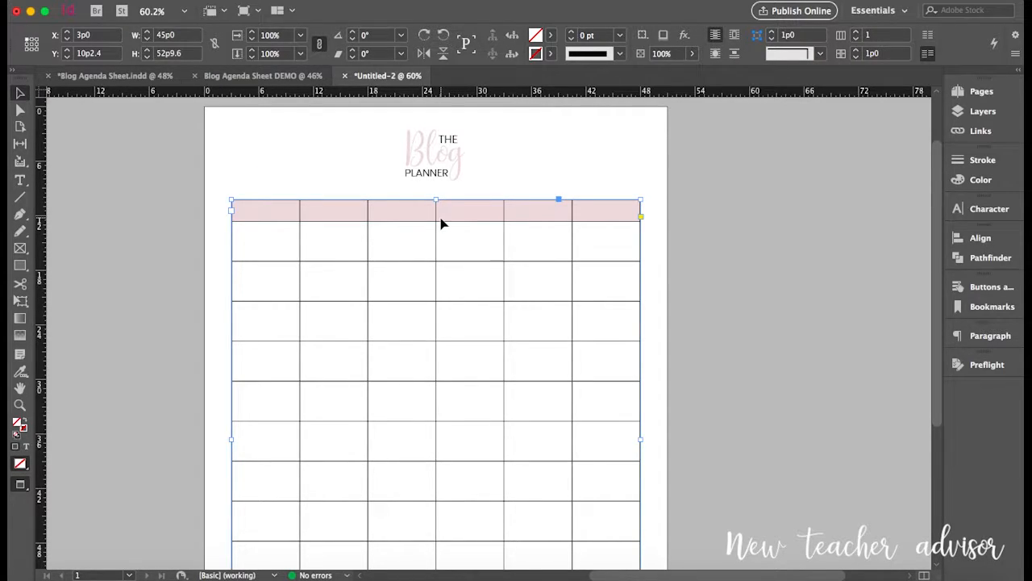
Step: Set the font for text in the first header cell to Taylor
{"action": "scroll", "coordinate": [442, 224], "scroll_direction": "up", "scroll_amount": 5}
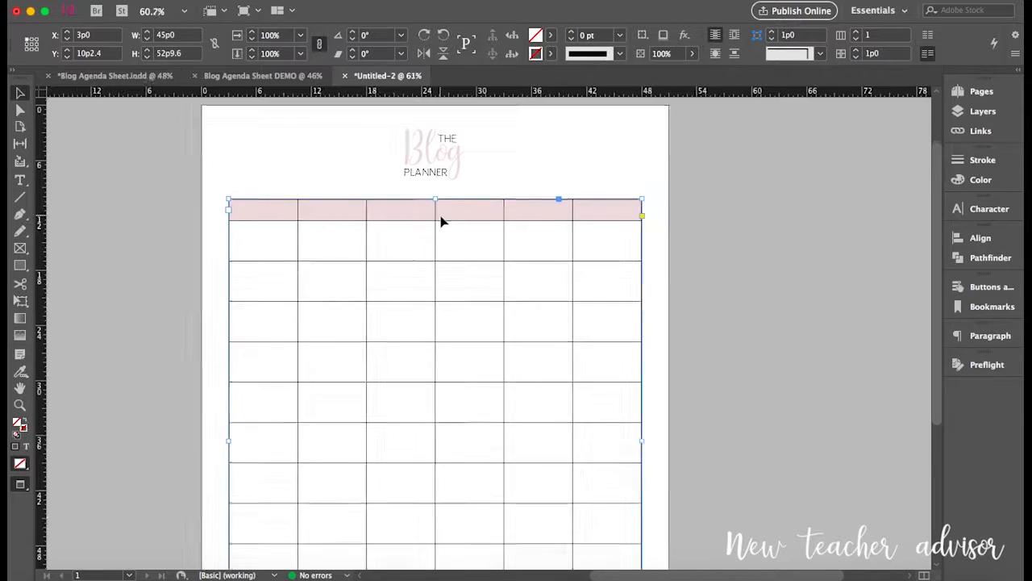
{"action": "scroll", "coordinate": [440, 220], "scroll_direction": "left", "scroll_amount": 3}
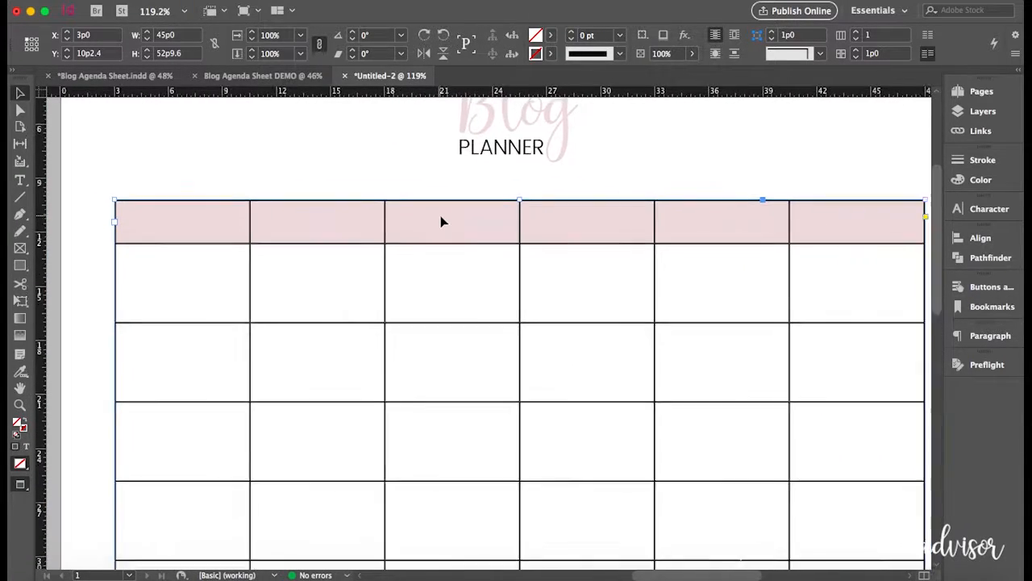
{"action": "left_click", "coordinate": [563, 162]}
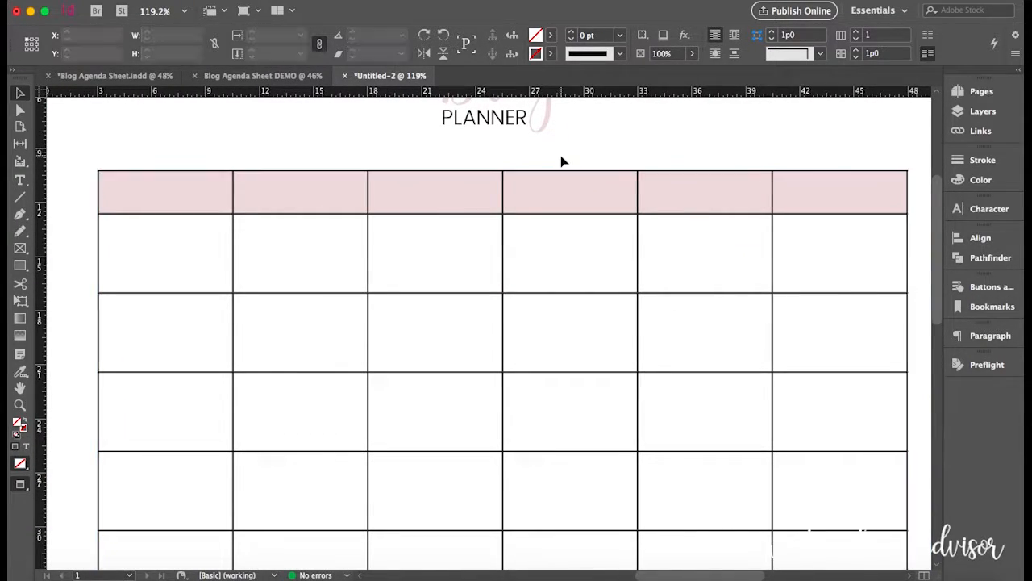
{"action": "double_click", "coordinate": [184, 191]}
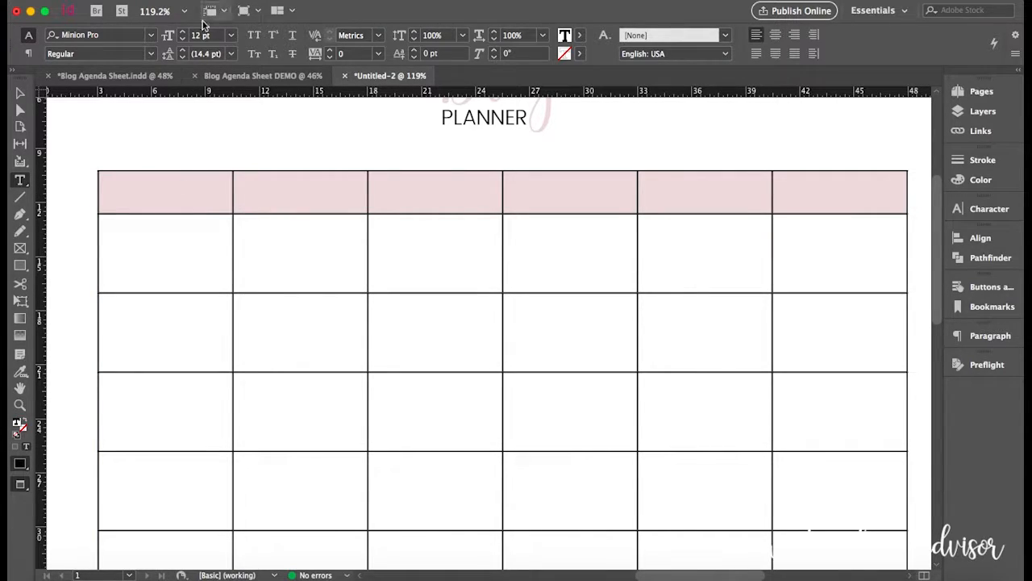
{"action": "left_click", "coordinate": [152, 35]}
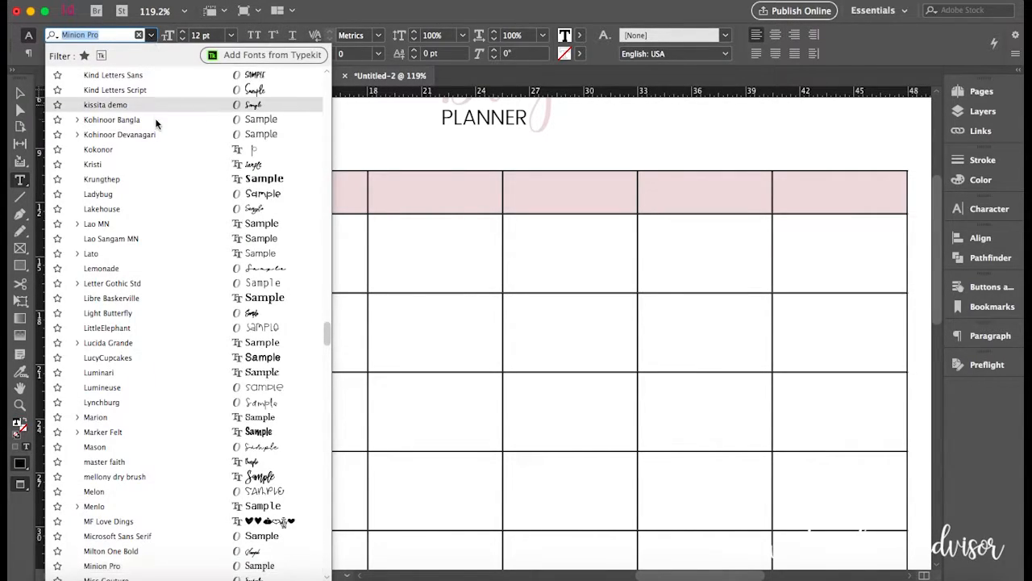
{"action": "scroll", "coordinate": [156, 121], "scroll_direction": "up", "scroll_amount": 15}
{"action": "scroll", "coordinate": [158, 126], "scroll_direction": "up", "scroll_amount": 20}
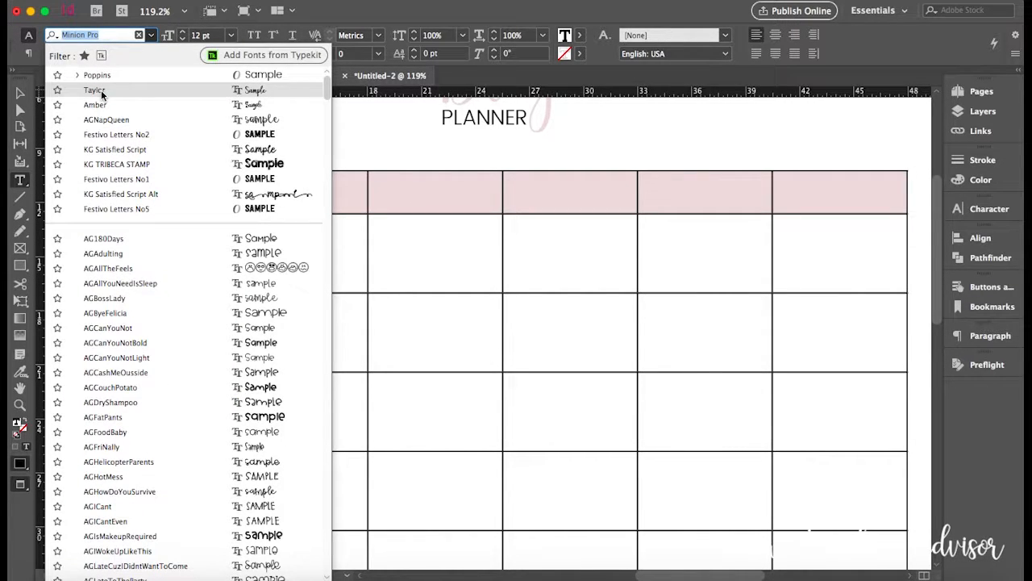
{"action": "left_click", "coordinate": [101, 90]}
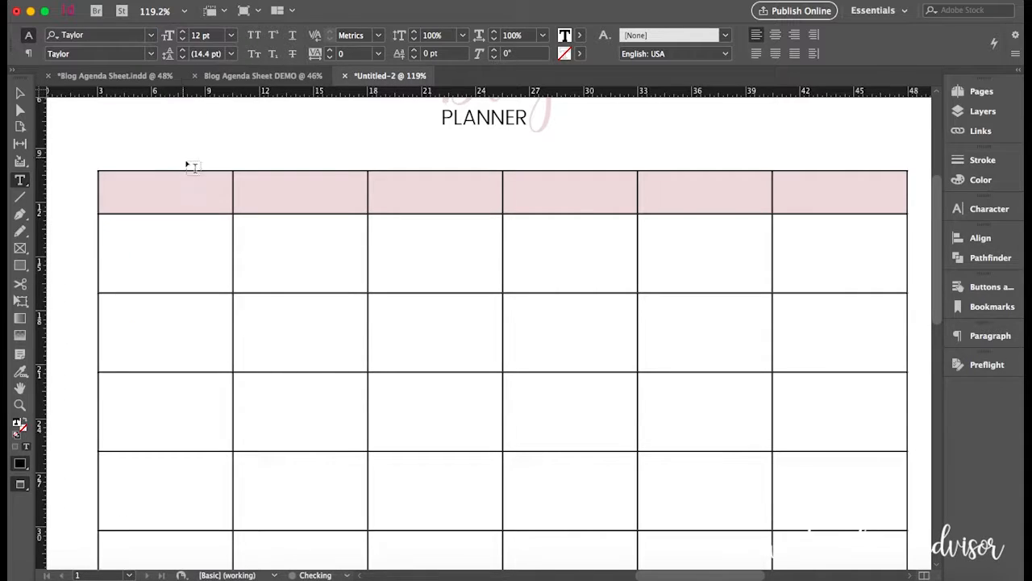
Step: Center-align the header row's text and enter "date" in the first header cell
{"action": "left_click_drag", "start_coordinate": [177, 192], "coordinate": [791, 187]}
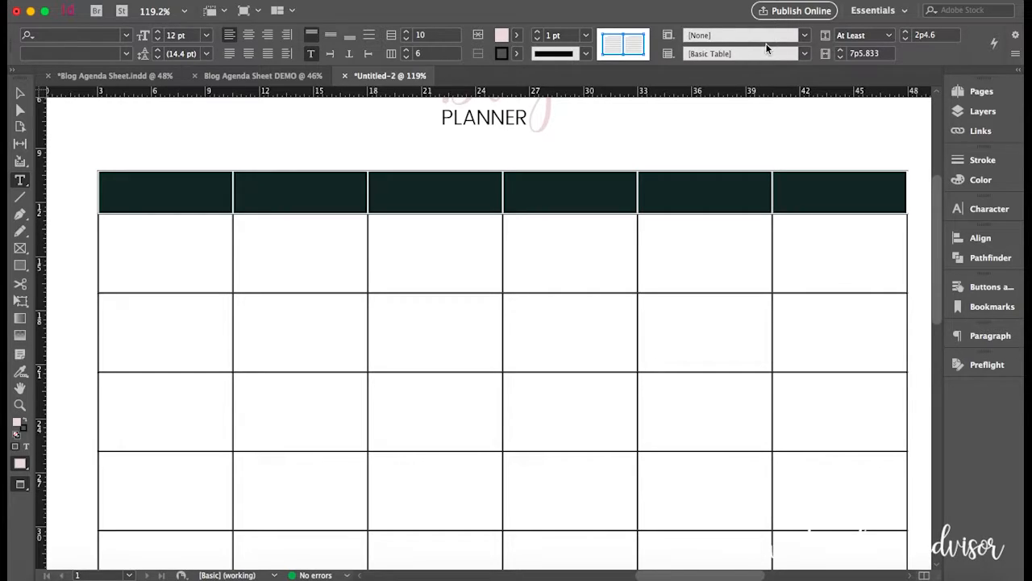
{"action": "left_click", "coordinate": [247, 36]}
{"action": "left_click", "coordinate": [186, 192]}
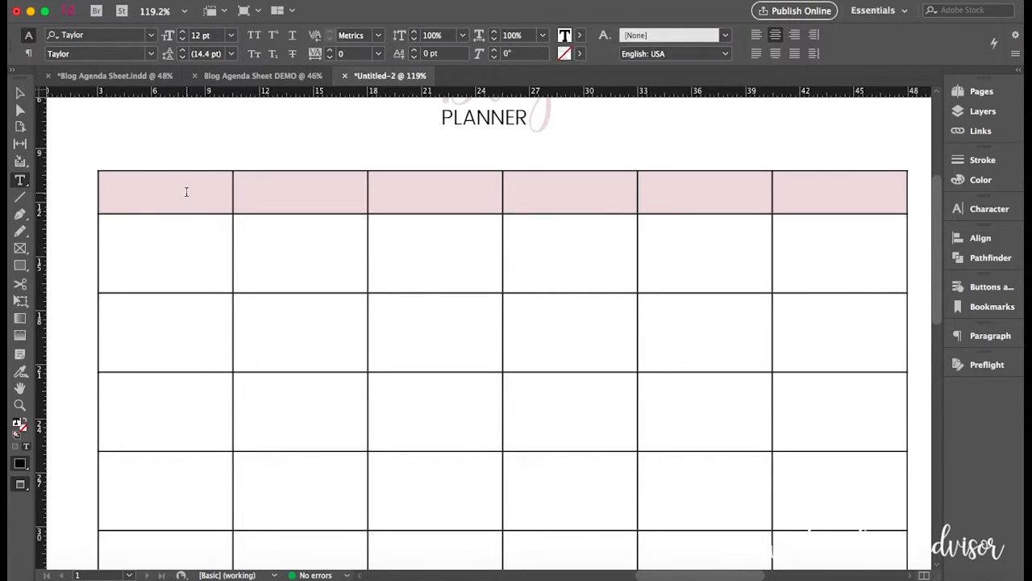
{"action": "type", "text": "date"}
Step: Set the text size of the whole header row to 24 pt
{"action": "left_click_drag", "start_coordinate": [148, 190], "coordinate": [876, 213]}
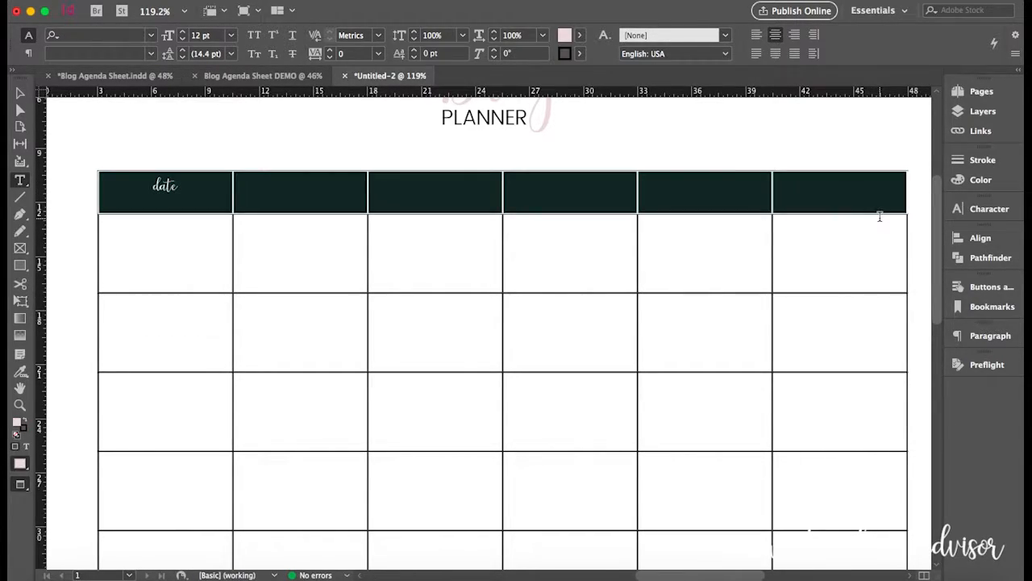
{"action": "left_click", "coordinate": [158, 33]}
{"action": "left_click", "coordinate": [158, 33]}
{"action": "left_click", "coordinate": [159, 33]}
{"action": "left_click", "coordinate": [159, 33]}
{"action": "left_click", "coordinate": [159, 33]}
{"action": "left_click", "coordinate": [159, 33]}
{"action": "left_click", "coordinate": [159, 33]}
{"action": "left_click", "coordinate": [159, 33]}
{"action": "left_click", "coordinate": [158, 33]}
{"action": "left_click", "coordinate": [159, 33]}
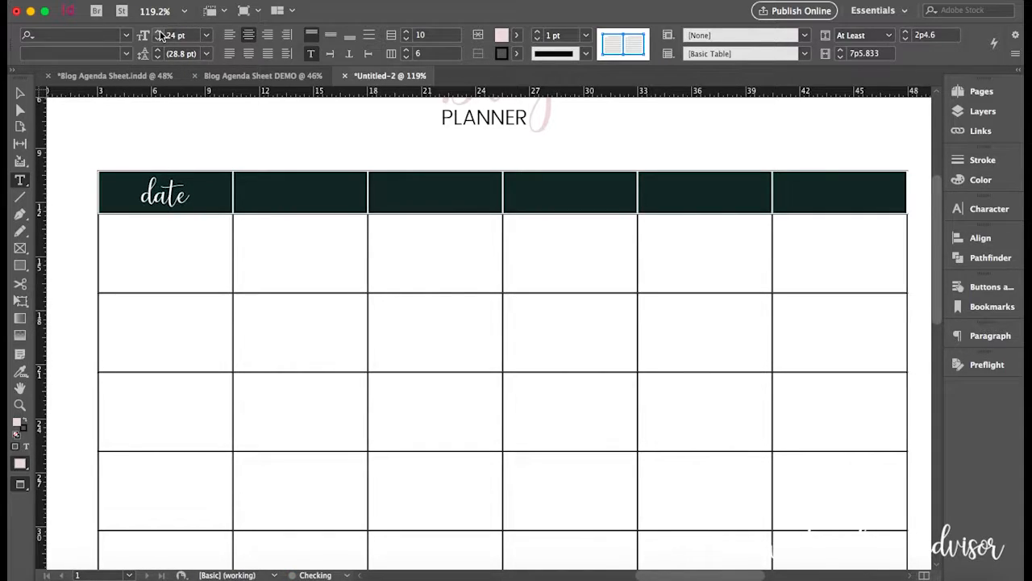
Step: Try some test text in the second header cell and delete it
{"action": "left_click", "coordinate": [289, 194]}
{"action": "type", "text": "fkj"}
{"action": "key", "text": "BackSpace"}
{"action": "key", "text": "BackSpace"}
{"action": "key", "text": "BackSpace"}
Step: Apply the Taylor font to every cell in the header row
{"action": "left_click_drag", "start_coordinate": [139, 194], "coordinate": [771, 215]}
{"action": "left_click", "coordinate": [125, 36]}
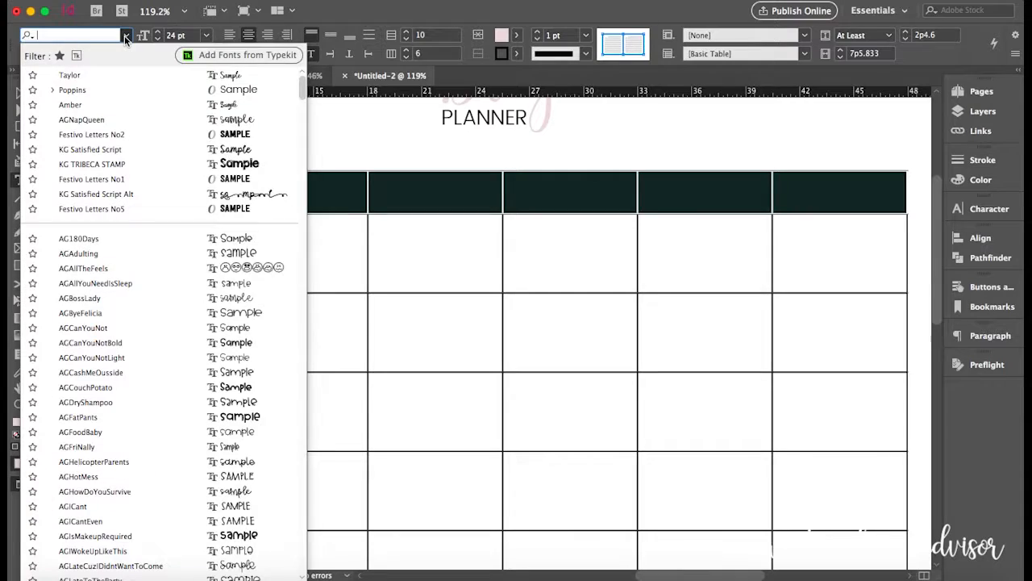
{"action": "left_click", "coordinate": [69, 75]}
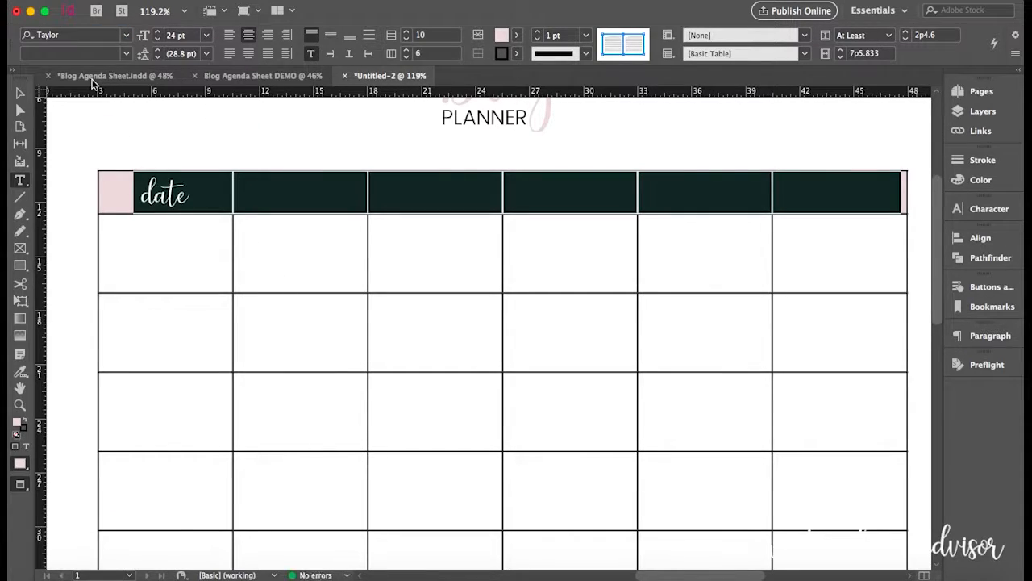
Step: Enter "topics" in the second header cell
{"action": "left_click", "coordinate": [282, 193]}
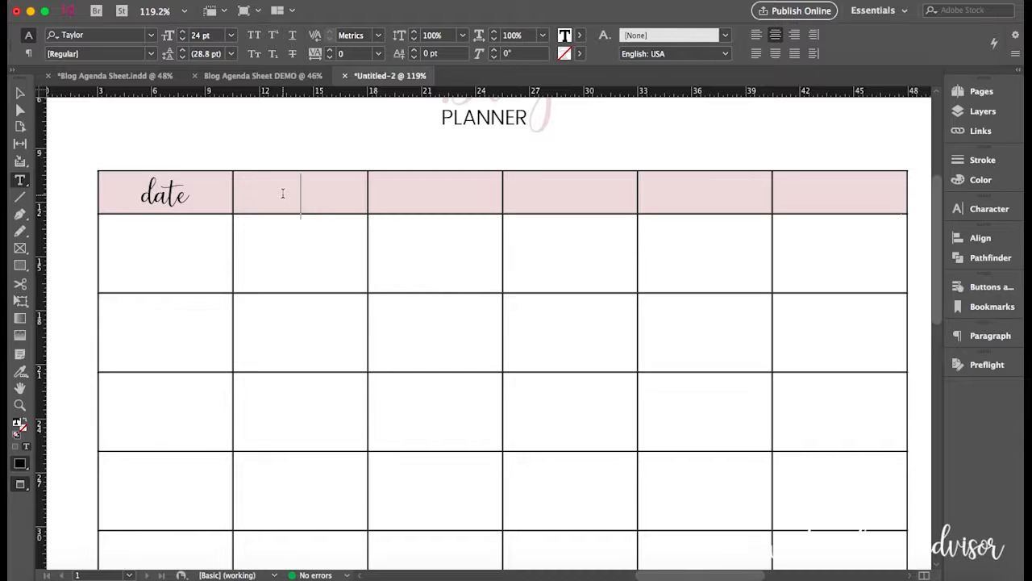
{"action": "type", "text": "topics"}
{"action": "left_click", "coordinate": [428, 193]}
{"action": "scroll", "coordinate": [729, 192], "scroll_direction": "down", "scroll_amount": 5}
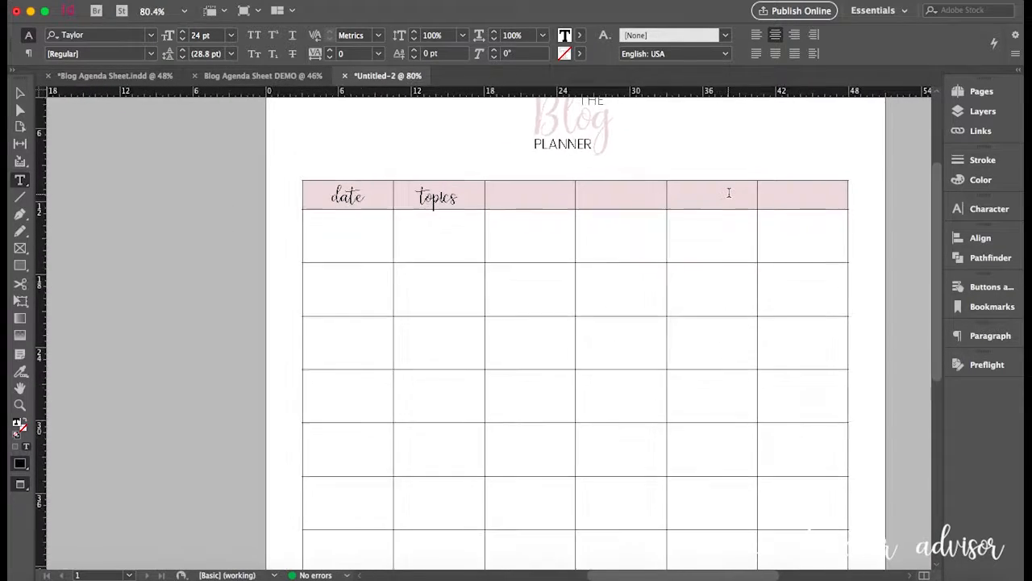
Step: Narrow the table's last column to about half its width by moving its outer border inward
{"action": "left_click", "coordinate": [20, 93]}
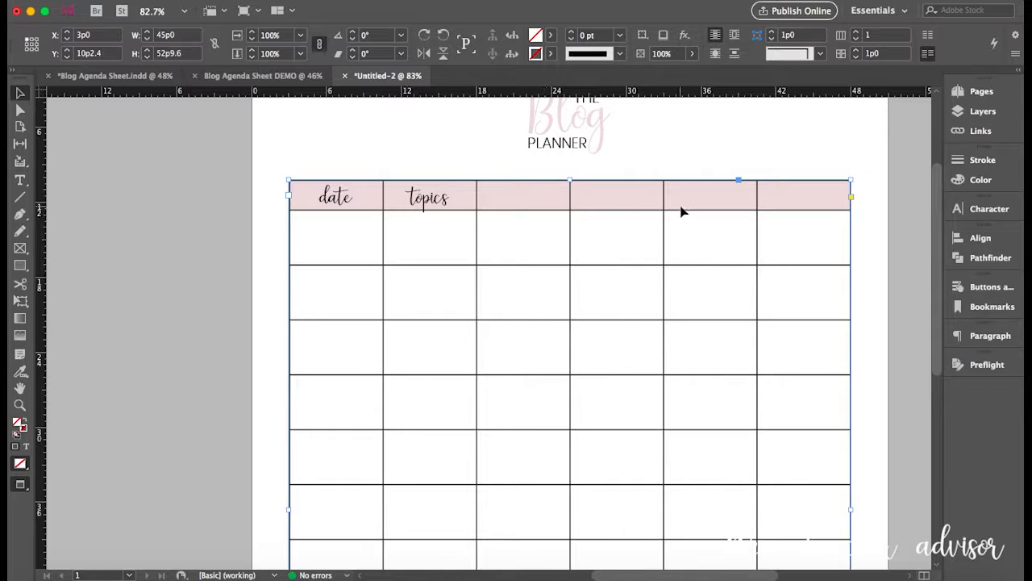
{"action": "left_click", "coordinate": [874, 222]}
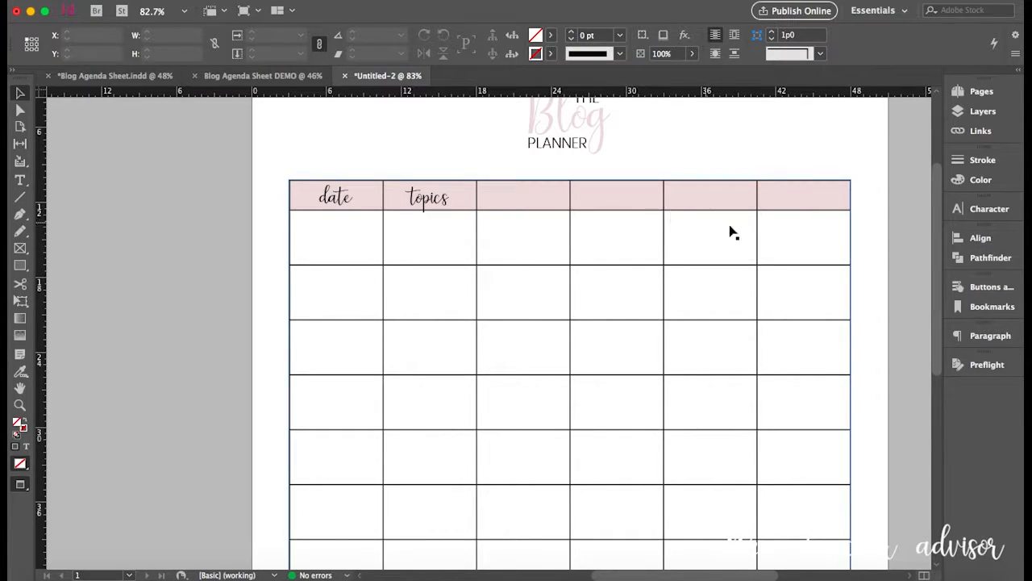
{"action": "left_click", "coordinate": [760, 235]}
{"action": "double_click", "coordinate": [756, 225]}
{"action": "mouse_move", "coordinate": [758, 229]}
{"action": "left_mouse_down"}
{"action": "mouse_move", "coordinate": [797, 230]}
{"action": "mouse_move", "coordinate": [756, 229]}
{"action": "left_mouse_up"}
{"action": "left_click_drag", "start_coordinate": [852, 234], "coordinate": [806, 234]}
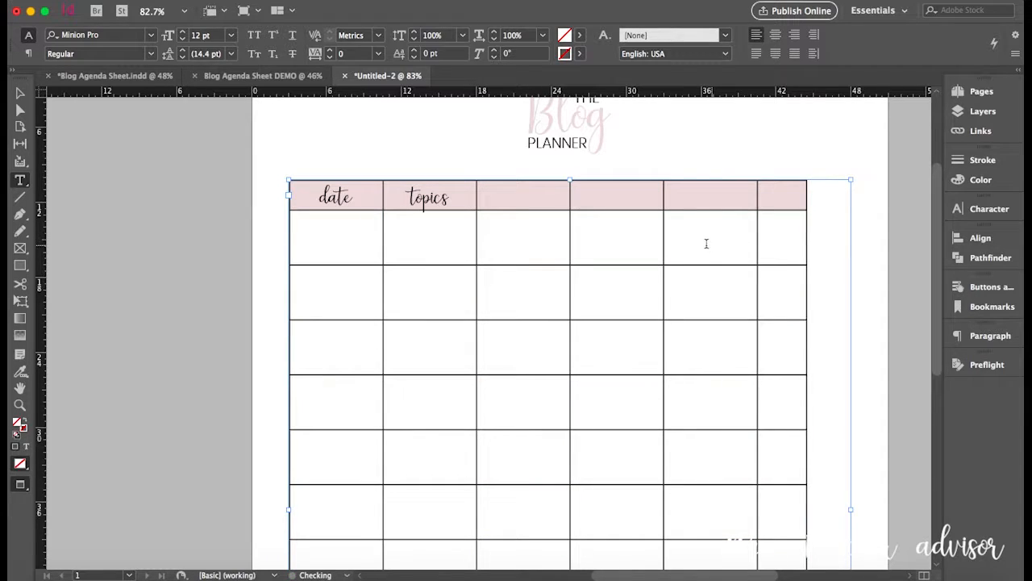
Step: Narrow the third through fifth columns to about half width and widen the topics column until the table nearly fills its text frame
{"action": "mouse_move", "coordinate": [669, 239]}
{"action": "left_mouse_down"}
{"action": "mouse_move", "coordinate": [712, 235]}
{"action": "mouse_move", "coordinate": [673, 242]}
{"action": "left_mouse_up"}
{"action": "left_click_drag", "start_coordinate": [769, 243], "coordinate": [524, 243]}
{"action": "left_click", "coordinate": [676, 234]}
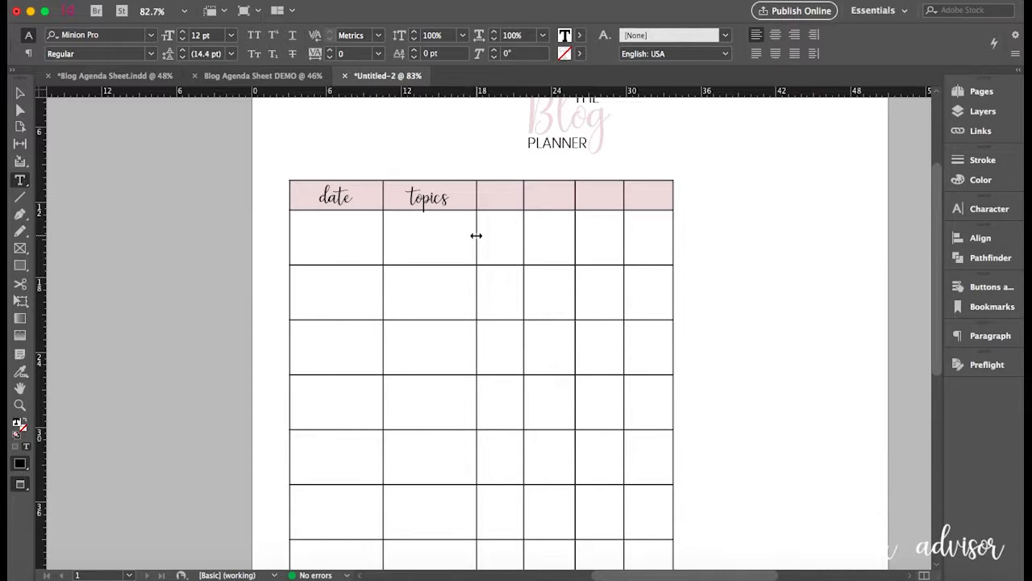
{"action": "left_click_drag", "start_coordinate": [476, 235], "coordinate": [643, 232]}
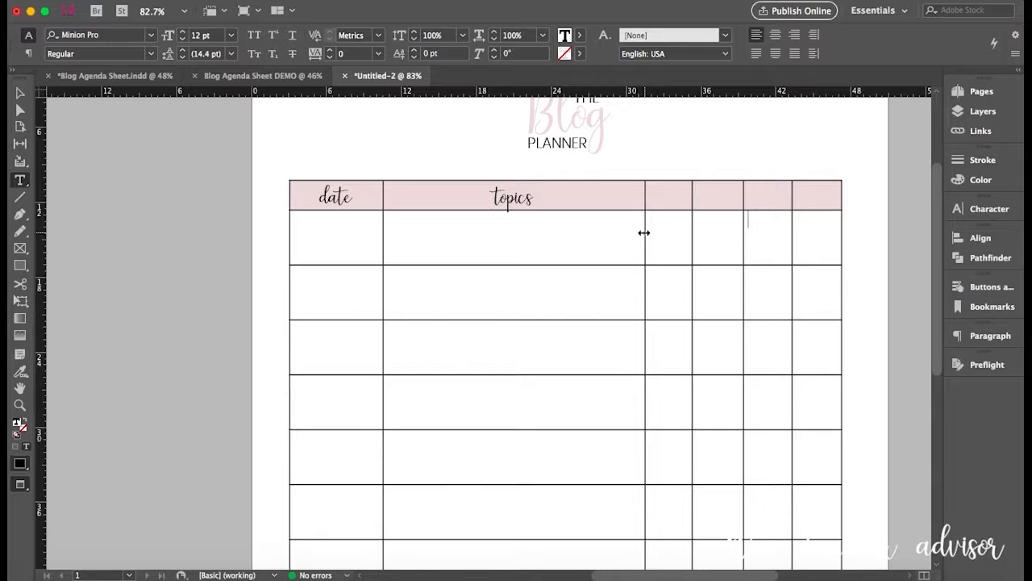
{"action": "left_click_drag", "start_coordinate": [644, 232], "coordinate": [648, 232]}
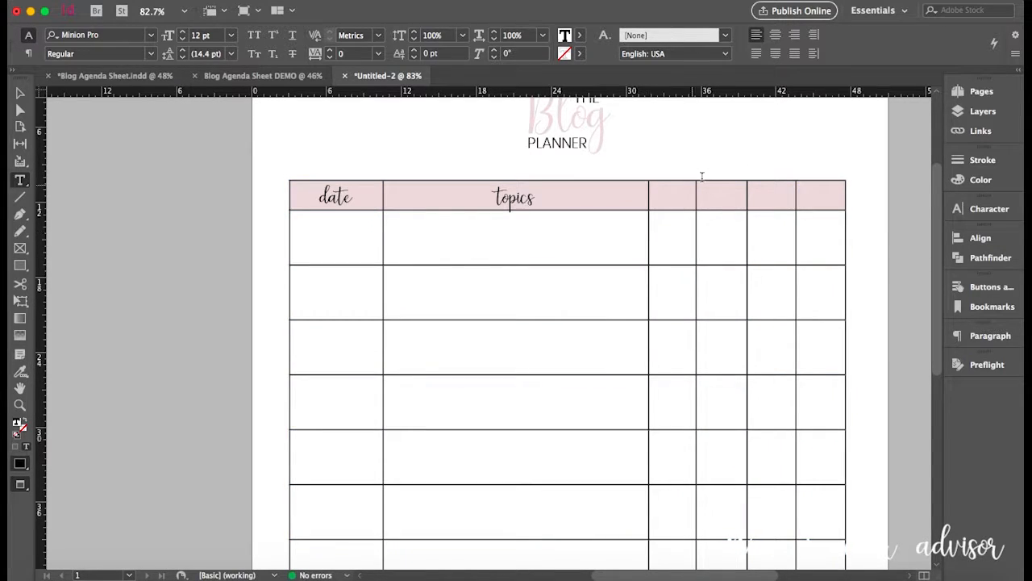
Step: Distribute the four narrow columns after the topics column evenly and deselect the table
{"action": "scroll", "coordinate": [711, 203], "scroll_direction": "down", "scroll_amount": 2}
{"action": "scroll", "coordinate": [710, 205], "scroll_direction": "right", "scroll_amount": 3}
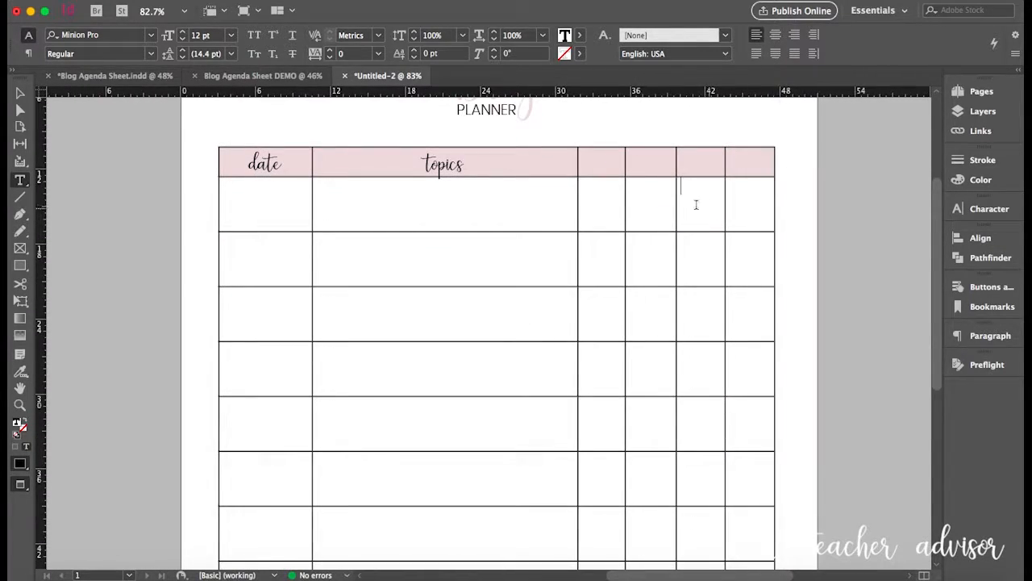
{"action": "left_click", "coordinate": [600, 144]}
{"action": "left_click_drag", "start_coordinate": [609, 144], "coordinate": [737, 143]}
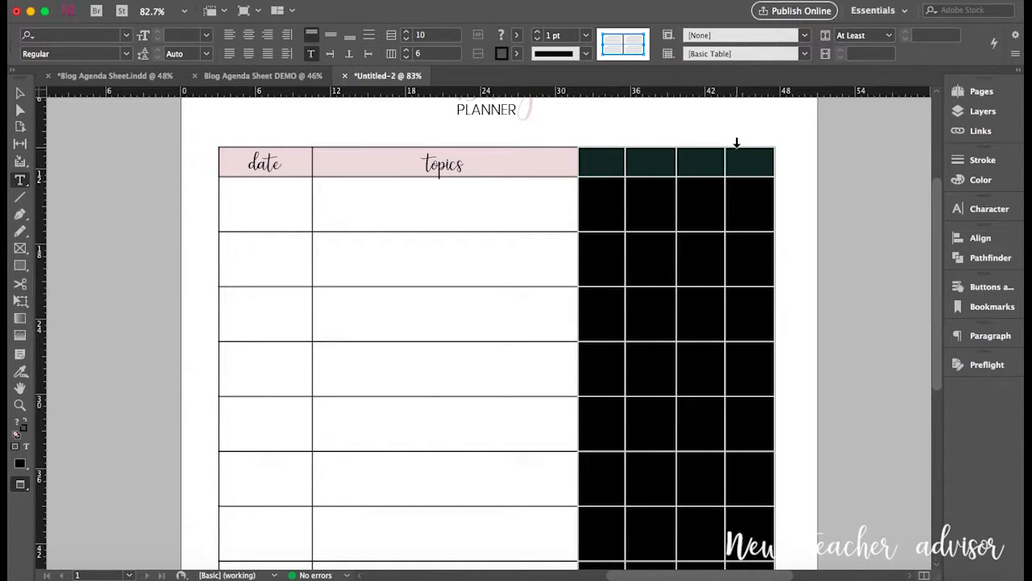
{"action": "left_click", "coordinate": [1016, 57]}
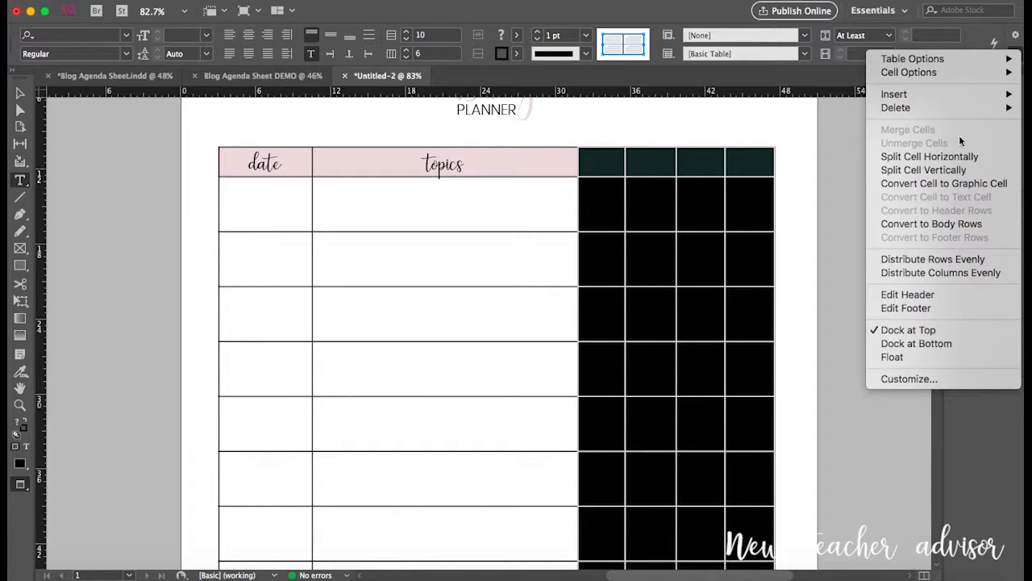
{"action": "left_click", "coordinate": [963, 275]}
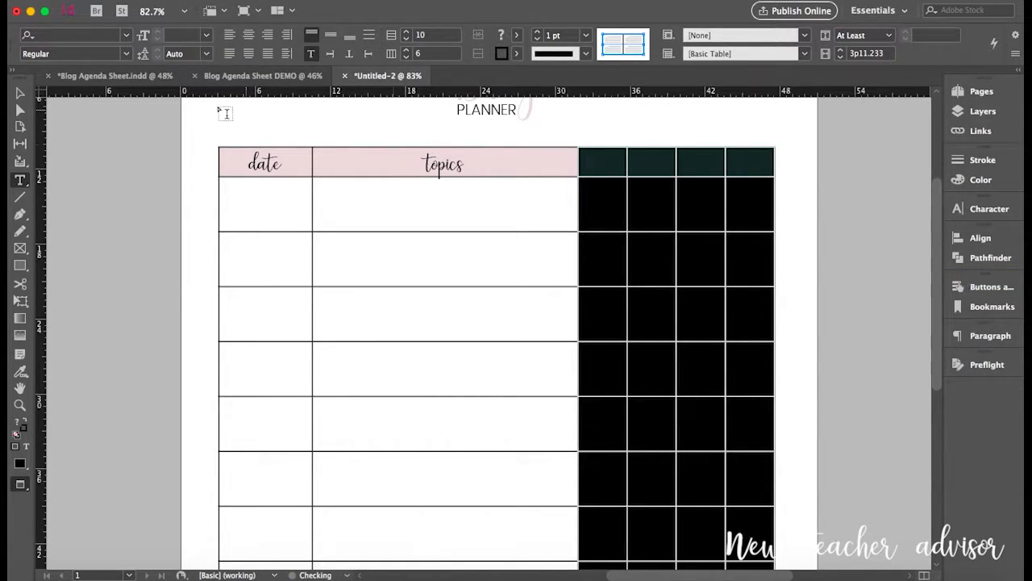
{"action": "left_click", "coordinate": [21, 93]}
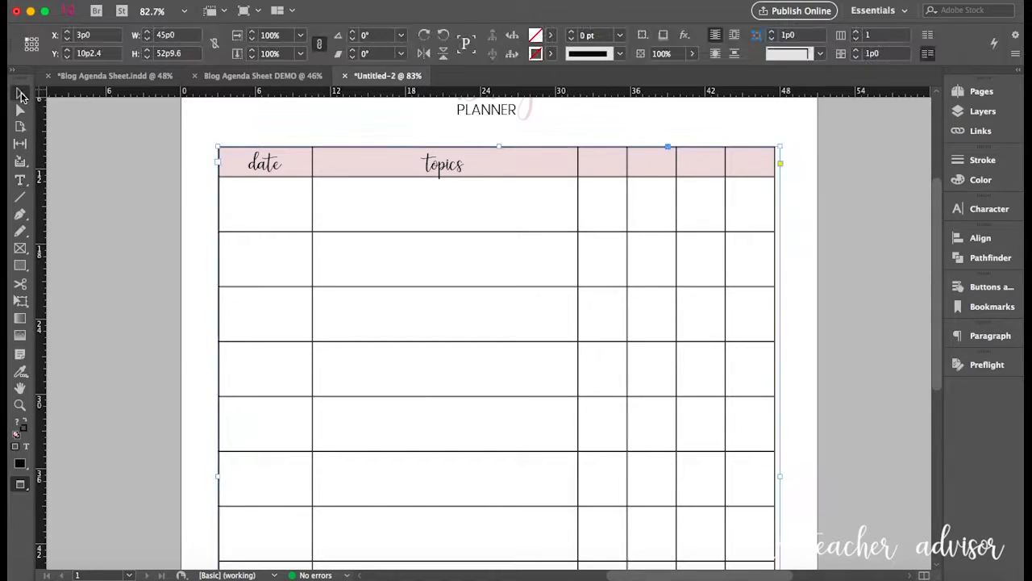
{"action": "left_click", "coordinate": [808, 274]}
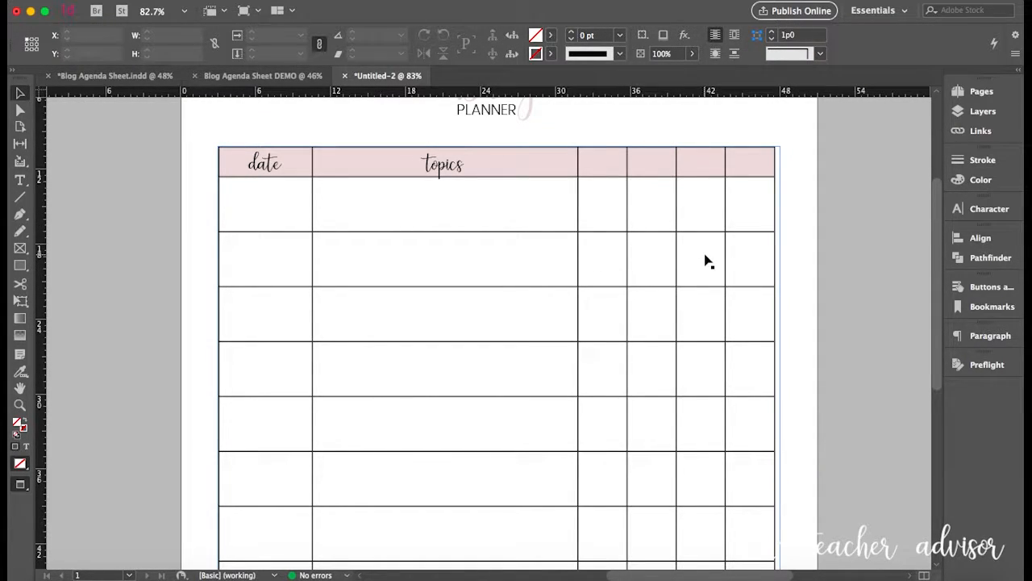
Step: Place 001-pinterest.png from the png folder of my-icons-collection on the Desktop into the third header cell
{"action": "scroll", "coordinate": [706, 260], "scroll_direction": "up", "scroll_amount": 5}
{"action": "scroll", "coordinate": [705, 261], "scroll_direction": "down", "scroll_amount": 1}
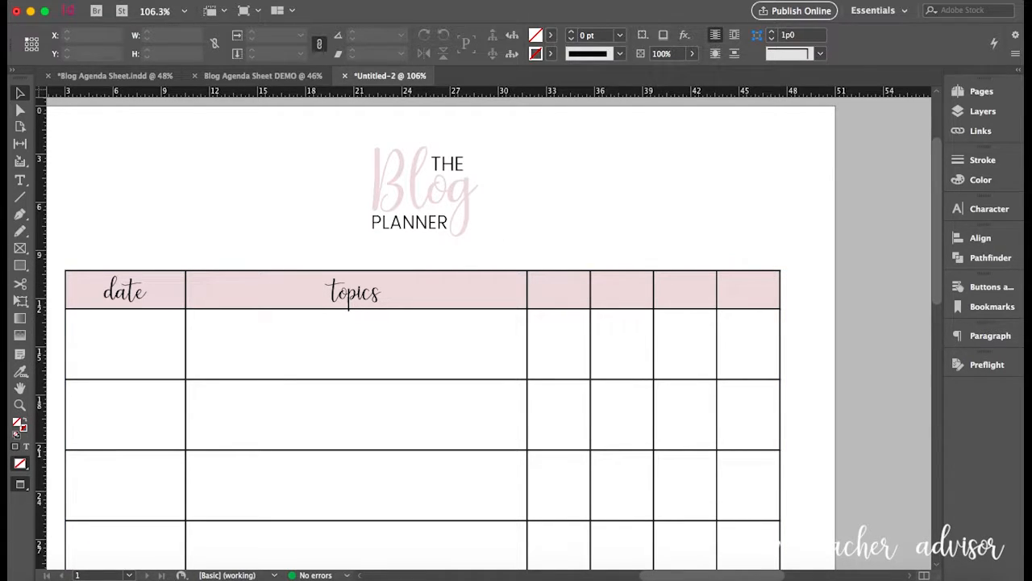
{"action": "left_click", "coordinate": [129, 1]}
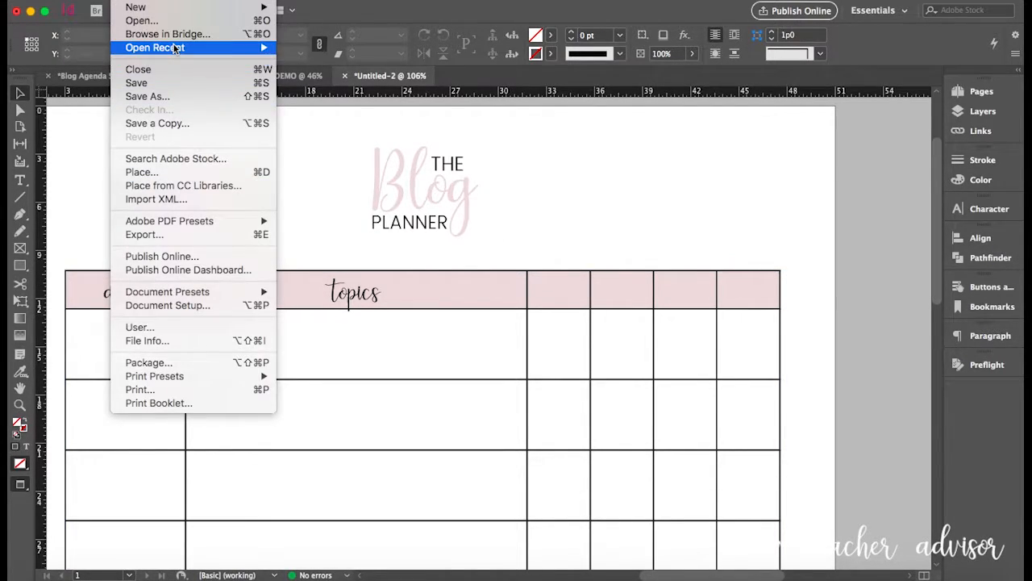
{"action": "left_click", "coordinate": [165, 172]}
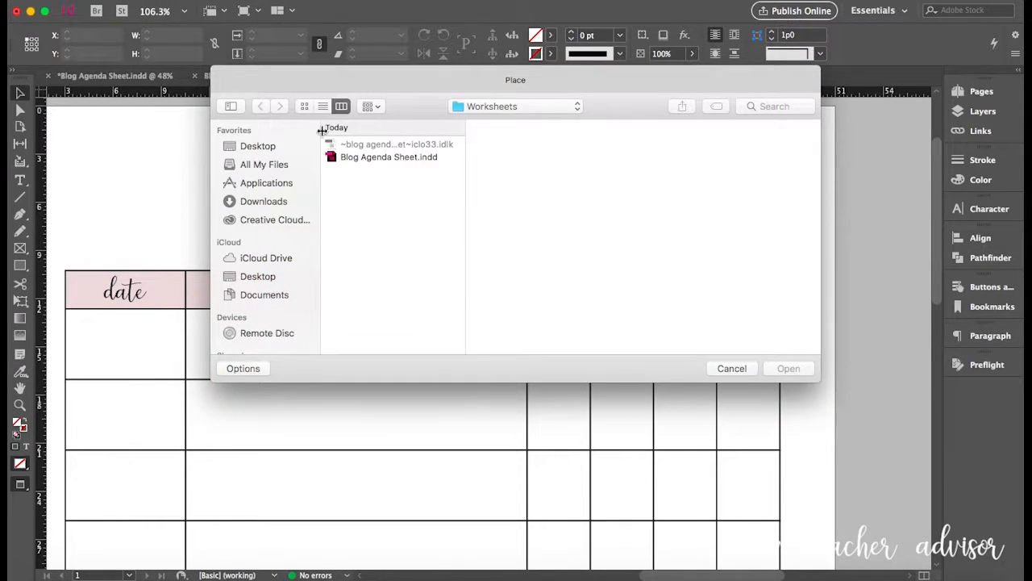
{"action": "left_click", "coordinate": [485, 111]}
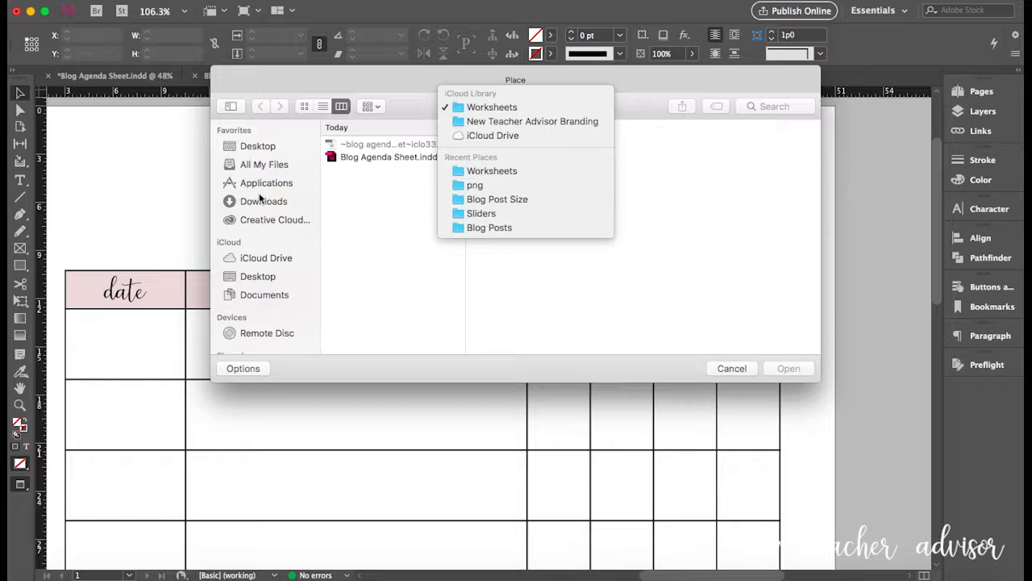
{"action": "left_click", "coordinate": [259, 147]}
{"action": "left_click", "coordinate": [259, 147]}
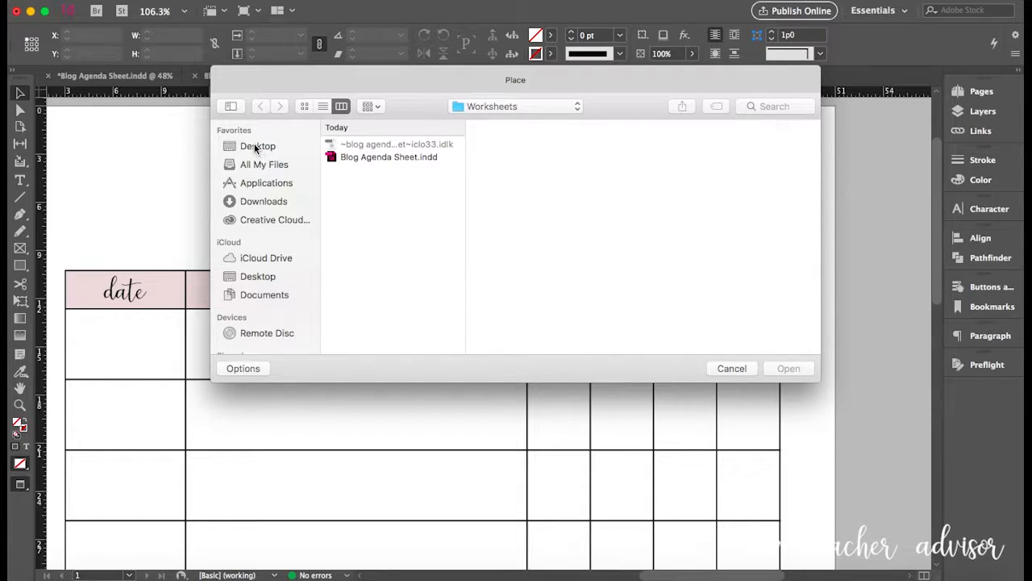
{"action": "left_click", "coordinate": [343, 146]}
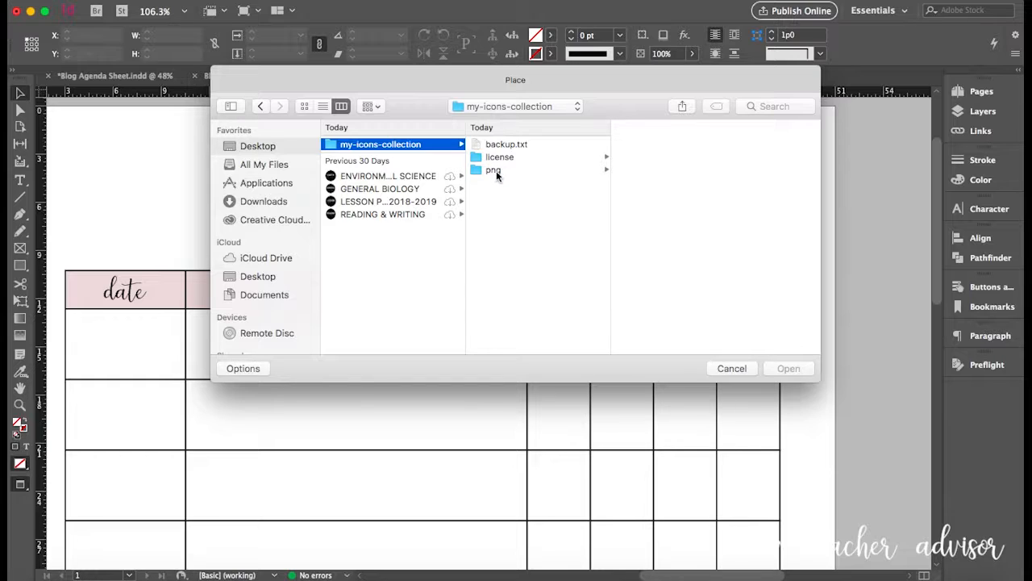
{"action": "left_click", "coordinate": [496, 172]}
{"action": "left_click", "coordinate": [664, 145]}
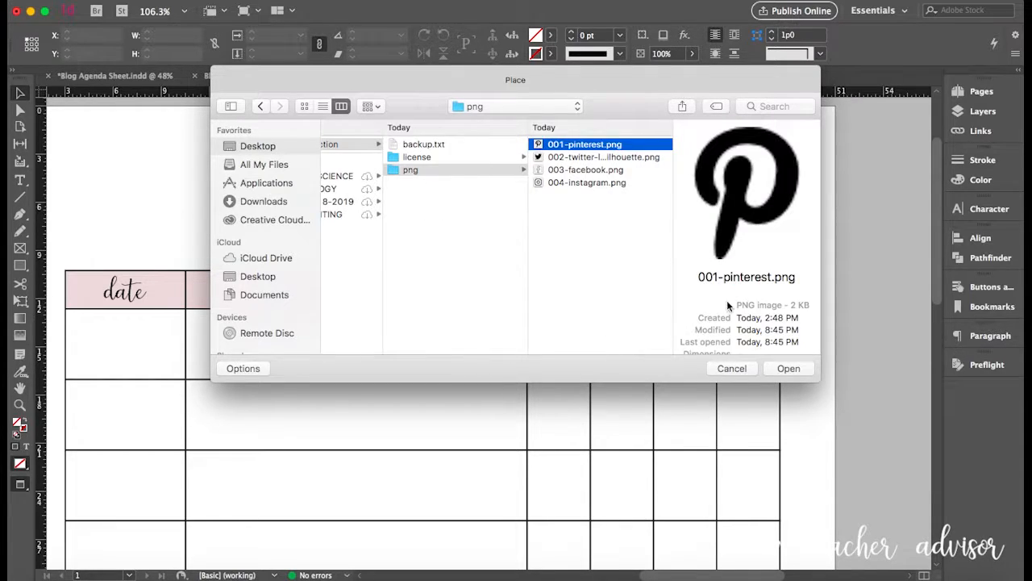
{"action": "left_click", "coordinate": [781, 369]}
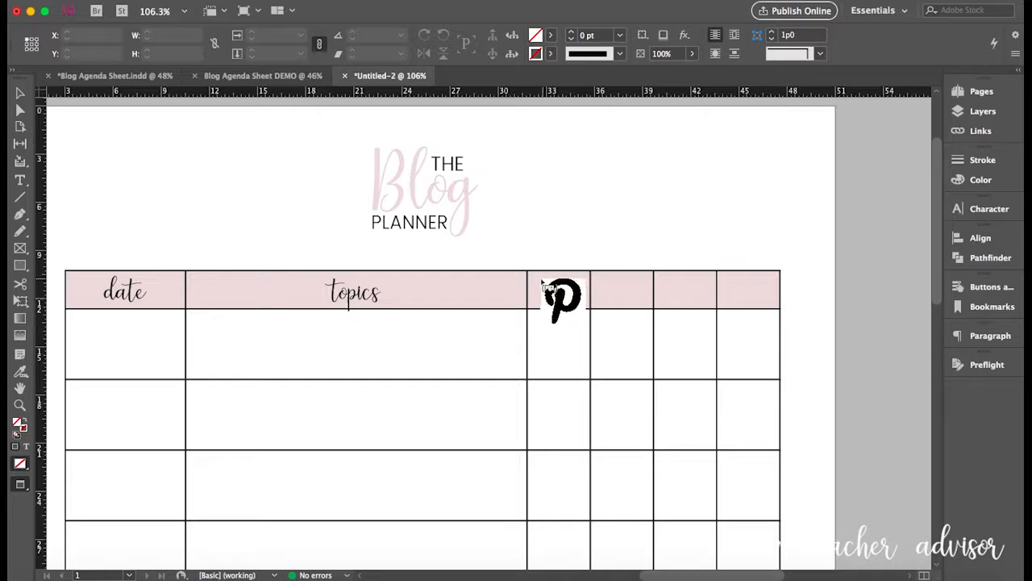
{"action": "left_click", "coordinate": [538, 277]}
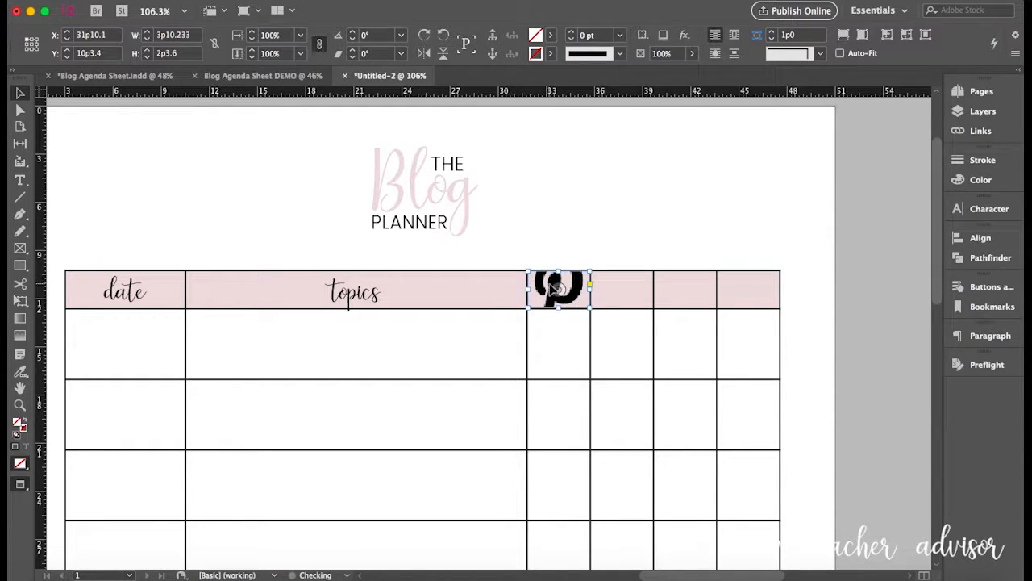
Step: Scale the Pinterest icon image down to about 36% so it fits inside its header cell, then deselect it
{"action": "scroll", "coordinate": [553, 289], "scroll_direction": "up", "scroll_amount": 5}
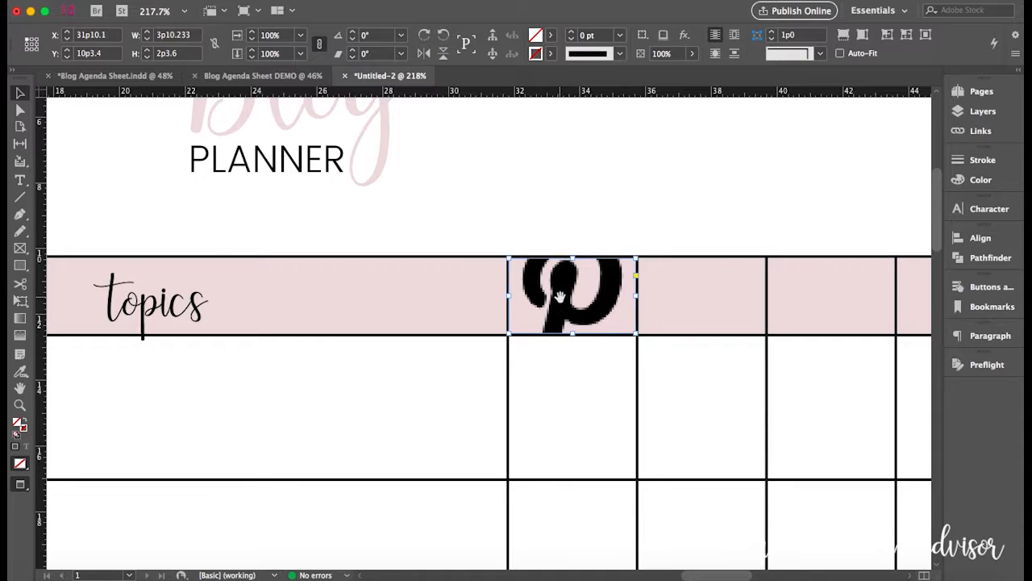
{"action": "left_click", "coordinate": [559, 297]}
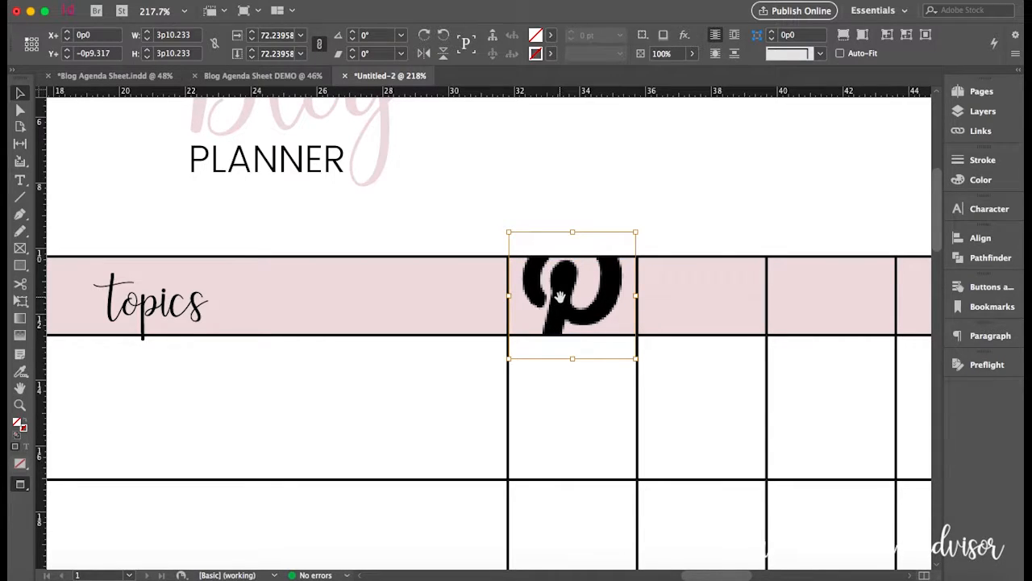
{"action": "key", "text": "super+comma"}
{"action": "key", "text": "super+comma"}
{"action": "key", "text": "super+comma"}
{"action": "key", "text": "super+comma"}
{"action": "key", "text": "super+comma"}
{"action": "key", "text": "super+comma"}
{"action": "key", "text": "super+comma"}
{"action": "key", "text": "super+comma"}
{"action": "key", "text": "super+comma"}
{"action": "key", "text": "super+comma"}
{"action": "key", "text": "super+comma"}
{"action": "key", "text": "super+comma"}
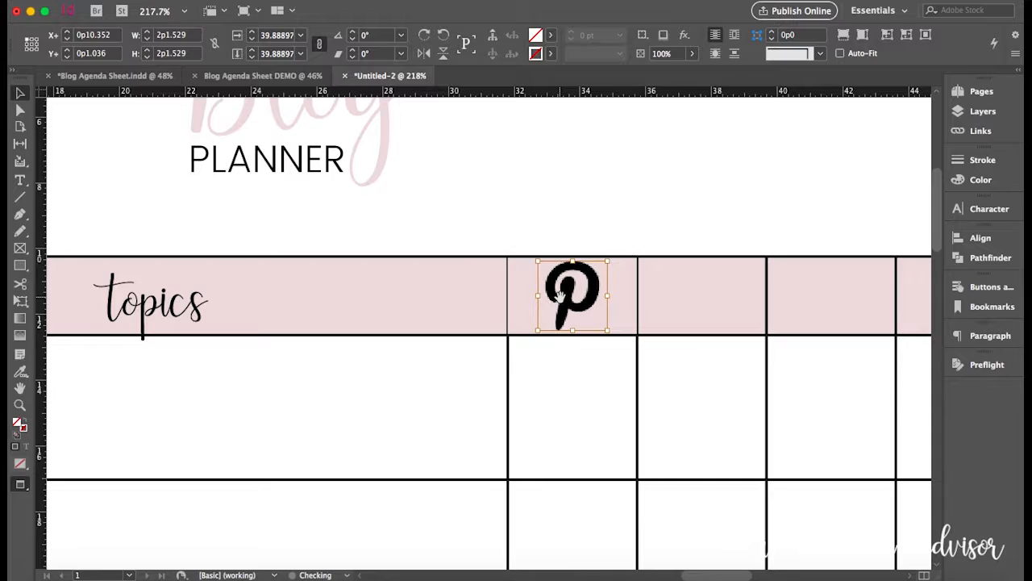
{"action": "key", "text": "super+comma"}
{"action": "key", "text": "super+comma"}
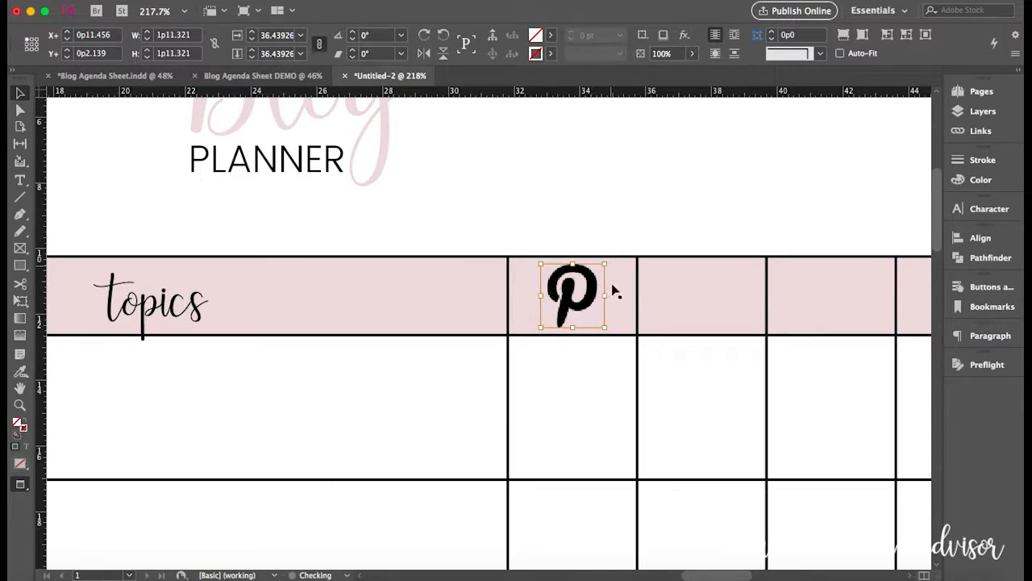
{"action": "left_click", "coordinate": [618, 209]}
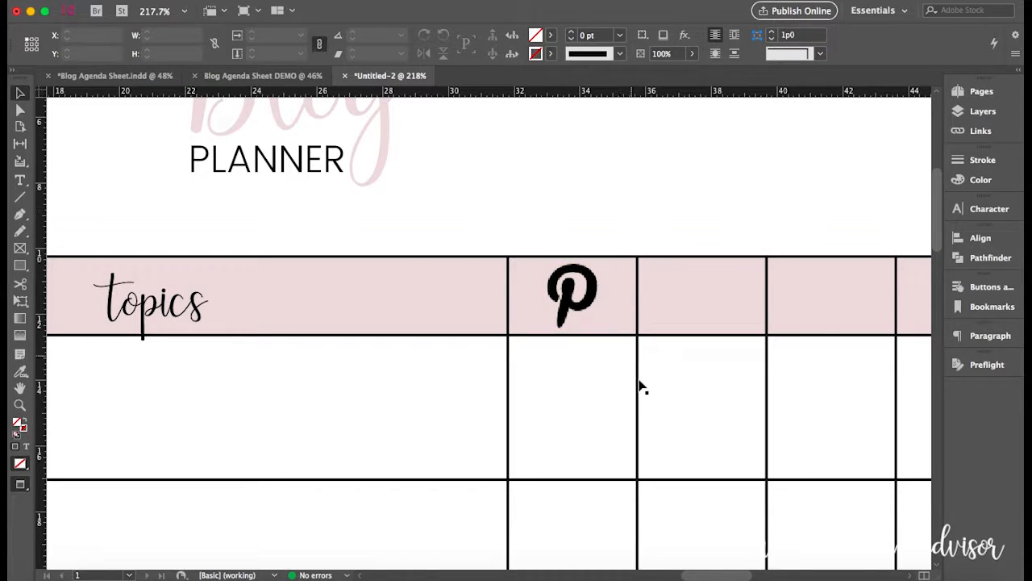
Step: Place the 002 Twitter silhouette PNG into the fourth header cell, beside the Pinterest icon
{"action": "scroll", "coordinate": [641, 387], "scroll_direction": "right", "scroll_amount": 8}
{"action": "scroll", "coordinate": [641, 387], "scroll_direction": "down", "scroll_amount": 2}
{"action": "scroll", "coordinate": [564, 347], "scroll_direction": "left", "scroll_amount": 2}
{"action": "scroll", "coordinate": [565, 346], "scroll_direction": "up", "scroll_amount": 2}
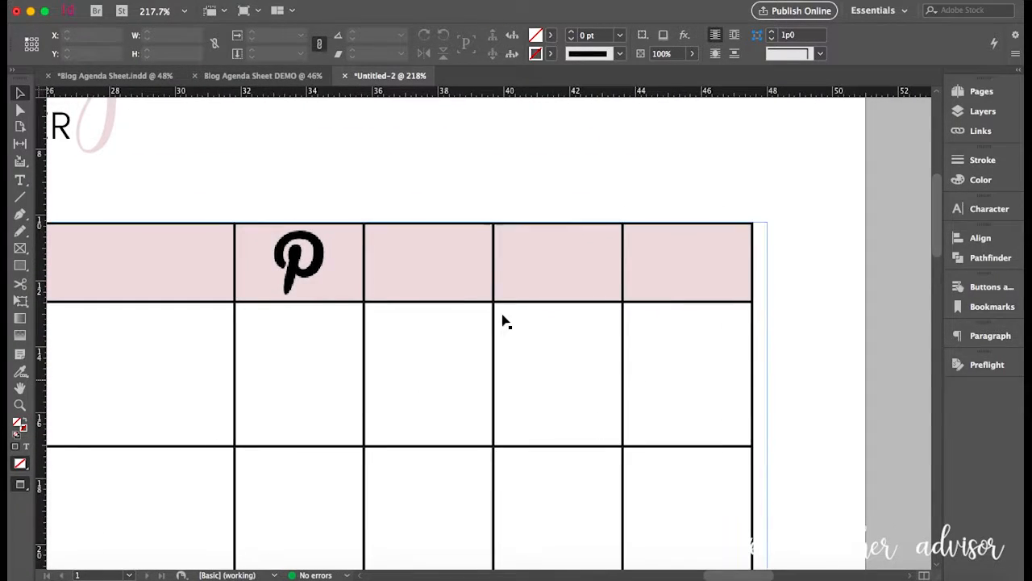
{"action": "left_click", "coordinate": [434, 275]}
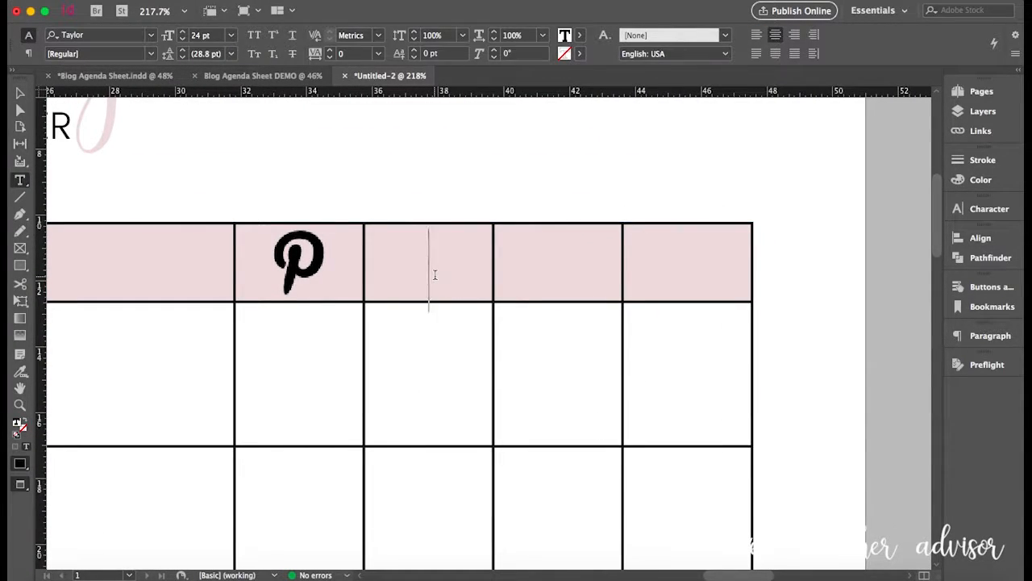
{"action": "left_click", "coordinate": [133, 0]}
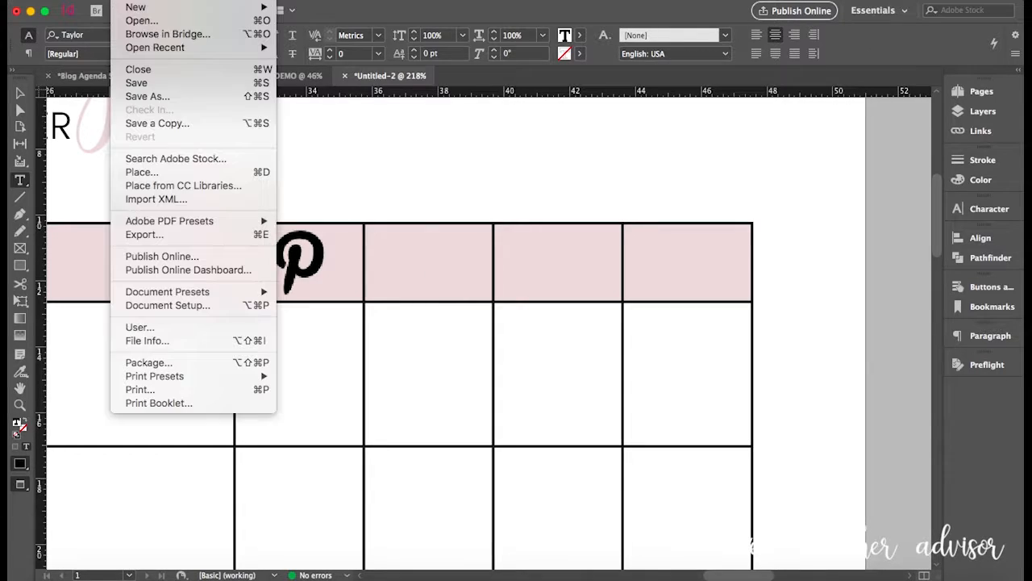
{"action": "left_click", "coordinate": [151, 173]}
{"action": "left_click", "coordinate": [371, 159]}
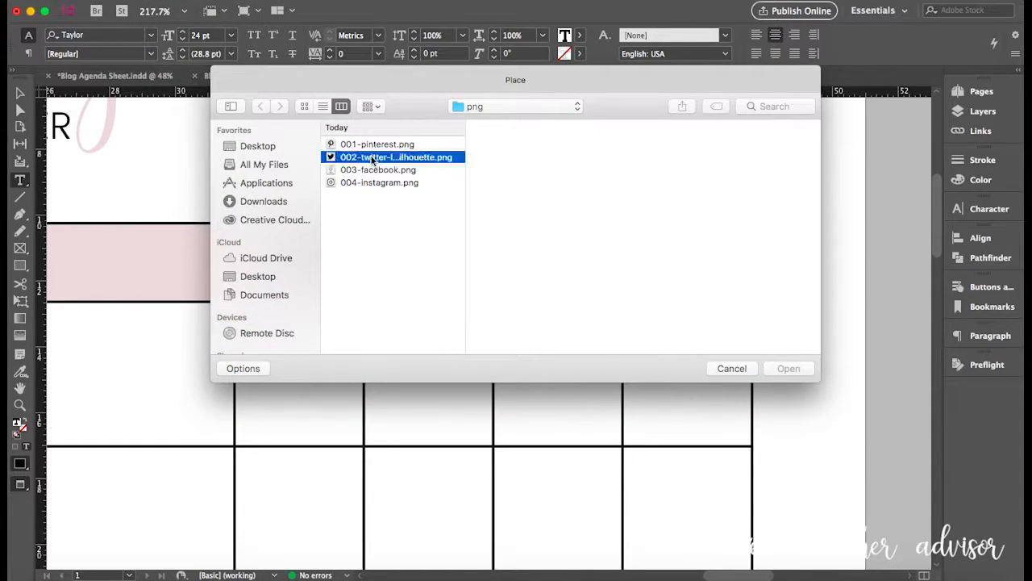
{"action": "left_click", "coordinate": [791, 376]}
{"action": "left_click", "coordinate": [431, 258]}
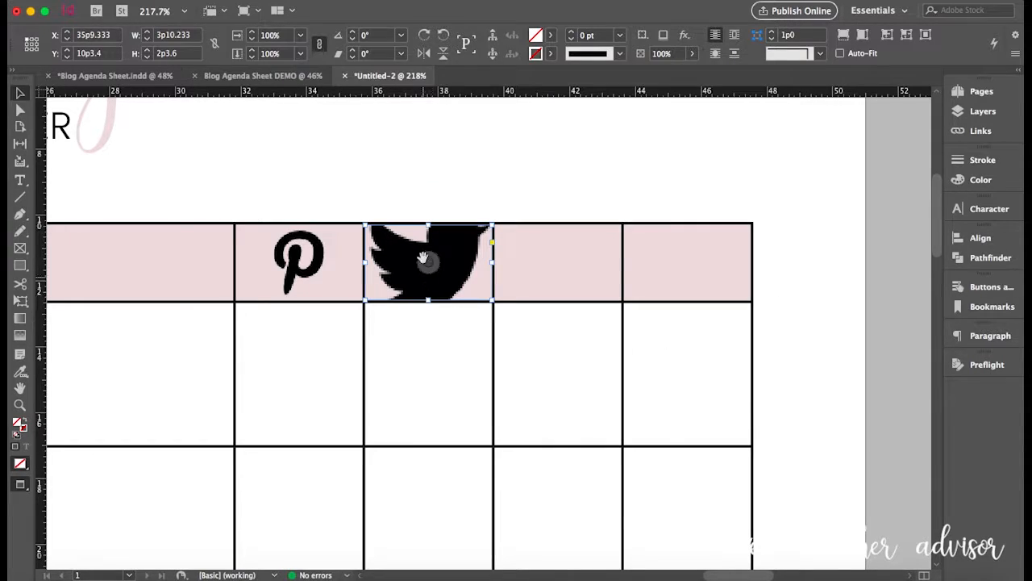
Step: Scale the Twitter icon image down to about 37% so it fits inside its header cell, then deselect it
{"action": "scroll", "coordinate": [436, 258], "scroll_direction": "down", "scroll_amount": 2}
{"action": "left_click", "coordinate": [435, 258]}
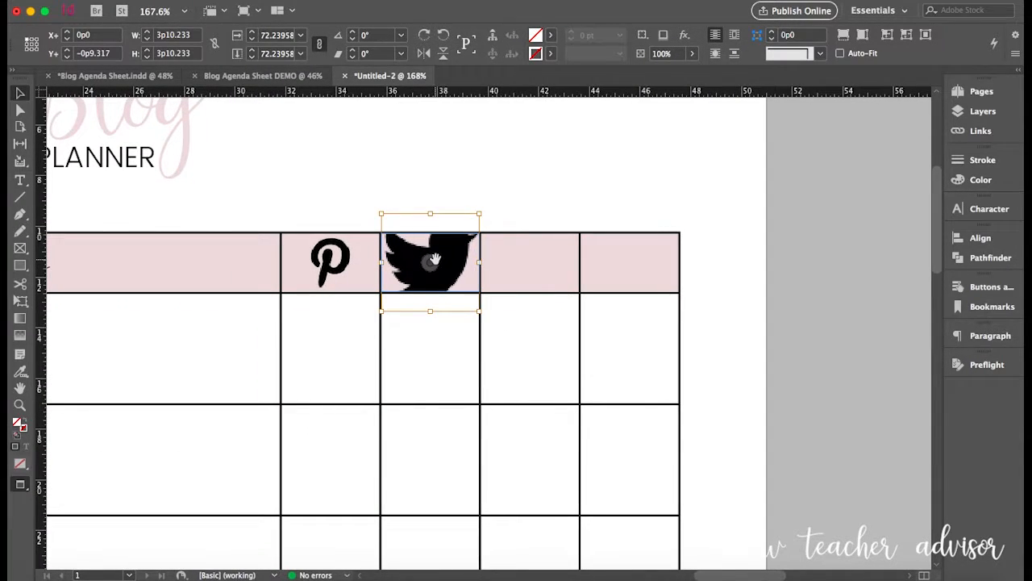
{"action": "key", "text": "super+alt+comma"}
{"action": "key", "text": "super+alt+comma"}
{"action": "key", "text": "super+alt+comma"}
{"action": "key", "text": "super+alt+comma"}
{"action": "key", "text": "super+alt+comma"}
{"action": "key", "text": "super+alt+comma"}
{"action": "key", "text": "super+alt+comma"}
{"action": "key", "text": "super+alt+comma"}
{"action": "key", "text": "super+alt+comma"}
{"action": "key", "text": "super+alt+comma"}
{"action": "key", "text": "super+alt+comma"}
{"action": "key", "text": "super+alt+comma"}
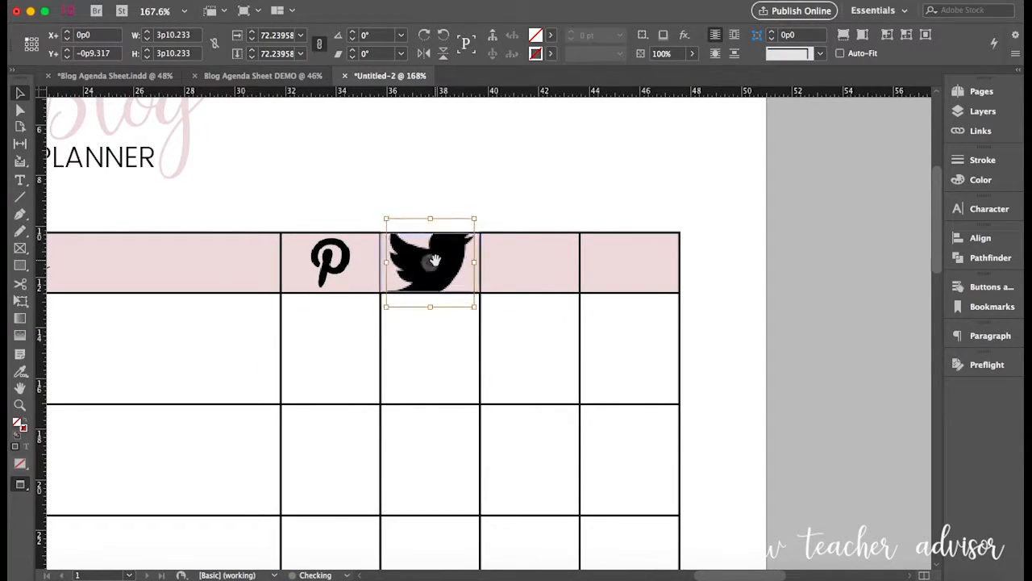
{"action": "key", "text": "super+alt+comma"}
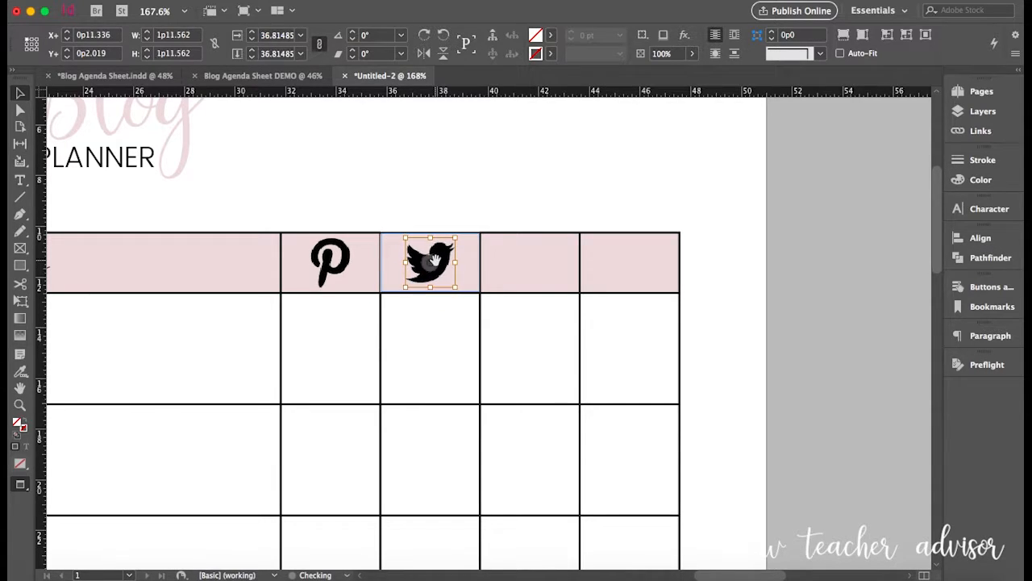
{"action": "left_click", "coordinate": [445, 217]}
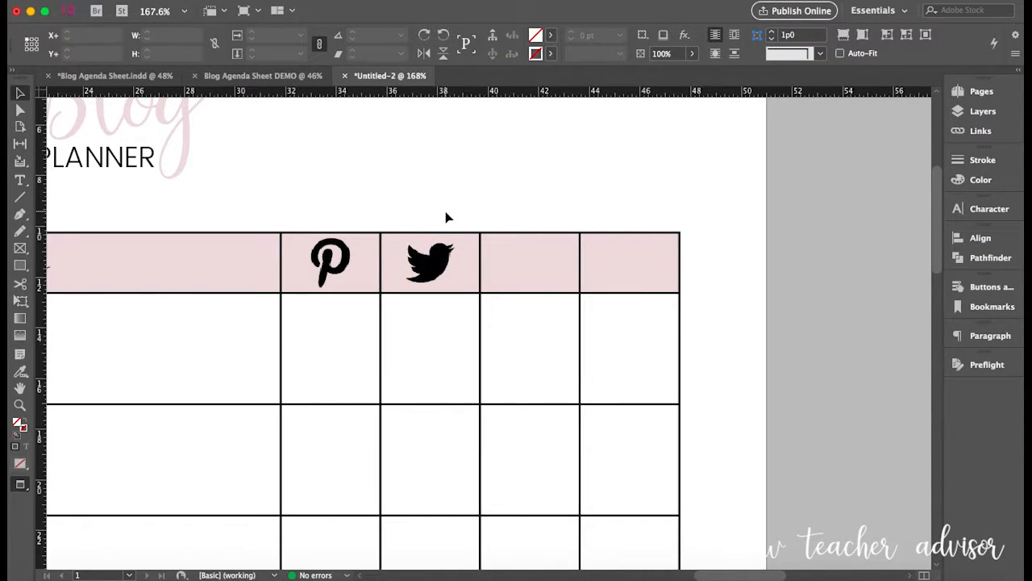
Step: Place 003-facebook.png from the png folder into the fifth header cell, beside the Twitter icon
{"action": "key", "text": "t"}
{"action": "left_click", "coordinate": [524, 266]}
{"action": "left_click", "coordinate": [133, 0]}
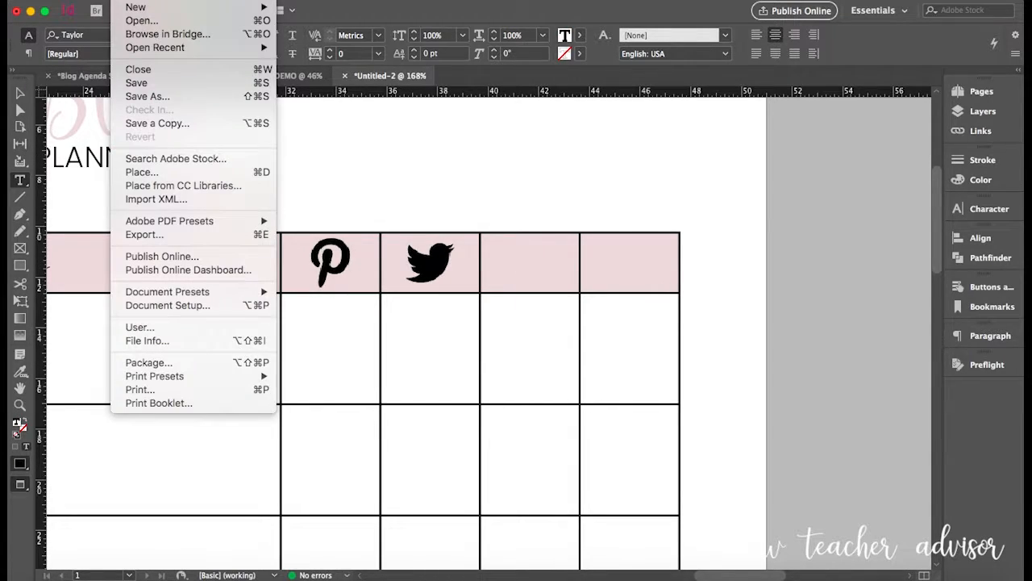
{"action": "left_click", "coordinate": [138, 171]}
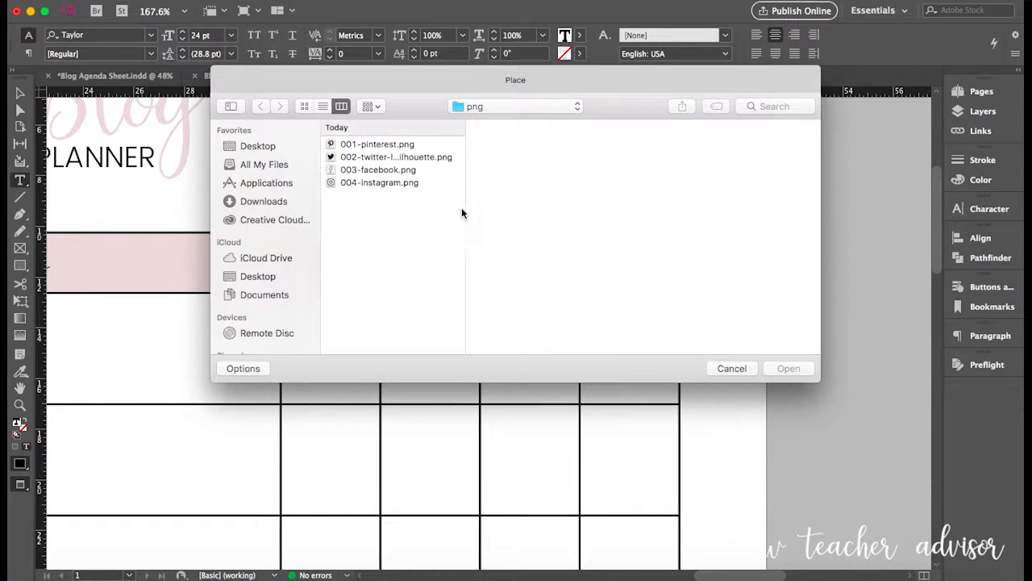
{"action": "left_click", "coordinate": [375, 169]}
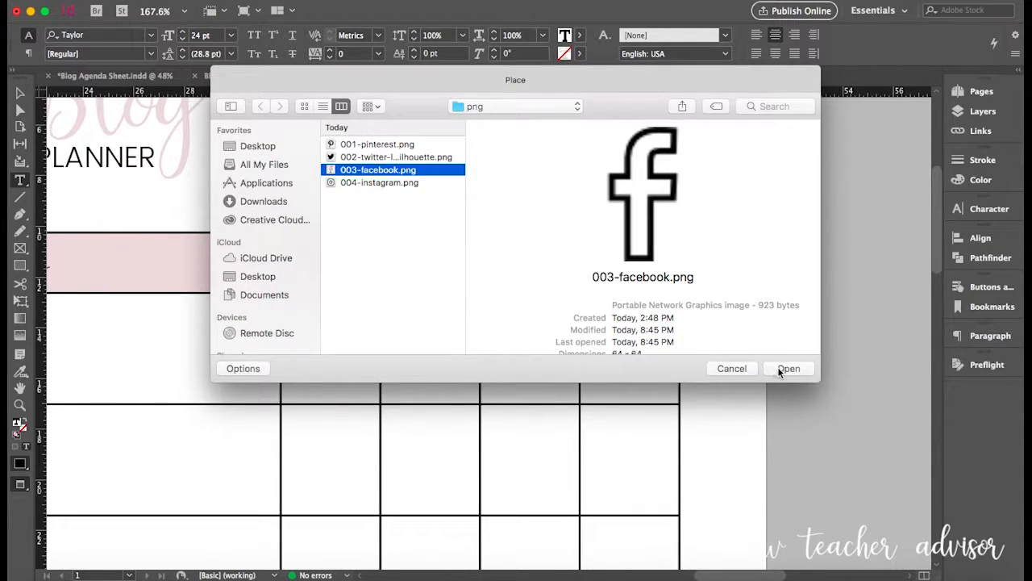
{"action": "left_click", "coordinate": [782, 369]}
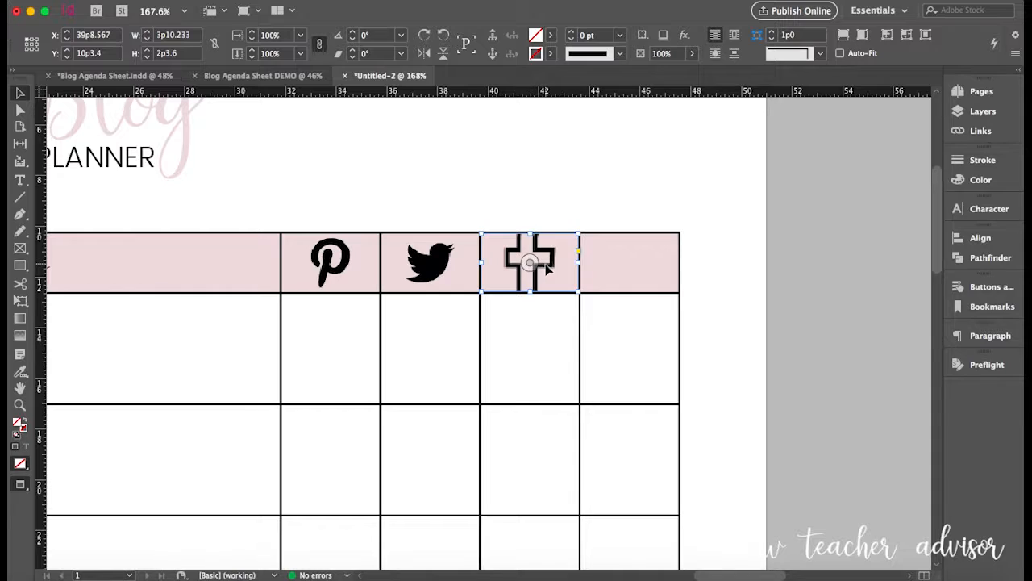
Step: Scale the Facebook icon image down to about 35% so it fits inside its header cell, then deselect it
{"action": "scroll", "coordinate": [546, 268], "scroll_direction": "up", "scroll_amount": 4}
{"action": "left_click", "coordinate": [545, 263]}
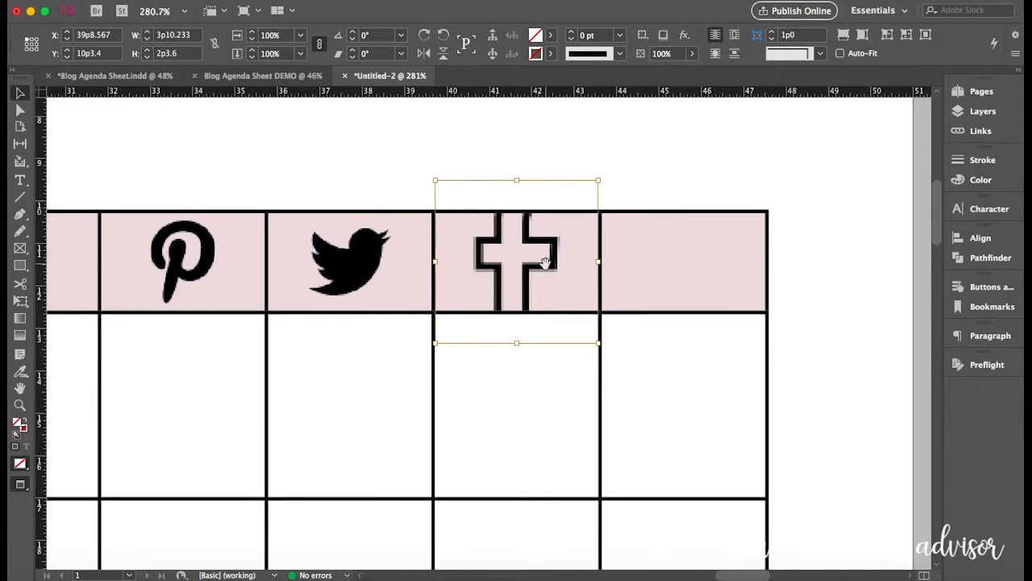
{"action": "key", "text": "super+alt+shift+e"}
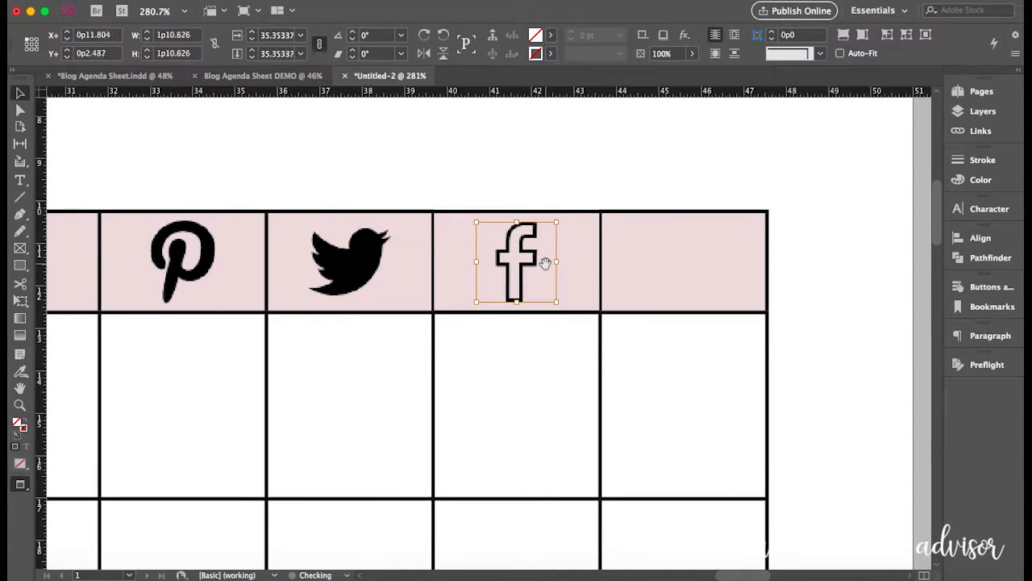
{"action": "left_click", "coordinate": [553, 180]}
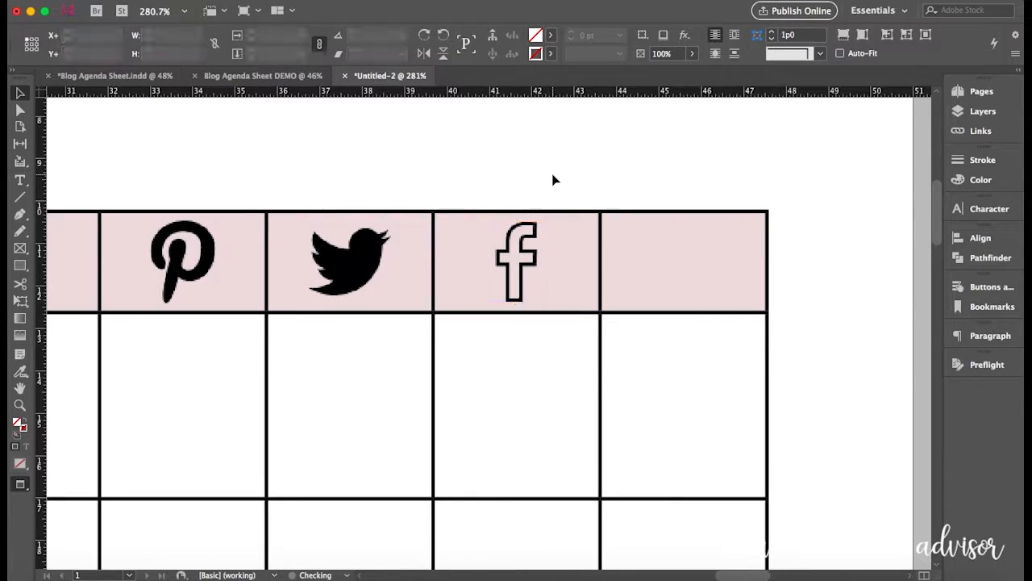
Step: Place 004-instagram.png from the png folder into the last header cell, beside the Facebook icon
{"action": "key", "text": "t"}
{"action": "left_click", "coordinate": [657, 254]}
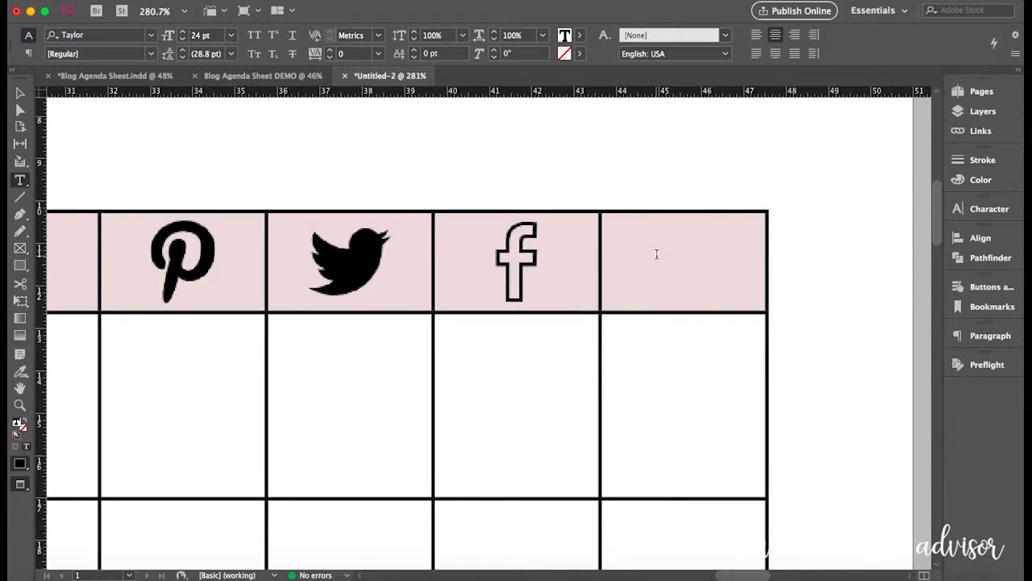
{"action": "left_click", "coordinate": [129, 1]}
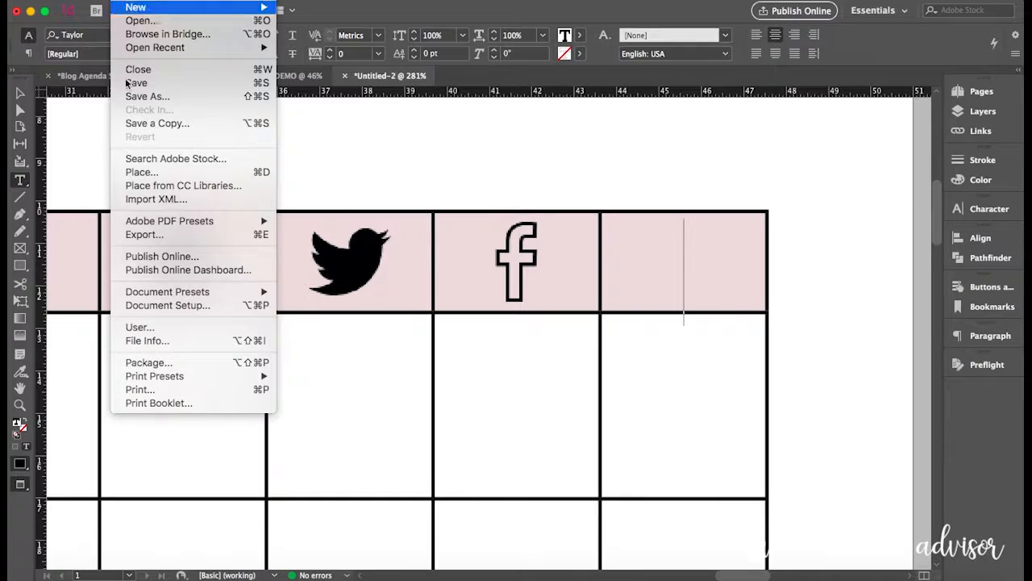
{"action": "left_click", "coordinate": [137, 172]}
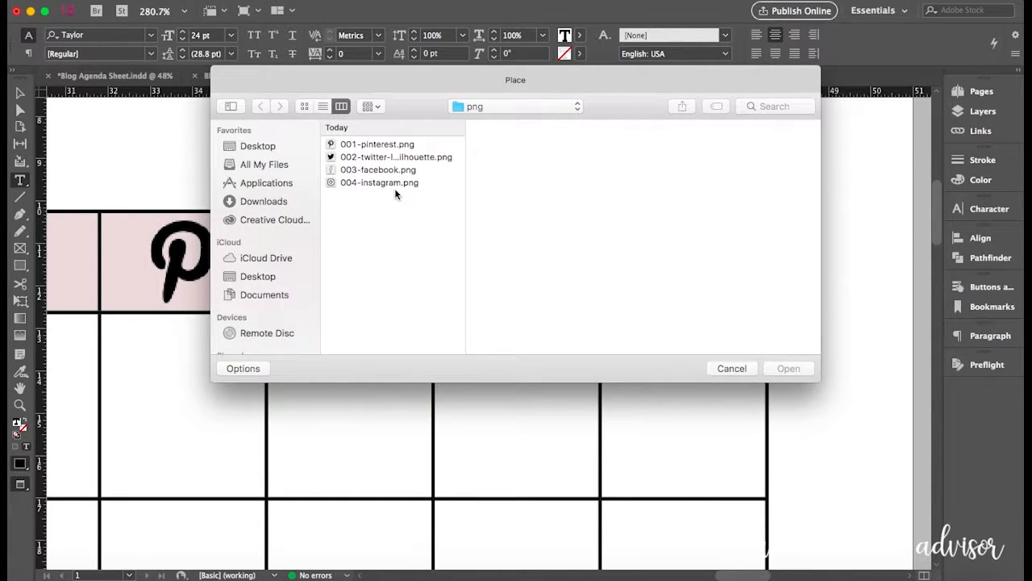
{"action": "left_click", "coordinate": [395, 190]}
{"action": "left_click", "coordinate": [788, 368]}
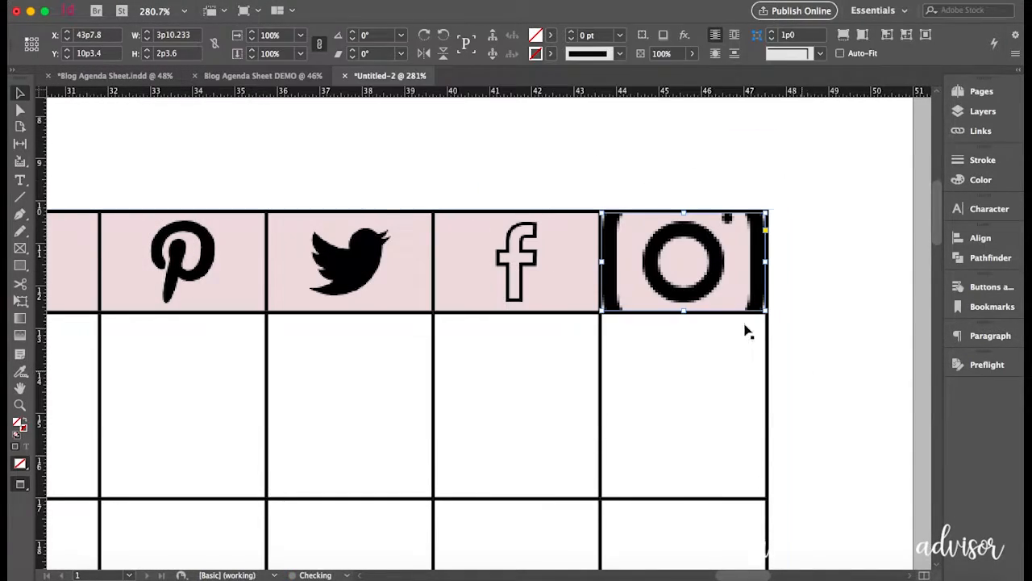
Step: Scale the Instagram icon image down to about 34% so it fits inside its header cell, then deselect it
{"action": "key", "text": "super+alt+shift+e"}
{"action": "key", "text": "super+alt+c"}
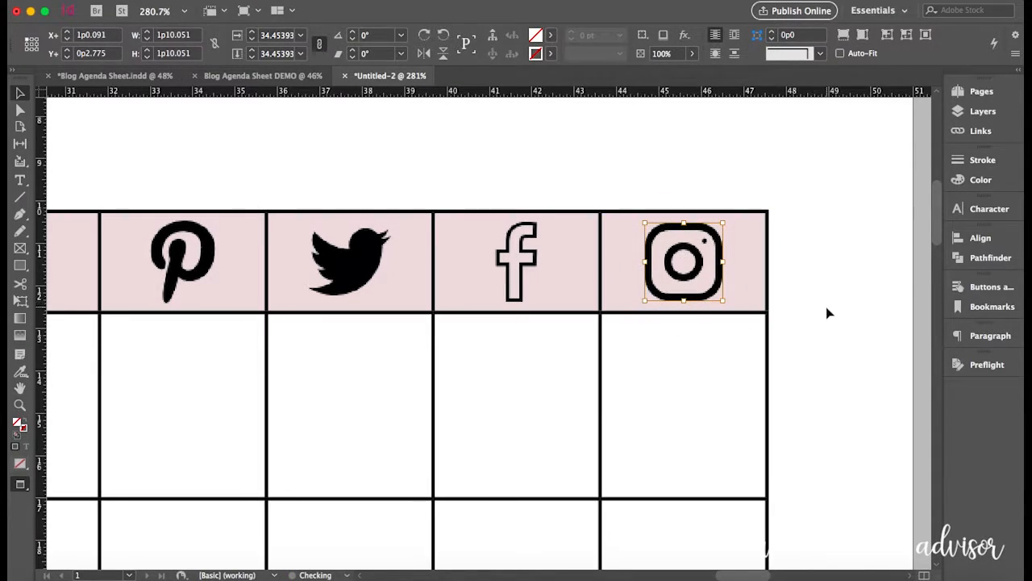
{"action": "left_click", "coordinate": [826, 313]}
Step: Enter the sample date "July 24" in the first empty cell of the date column
{"action": "key", "text": "super+0"}
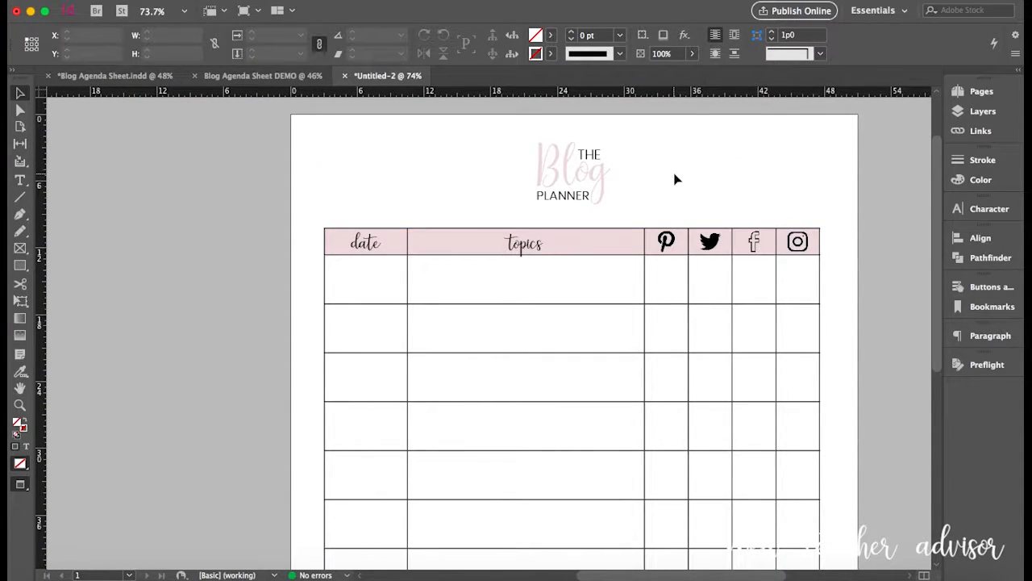
{"action": "scroll", "coordinate": [742, 291], "scroll_direction": "down", "scroll_amount": 3}
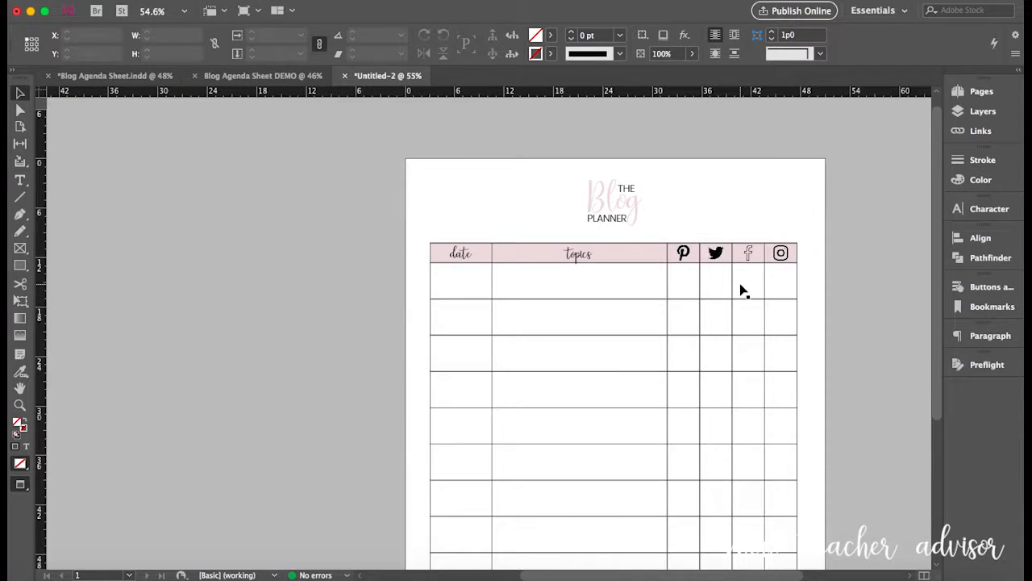
{"action": "scroll", "coordinate": [742, 291], "scroll_direction": "up", "scroll_amount": 4}
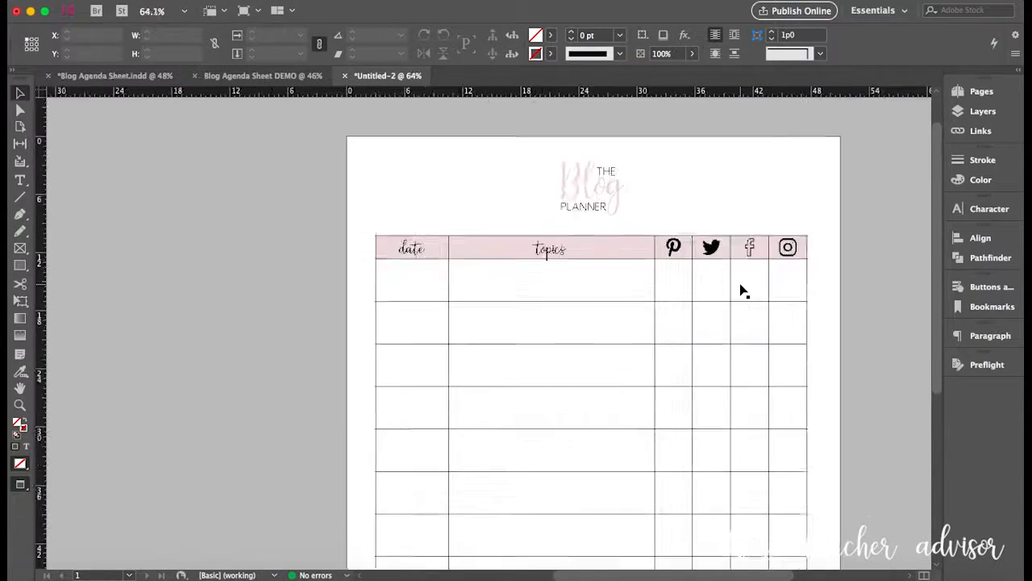
{"action": "double_click", "coordinate": [203, 264]}
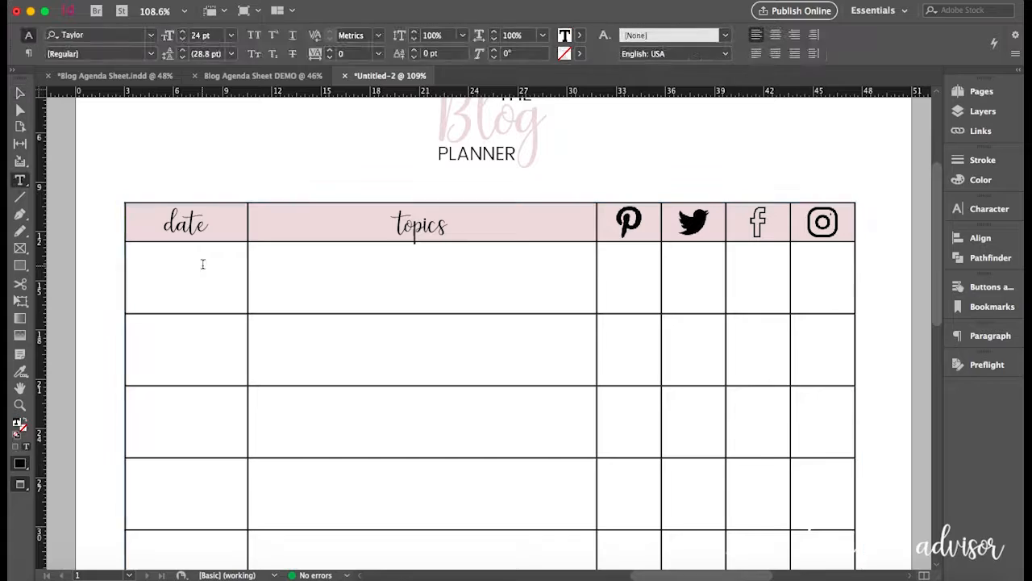
{"action": "type", "text": "dy"}
{"action": "key", "text": "BackSpace"}
{"action": "key", "text": "BackSpace"}
{"action": "type", "text": "kj"}
{"action": "key", "text": "BackSpace"}
{"action": "key", "text": "BackSpace"}
{"action": "type", "text": "July"}
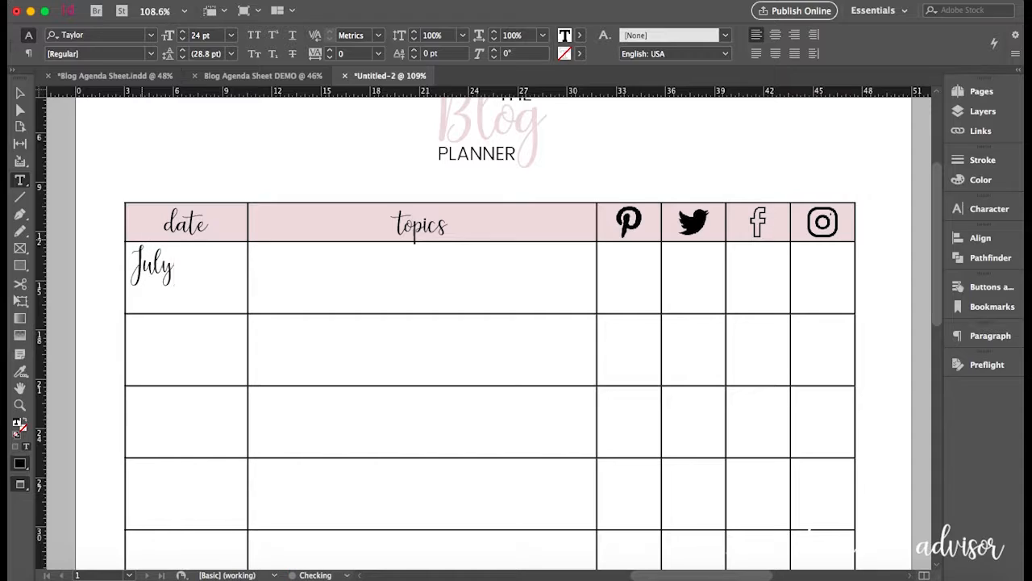
{"action": "type", "text": " 24th"}
{"action": "key", "text": "BackSpace"}
{"action": "key", "text": "BackSpace"}
Step: Enter the sample topic "New Methods for Adobe Indesign" in the topics cell of the July 24 row
{"action": "left_click", "coordinate": [259, 269]}
{"action": "type", "text": "fk"}
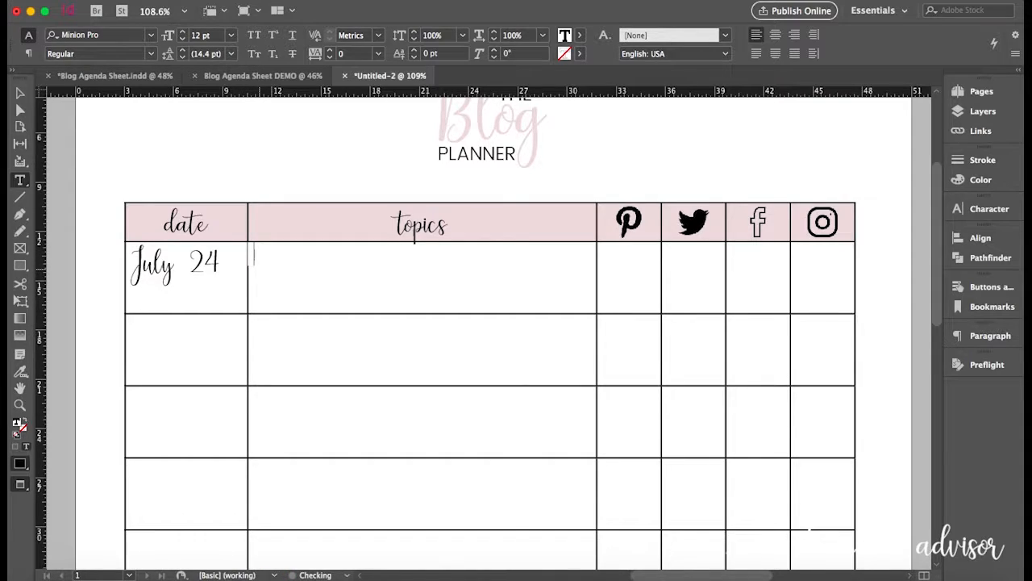
{"action": "type", "text": "New Methods for Ado"}
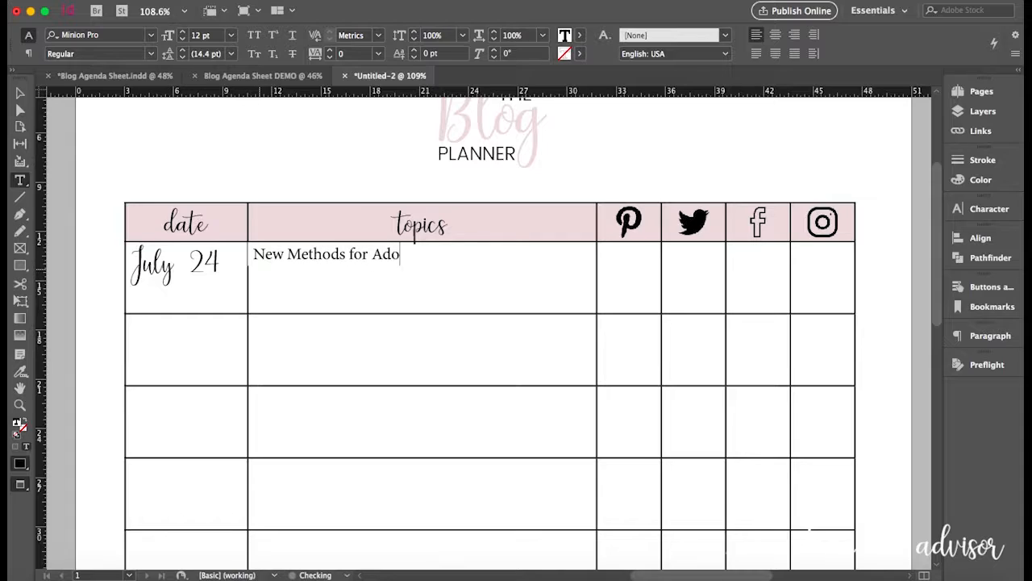
{"action": "type", "text": "design"}
Step: Examine the planner page from the social media cells and title down to the last table row
{"action": "left_click", "coordinate": [629, 264]}
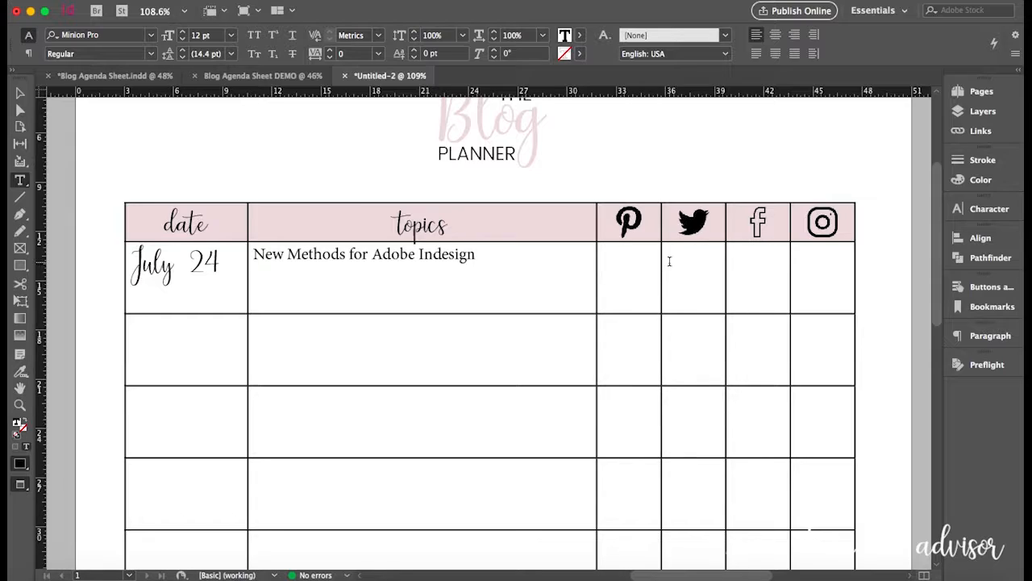
{"action": "left_click", "coordinate": [816, 270]}
{"action": "scroll", "coordinate": [530, 255], "scroll_direction": "down", "scroll_amount": 2}
{"action": "scroll", "coordinate": [530, 254], "scroll_direction": "down", "scroll_amount": 1}
{"action": "scroll", "coordinate": [530, 255], "scroll_direction": "up", "scroll_amount": 1}
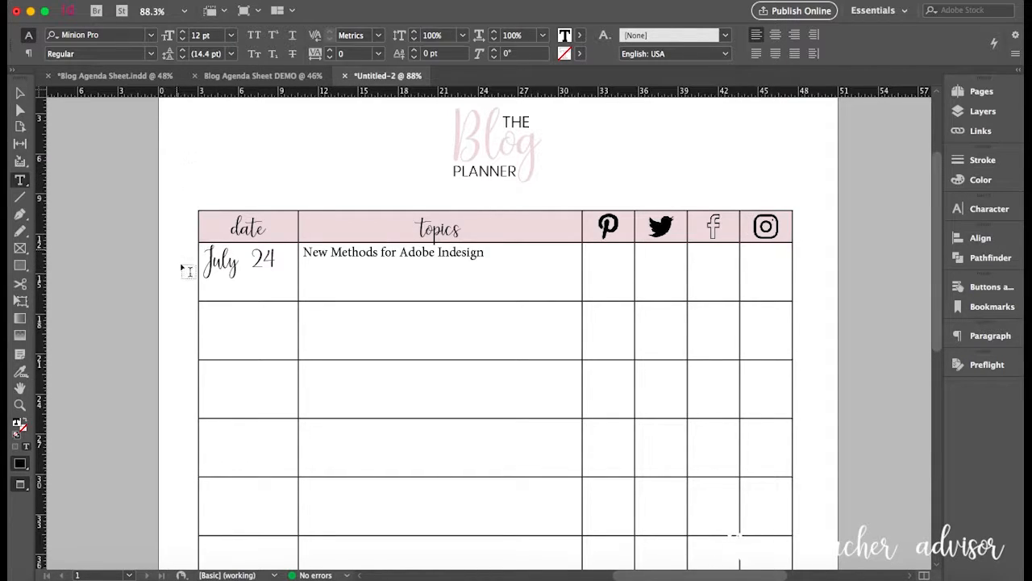
{"action": "scroll", "coordinate": [306, 368], "scroll_direction": "up", "scroll_amount": 3}
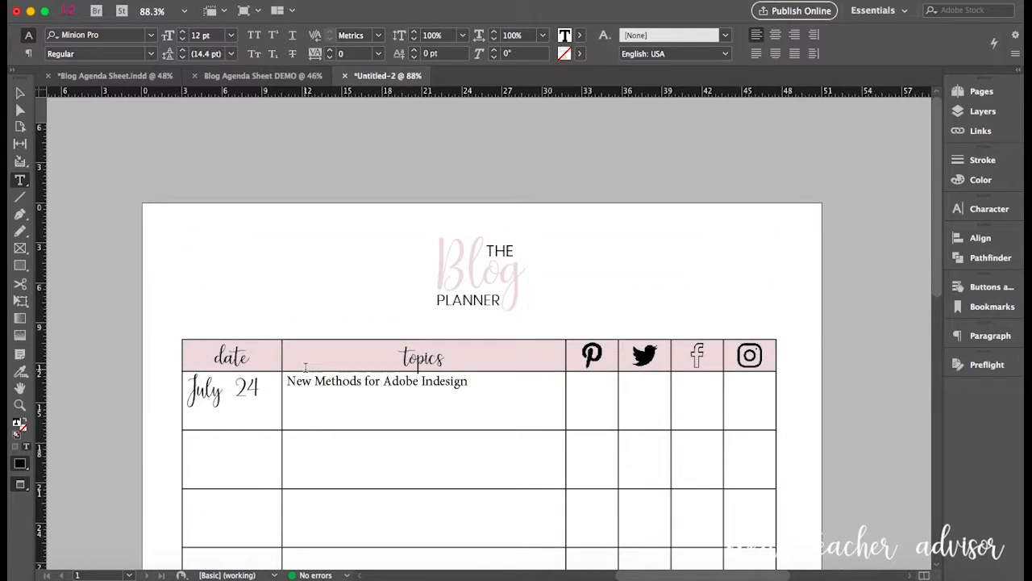
{"action": "scroll", "coordinate": [306, 368], "scroll_direction": "down", "scroll_amount": 3}
{"action": "scroll", "coordinate": [306, 367], "scroll_direction": "down", "scroll_amount": 10}
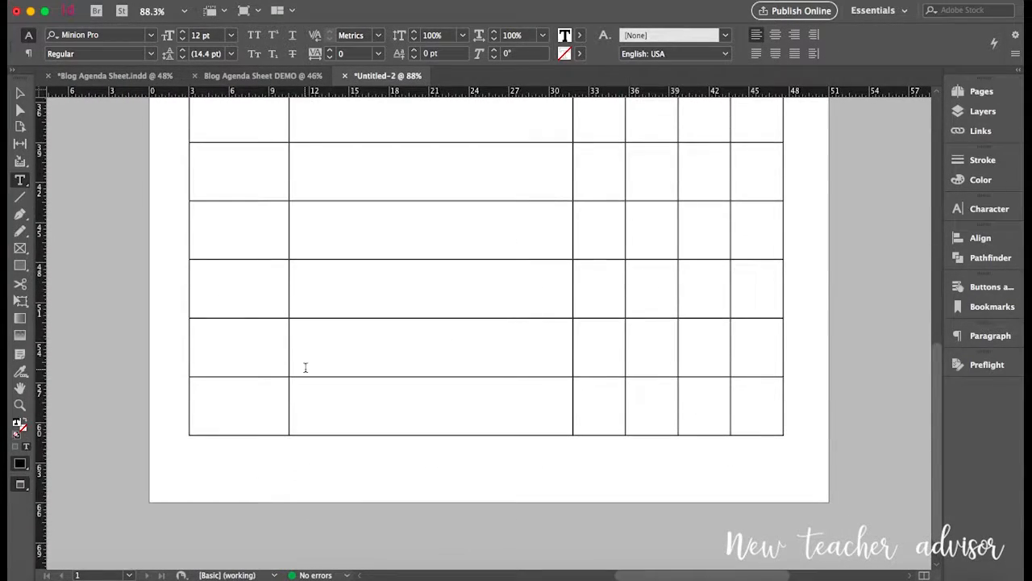
{"action": "scroll", "coordinate": [305, 368], "scroll_direction": "up", "scroll_amount": 15}
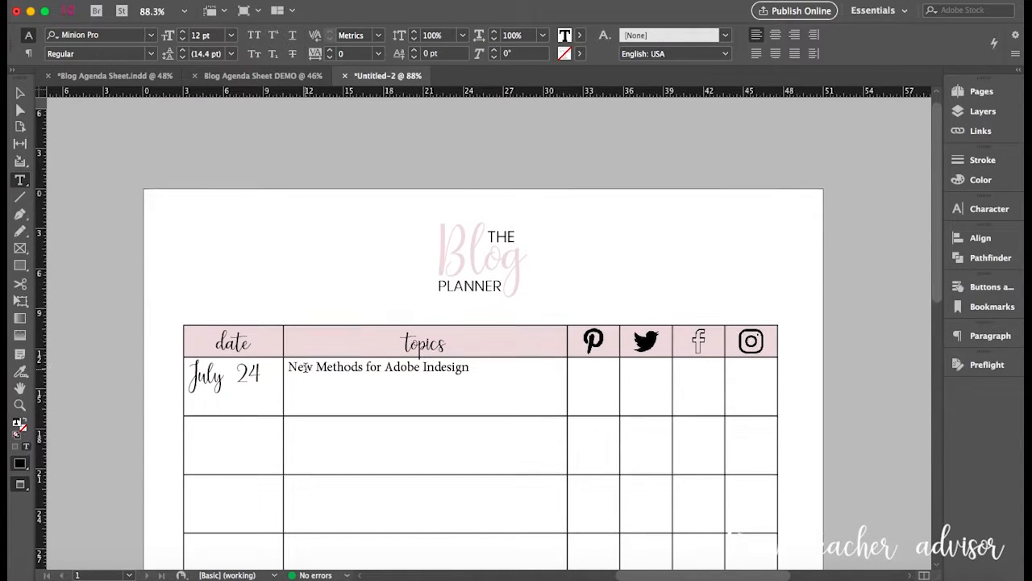
{"action": "scroll", "coordinate": [305, 368], "scroll_direction": "down", "scroll_amount": 3}
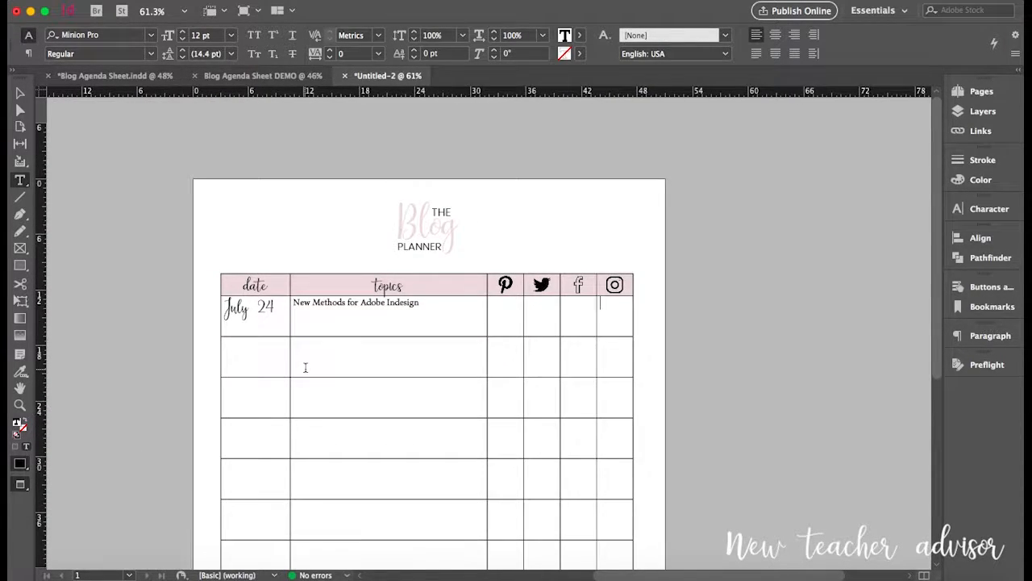
{"action": "scroll", "coordinate": [306, 367], "scroll_direction": "down", "scroll_amount": 3}
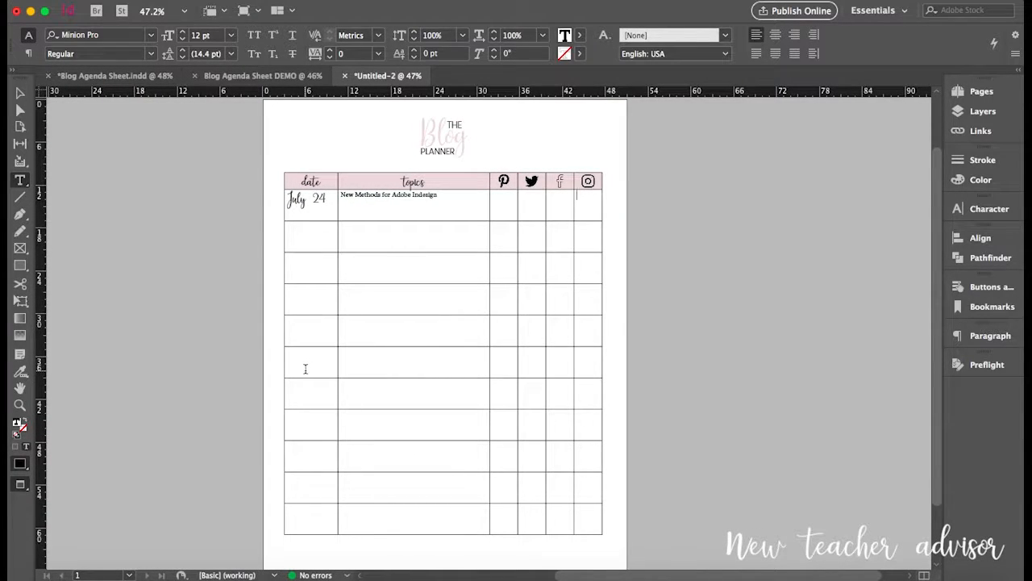
{"action": "scroll", "coordinate": [304, 369], "scroll_direction": "left", "scroll_amount": 2}
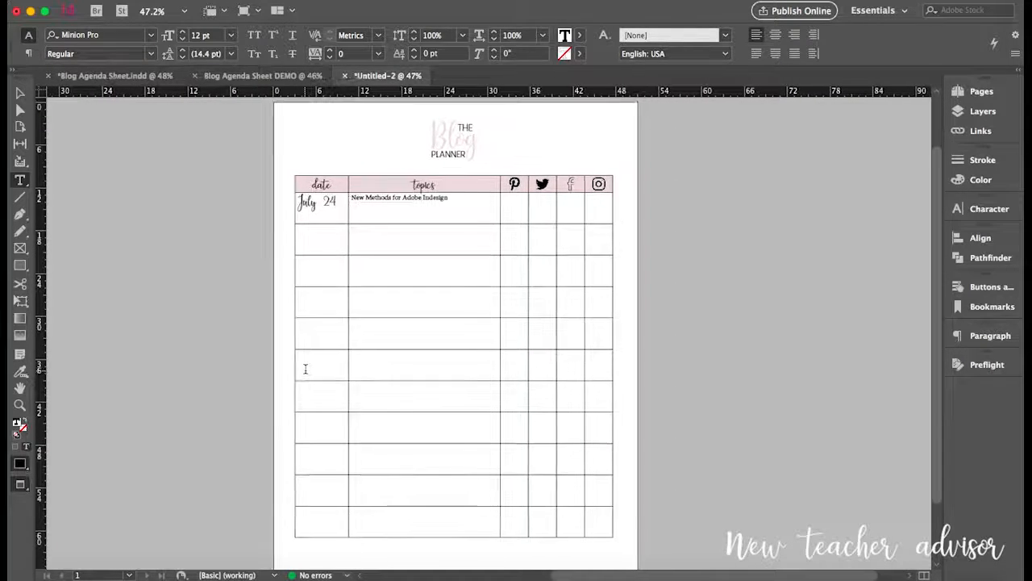
{"action": "scroll", "coordinate": [305, 369], "scroll_direction": "left", "scroll_amount": 1}
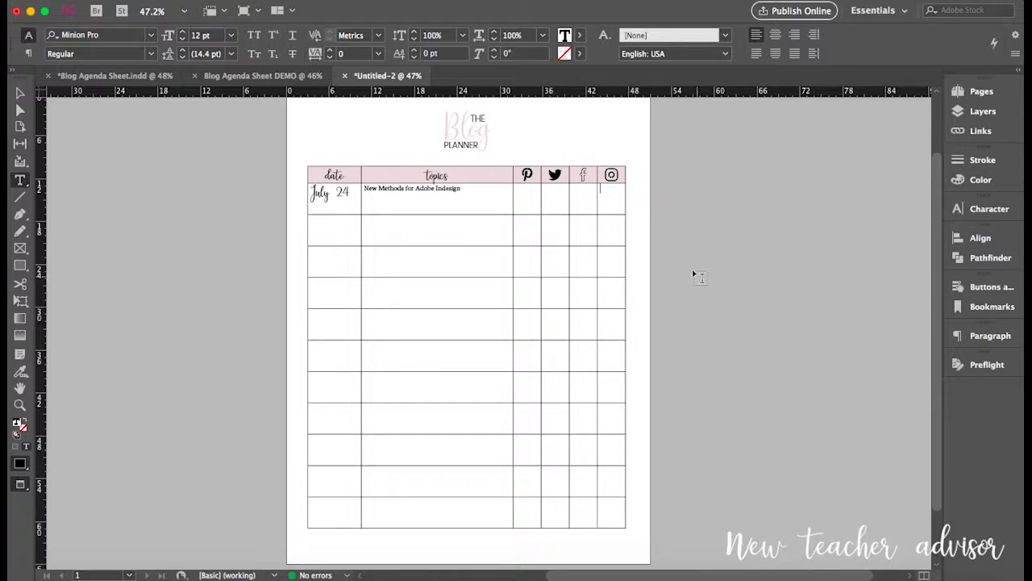
{"action": "scroll", "coordinate": [620, 164], "scroll_direction": "up", "scroll_amount": 1}
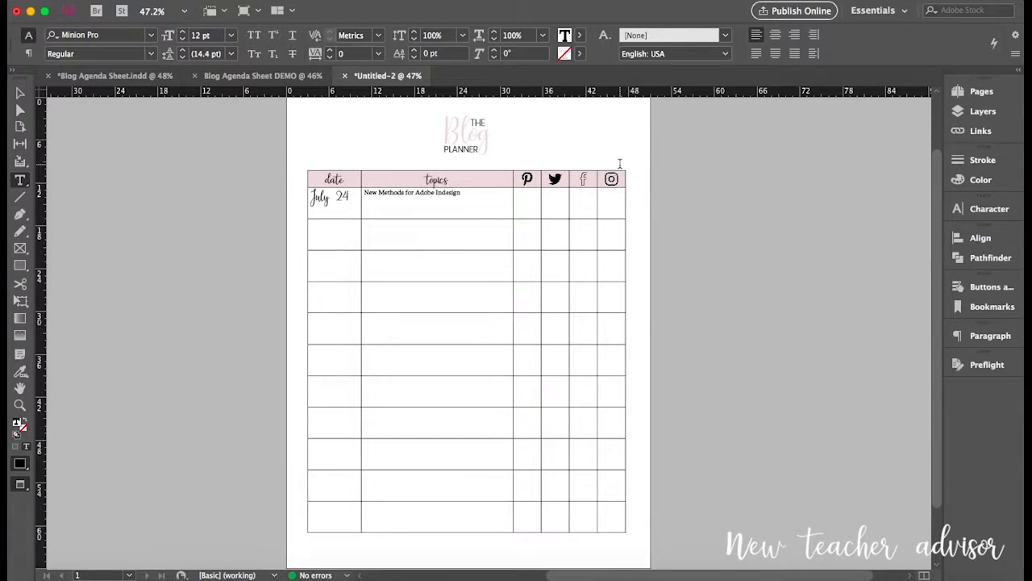
{"action": "scroll", "coordinate": [619, 186], "scroll_direction": "up", "scroll_amount": 3}
{"action": "scroll", "coordinate": [620, 186], "scroll_direction": "left", "scroll_amount": 3}
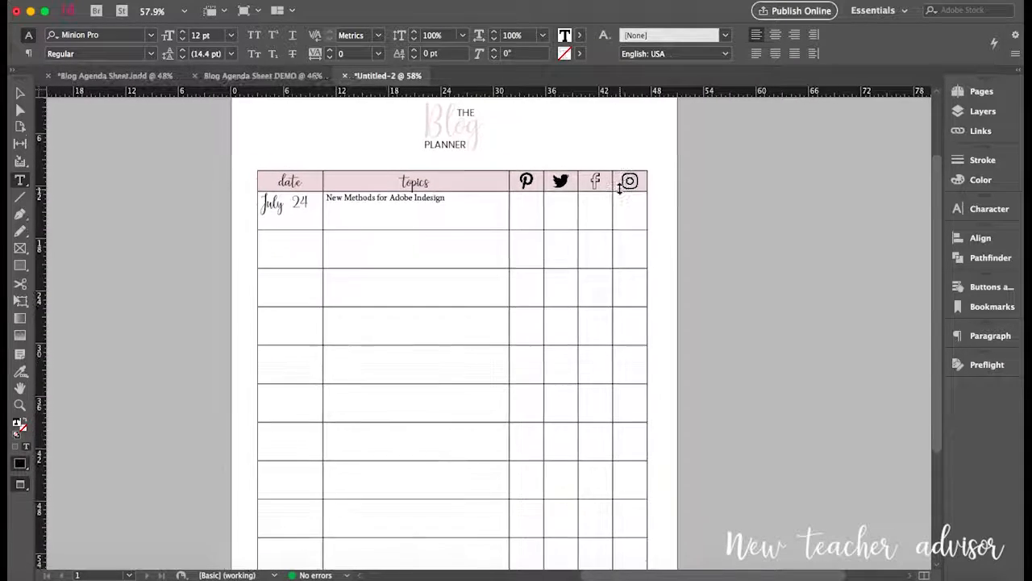
{"action": "scroll", "coordinate": [620, 187], "scroll_direction": "up", "scroll_amount": 1}
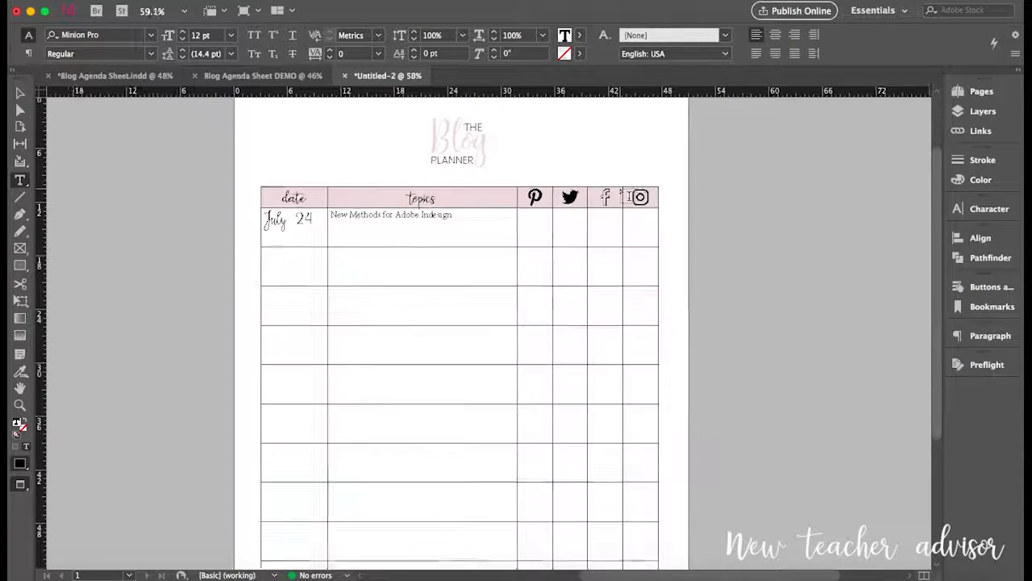